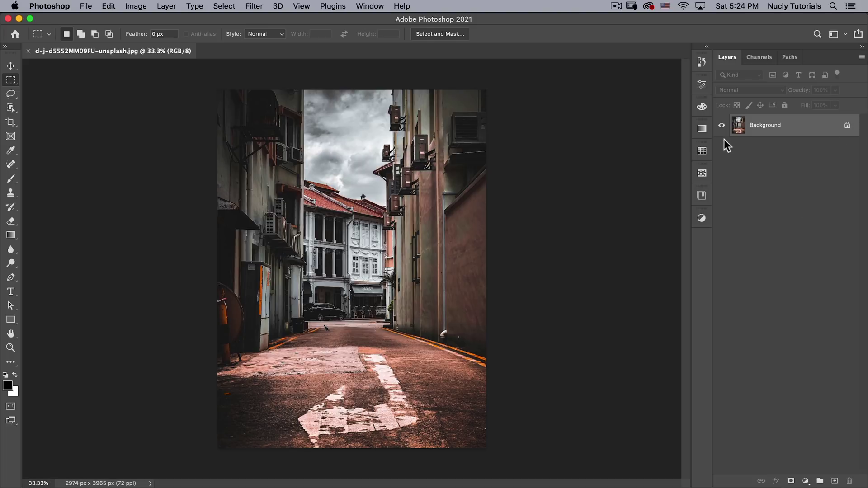
Duplicate the Background layer and open the copy in the Boris FX Optics filter
drag(785, 131, 836, 478)
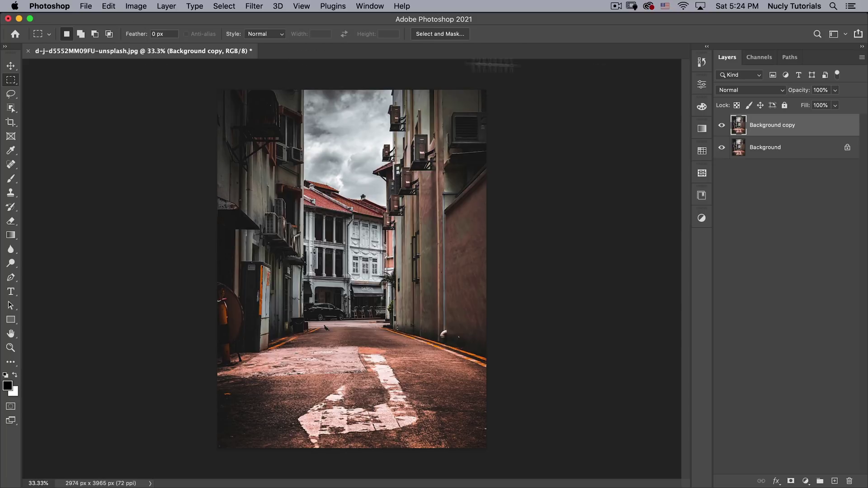
click(254, 7)
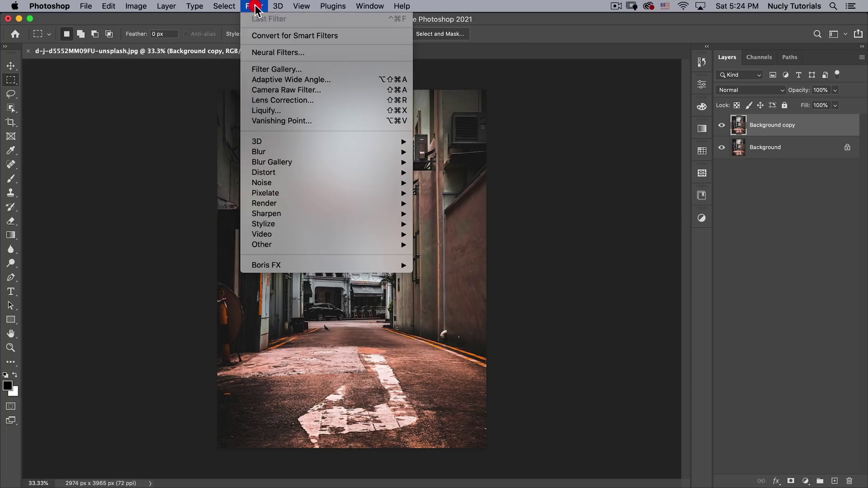
mouse_move(280, 264)
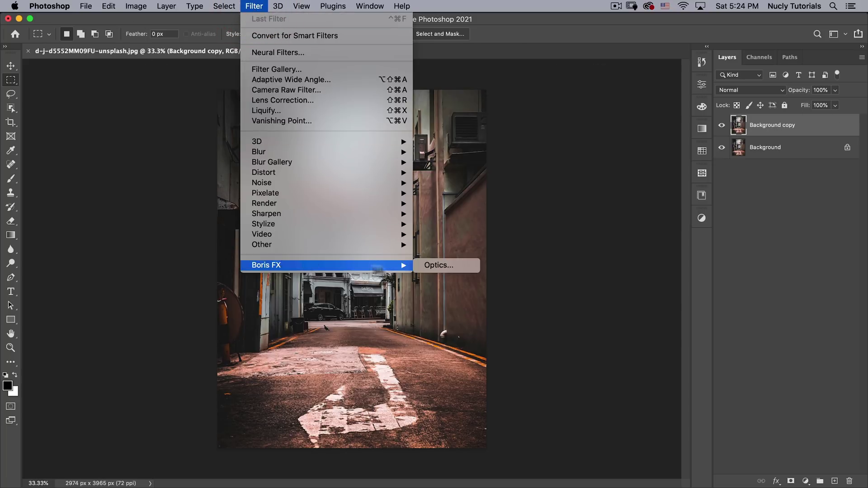
click(446, 266)
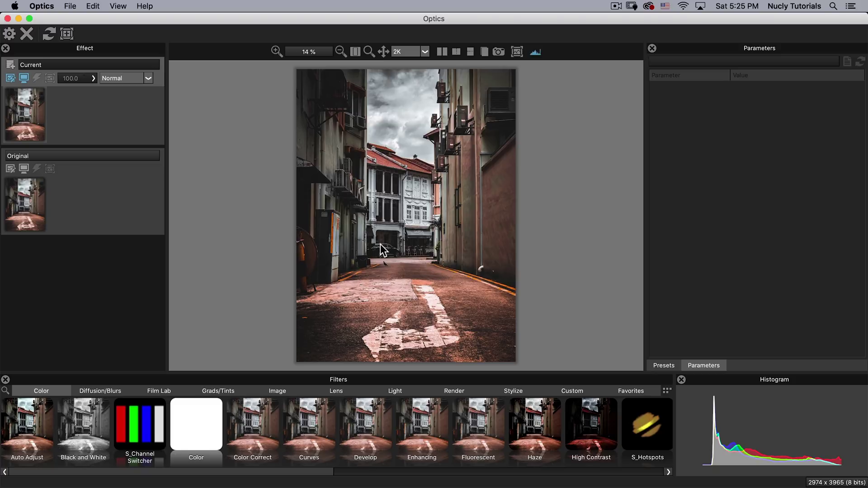
Add a Path mask to the current effect for the dark doorway behind the parked car
scroll(381, 244, up, 5)
key(space)
drag(317, 294, 376, 114)
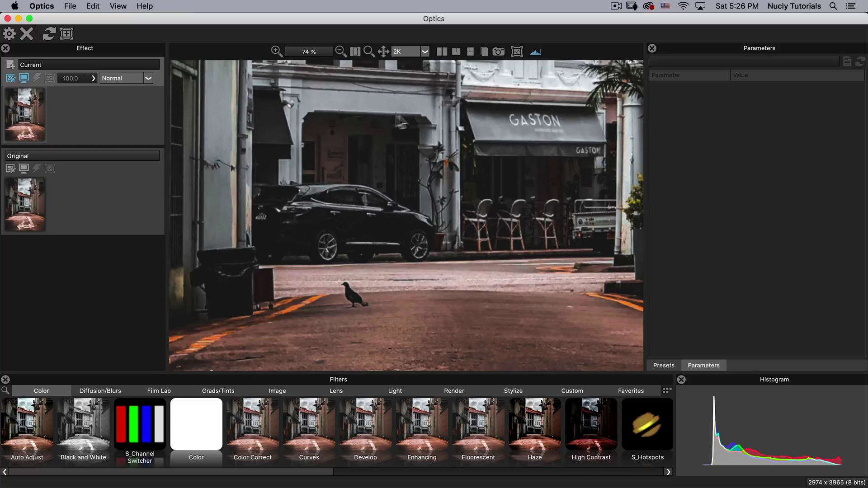
drag(378, 186, 378, 186)
scroll(378, 186, up, 2)
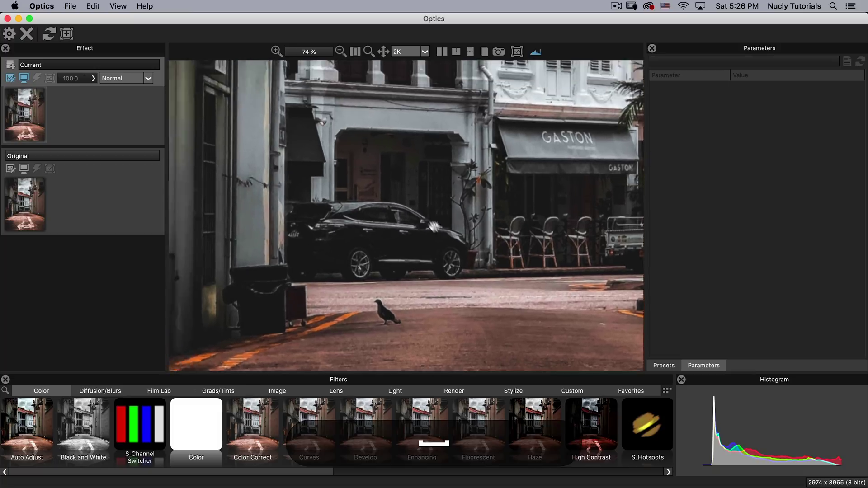
scroll(384, 207, up, 2)
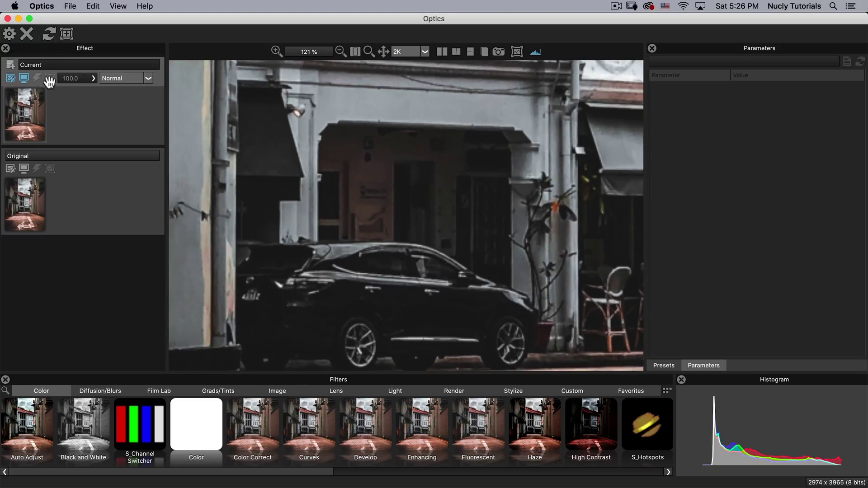
click(69, 34)
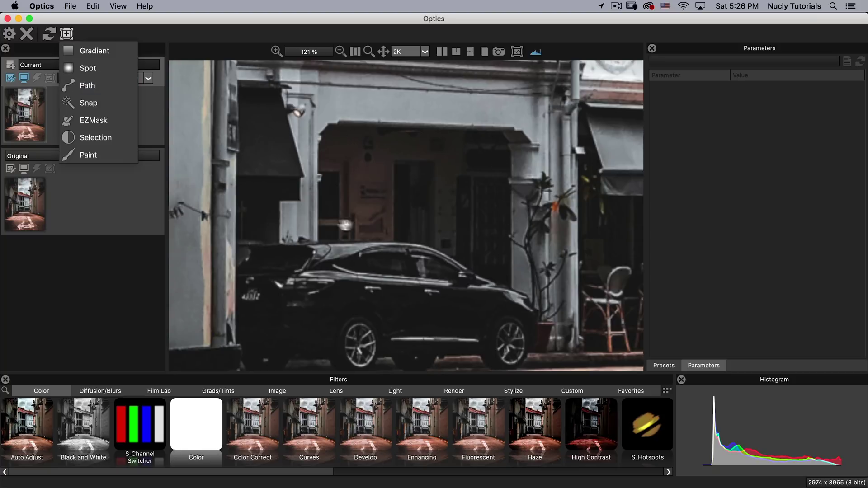
click(104, 87)
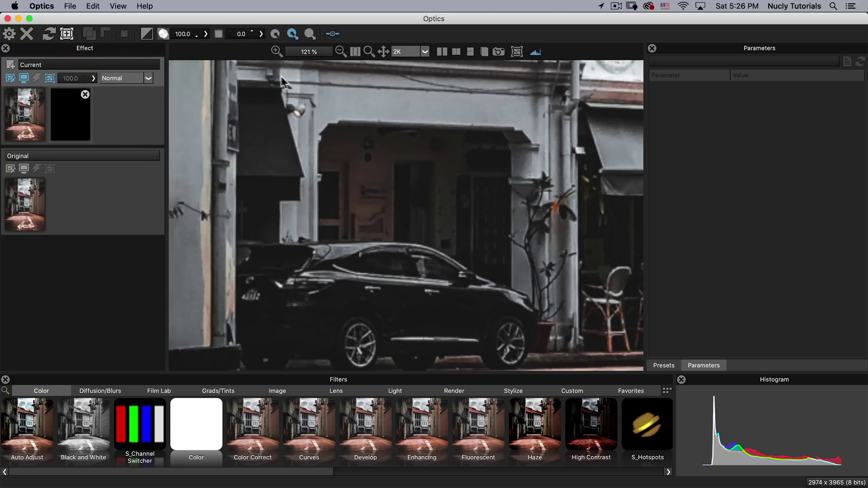
Start the mask path at the car's roof and run it up the doorway's left pillar to just below the small ledge
scroll(324, 229, up, 5)
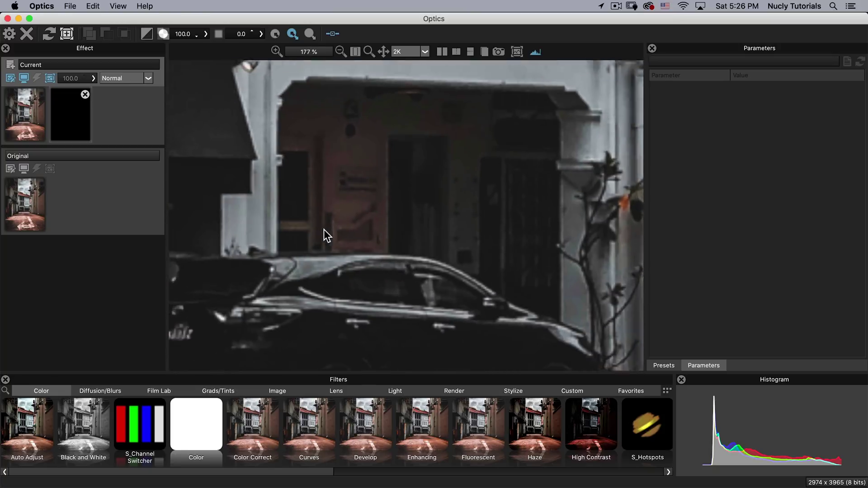
click(265, 260)
click(264, 164)
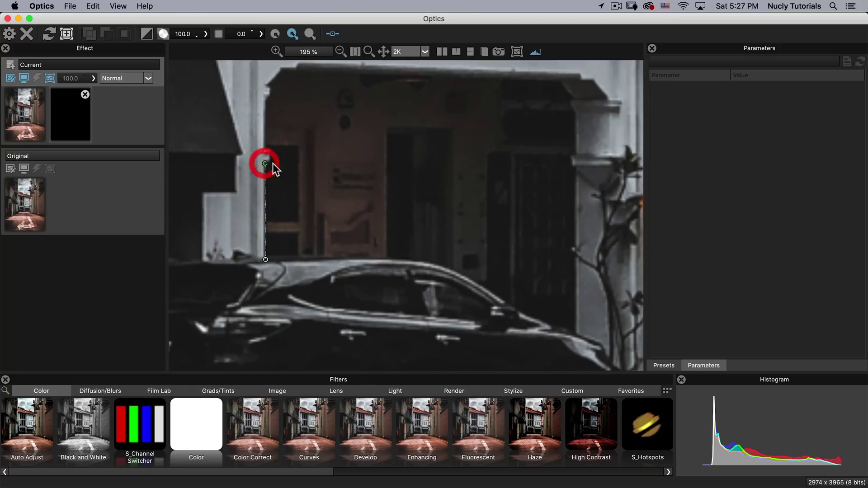
scroll(262, 163, up, 4)
drag(226, 153, 442, 230)
Outline the left pillar's small ledge with path points and continue the path up to the pillar's upper ledge
click(384, 199)
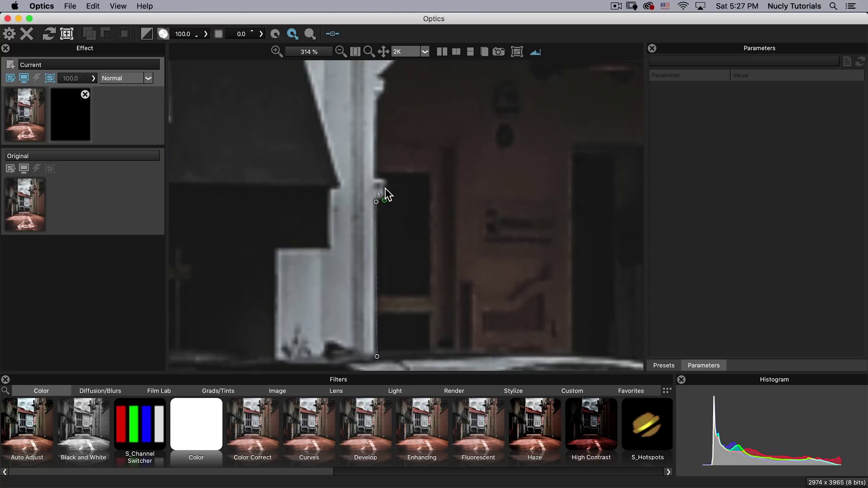
click(385, 189)
click(386, 180)
click(375, 179)
click(373, 97)
click(374, 97)
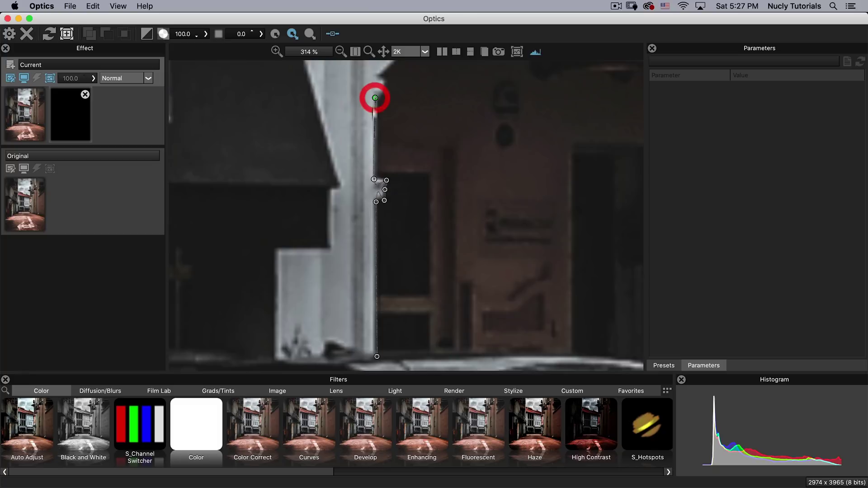
super+click(359, 164)
drag(360, 164, 385, 95)
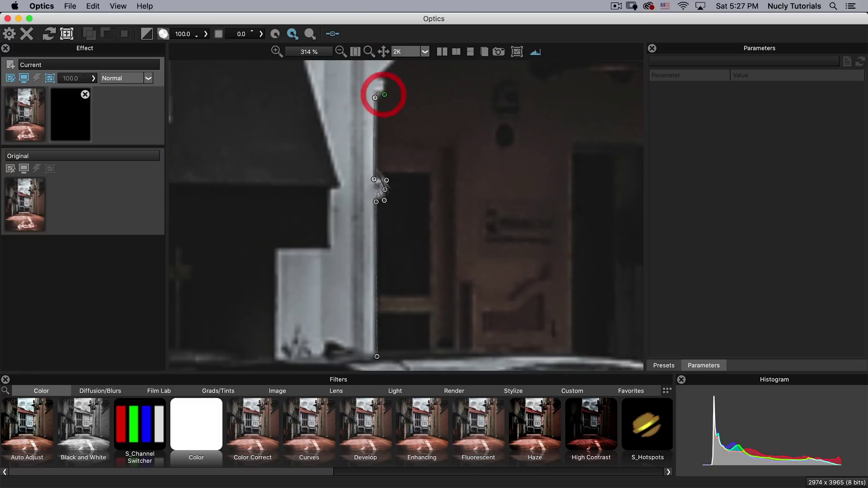
Convert the five path points around the left pillar's lower ledge to Corner points
click(375, 180)
shift+click(387, 180)
shift+click(384, 189)
shift+click(385, 200)
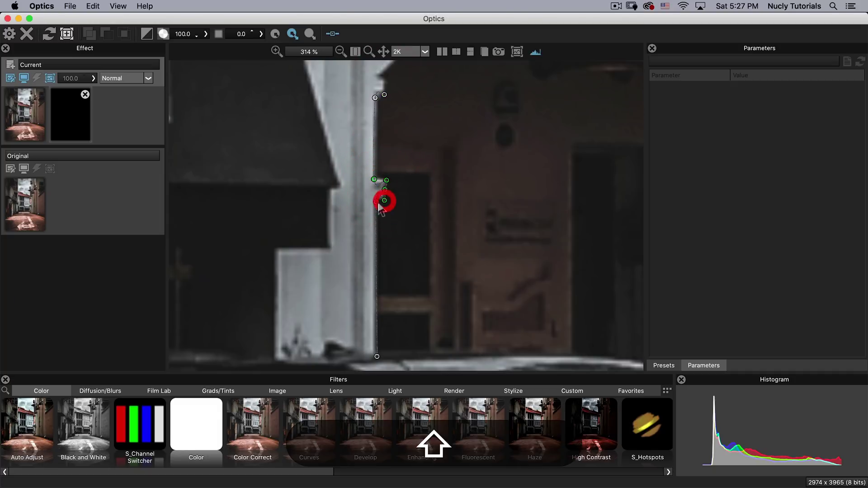
shift+click(376, 201)
right_click(378, 206)
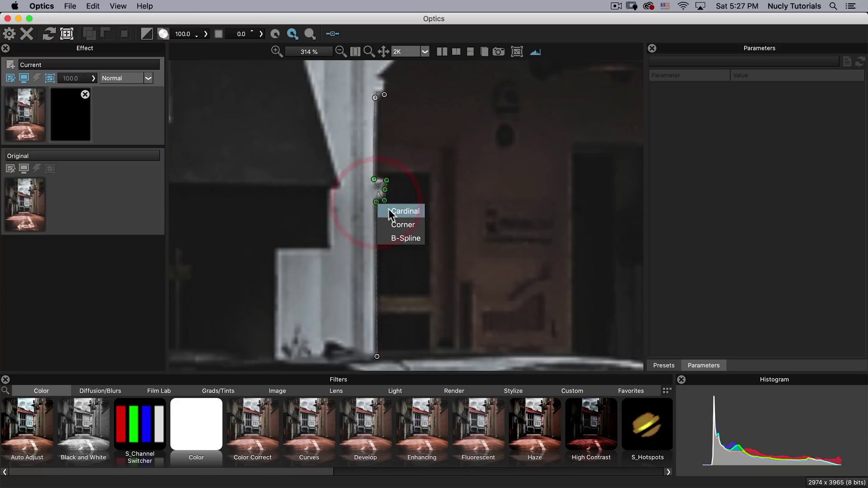
click(402, 225)
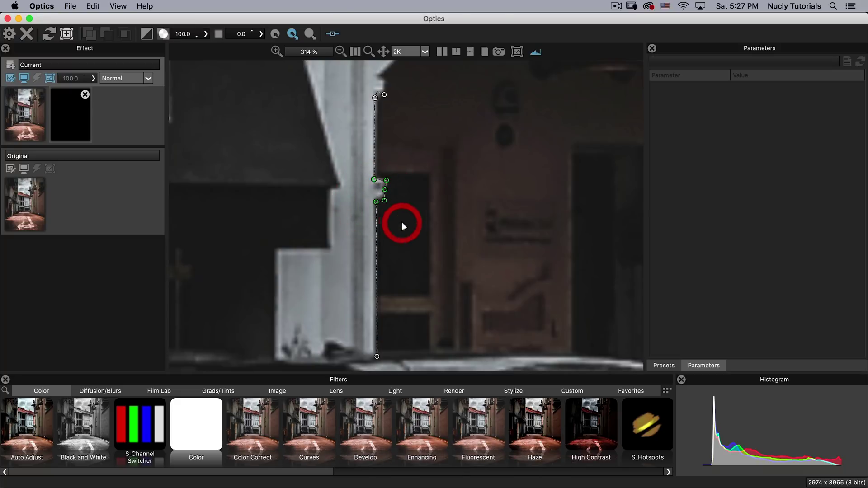
Convert the two path points at the left pillar's upper ledge to Corner points
right_click(375, 97)
click(390, 118)
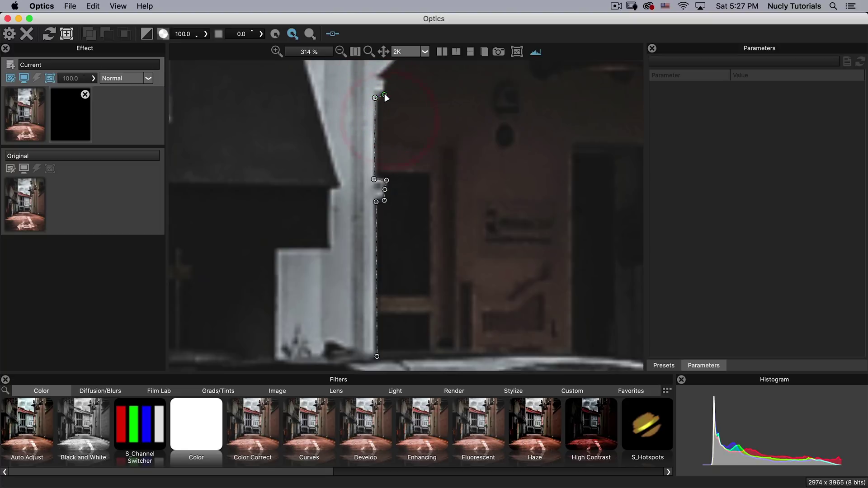
right_click(385, 96)
click(398, 115)
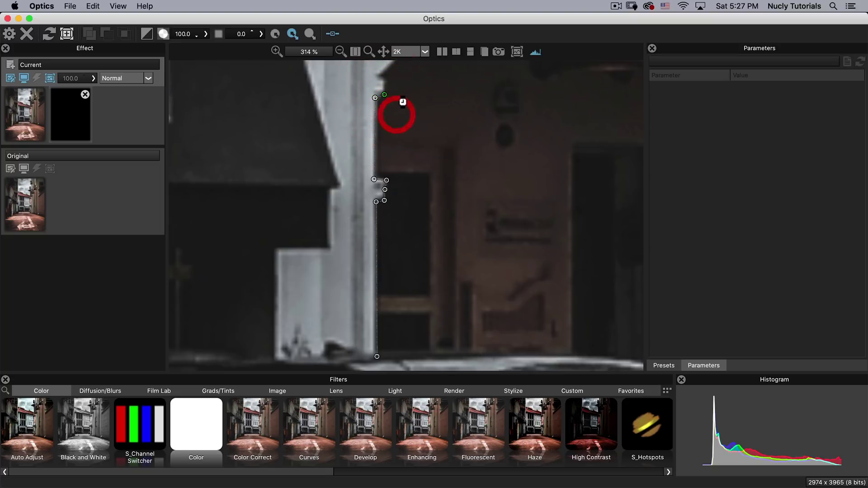
Extend the path around the doorway's upper-left corner and along its top edge to the far end of the beam
click(380, 77)
drag(421, 85, 353, 254)
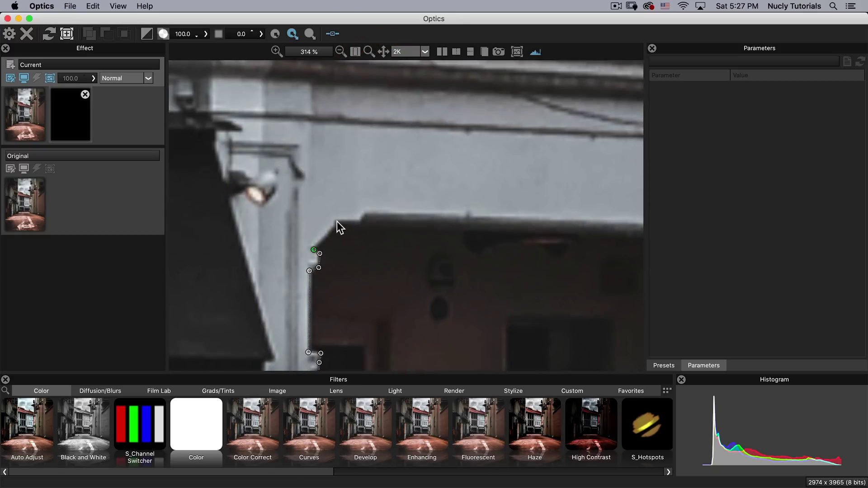
click(359, 223)
key(space)
drag(257, 221, 156, 196)
key(space)
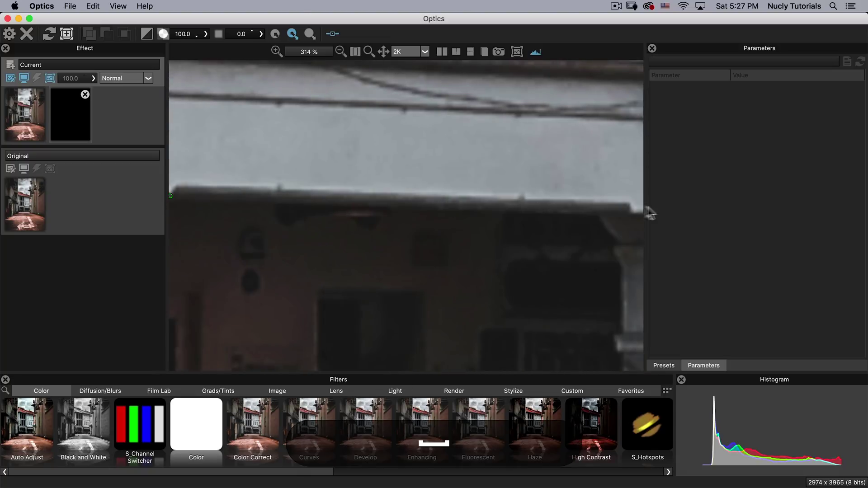
click(600, 215)
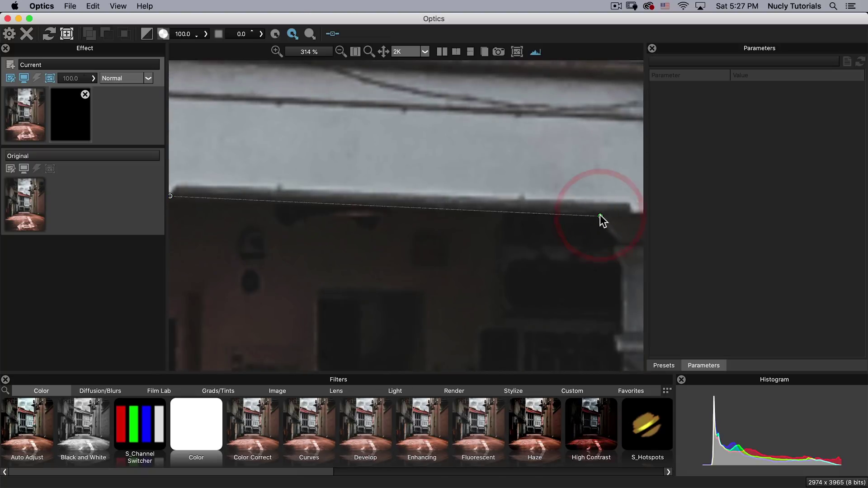
Add path points down the slanted upper-right corner of the doorway and convert the point at the beam's end to Corner
key(space)
drag(597, 216, 423, 135)
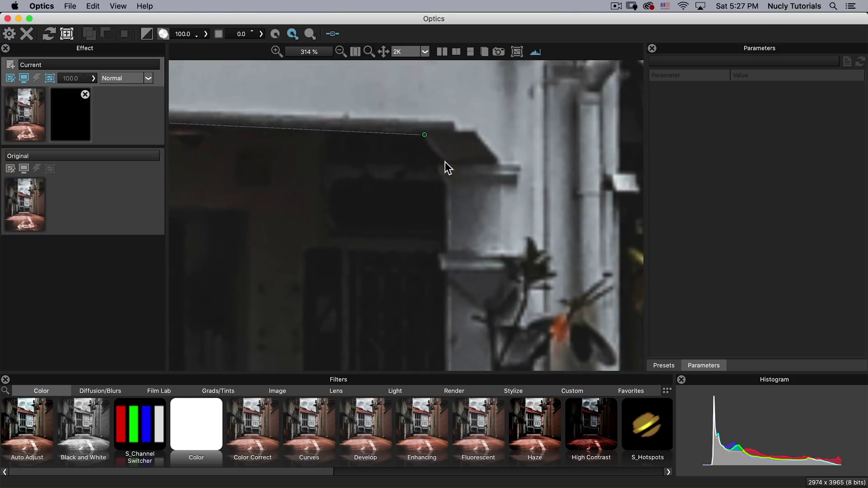
drag(445, 162, 438, 163)
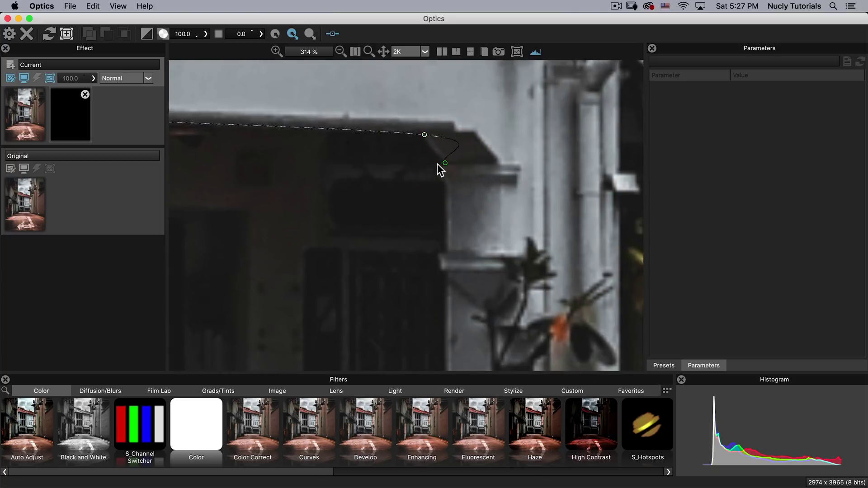
shift+right_click(425, 134)
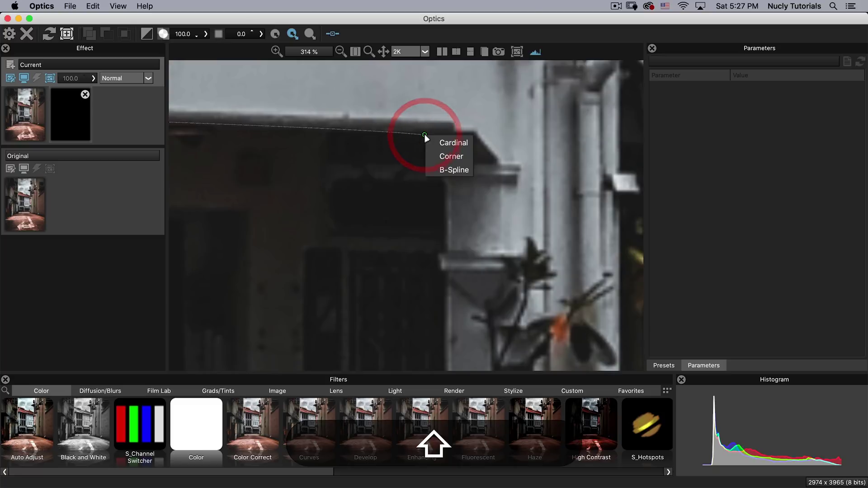
click(438, 154)
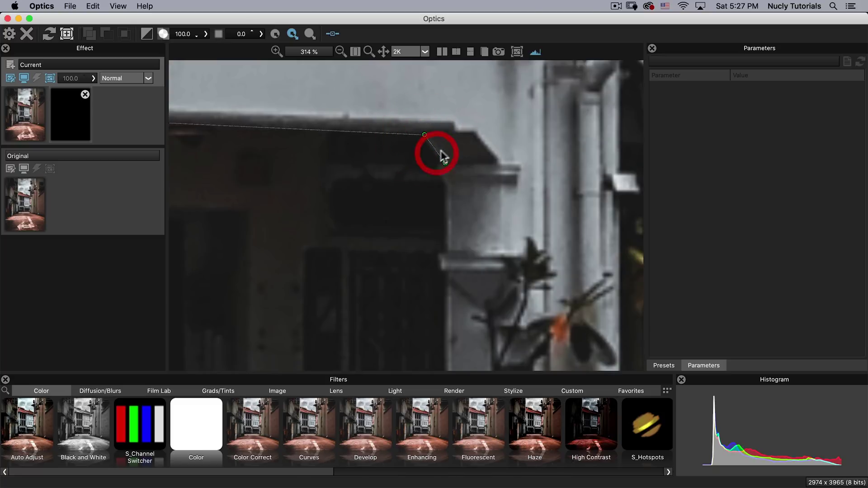
Continue the path down the right pillar's inner edge, outlining its lower ledge with four points
click(439, 176)
click(446, 185)
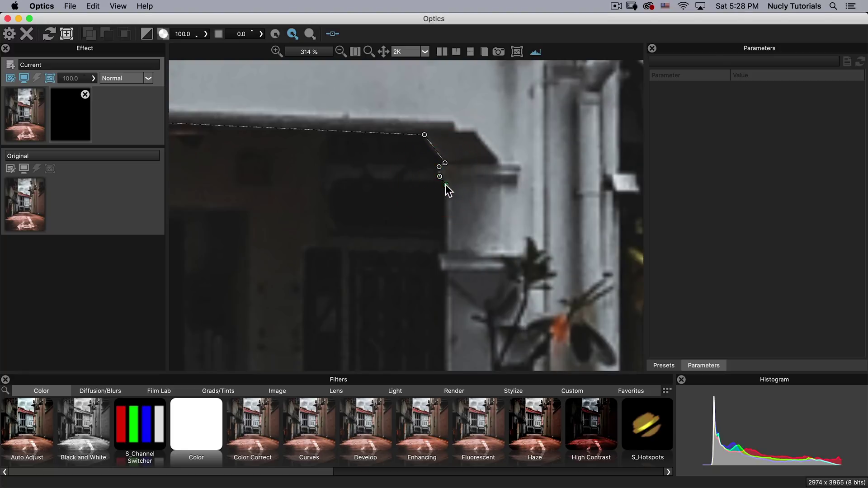
click(446, 253)
click(439, 254)
click(440, 271)
click(447, 273)
Extend the path down the right pillar to the car's hood and back up along the windshield
key(space)
drag(464, 286, 494, 82)
click(479, 338)
click(400, 313)
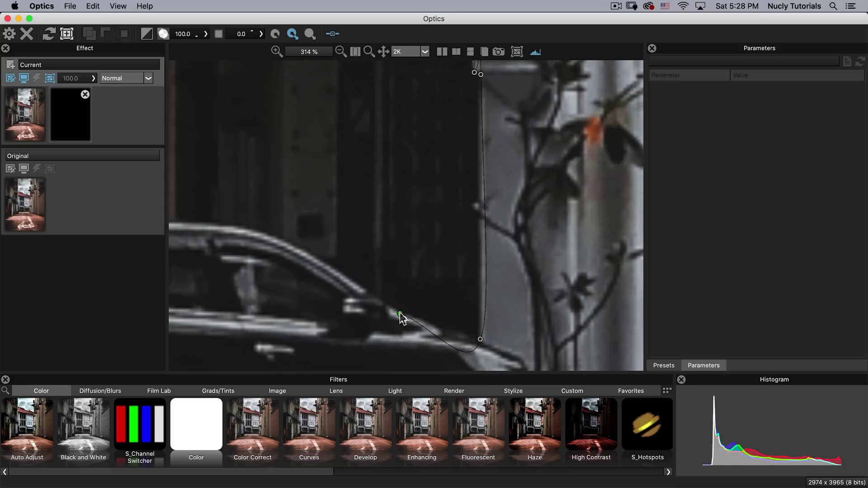
click(305, 251)
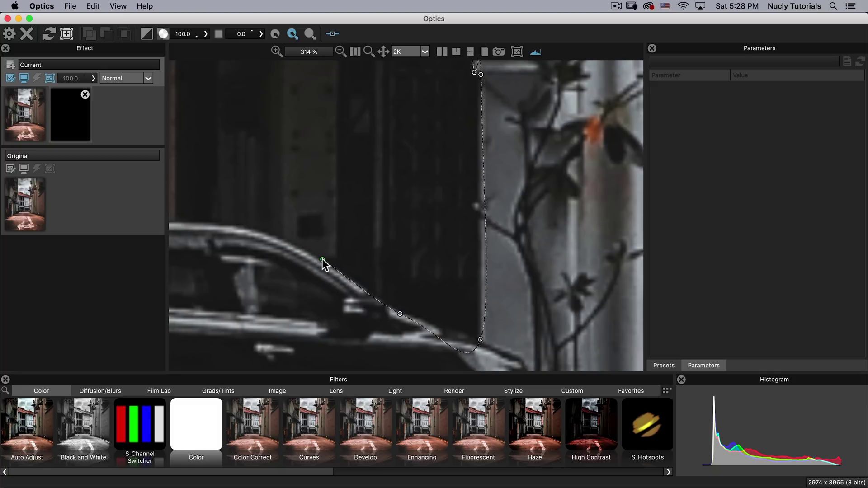
Trace the path along the car's roofline and close it at the starting point by the left pillar
drag(254, 236, 524, 243)
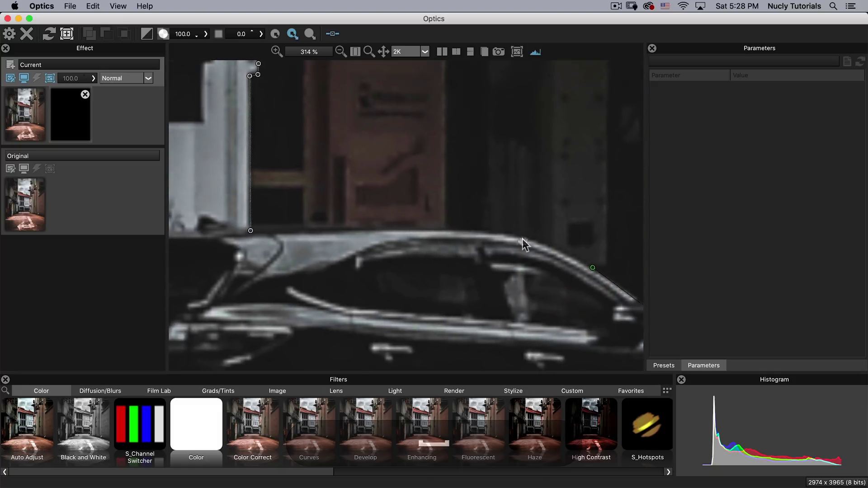
click(506, 233)
click(380, 231)
click(249, 230)
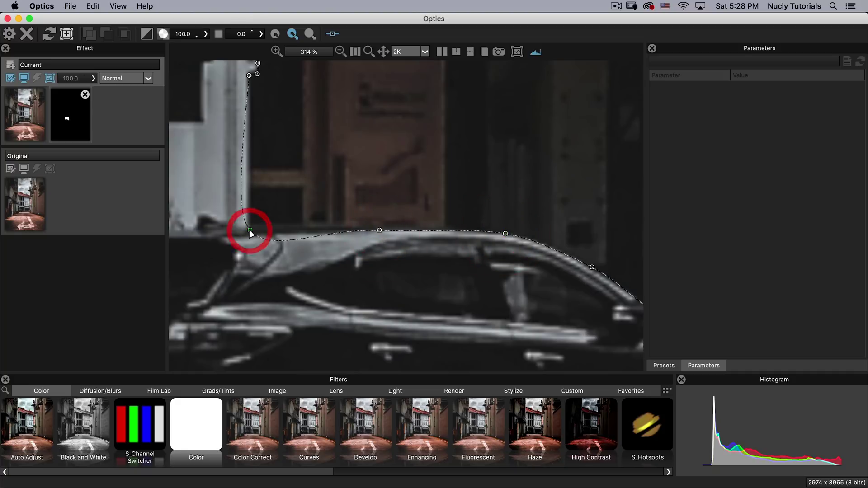
Convert the path's starting point and the point where the right pillar meets the car's hood to Corner points
right_click(251, 231)
click(274, 249)
drag(490, 246, 250, 149)
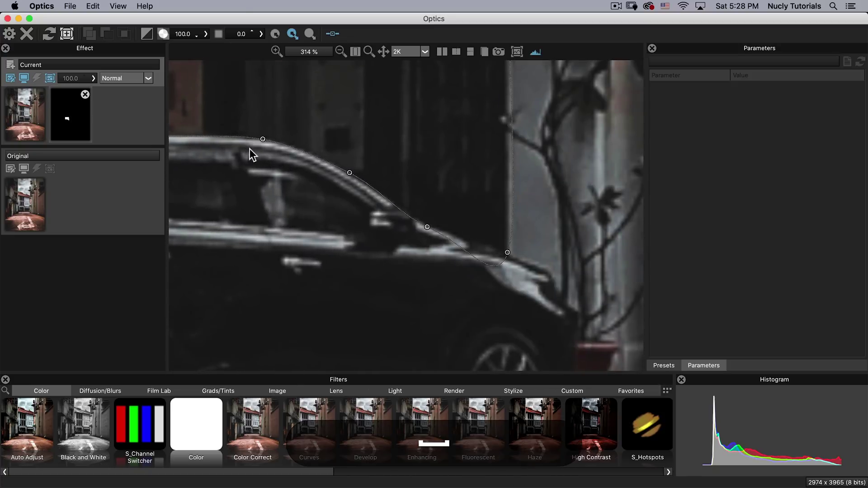
right_click(507, 253)
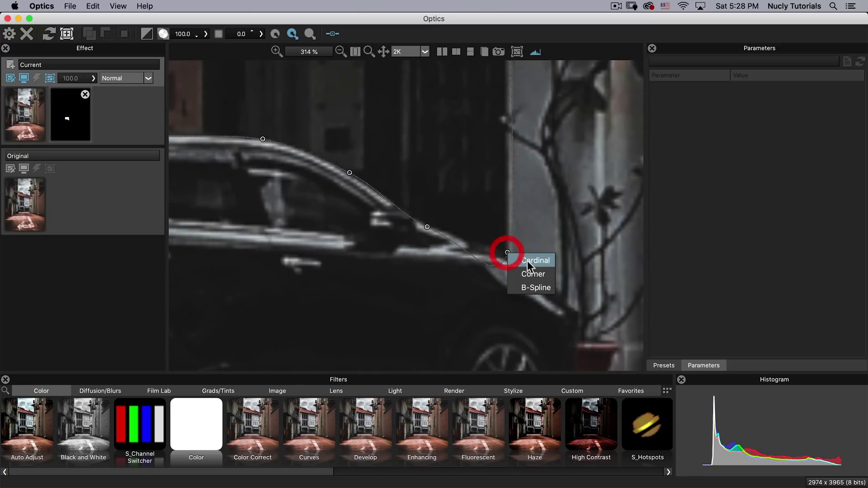
click(526, 272)
right_click(507, 254)
click(529, 272)
Convert the four path points around the right pillar's lower ledge to Corner points
scroll(529, 272, down, 3)
scroll(524, 360, up, 5)
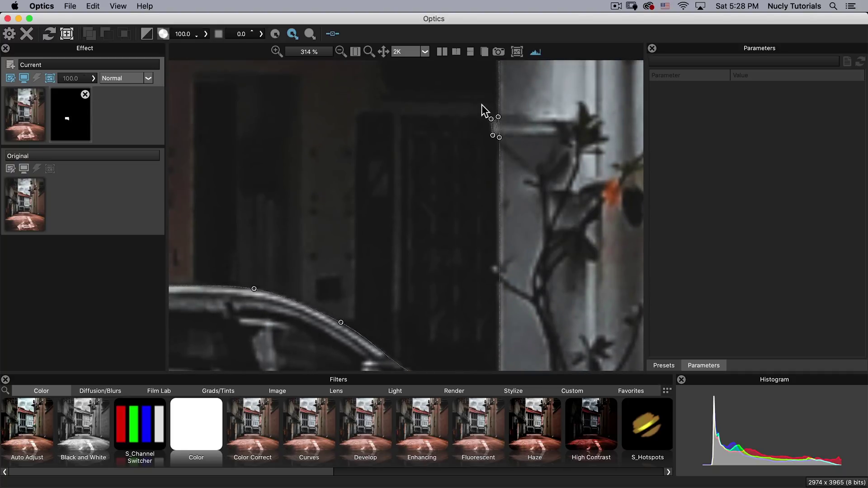
right_click(504, 144)
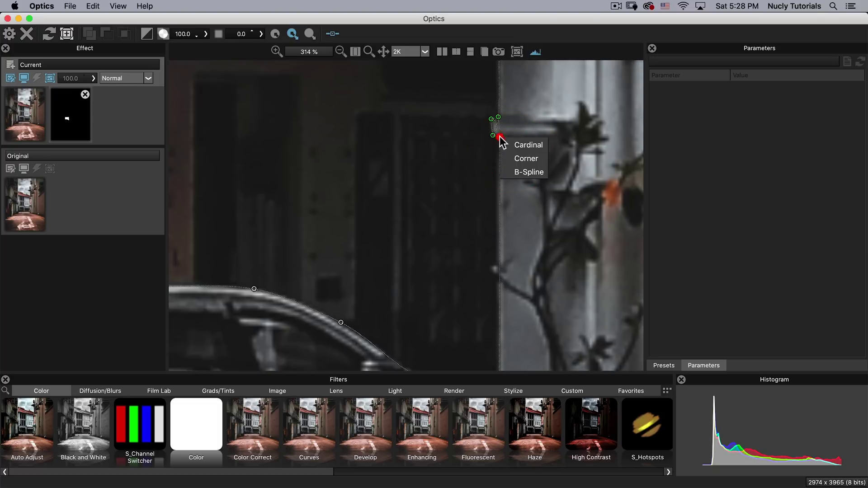
click(514, 156)
key(space)
drag(522, 132, 629, 236)
scroll(644, 186, down, 3)
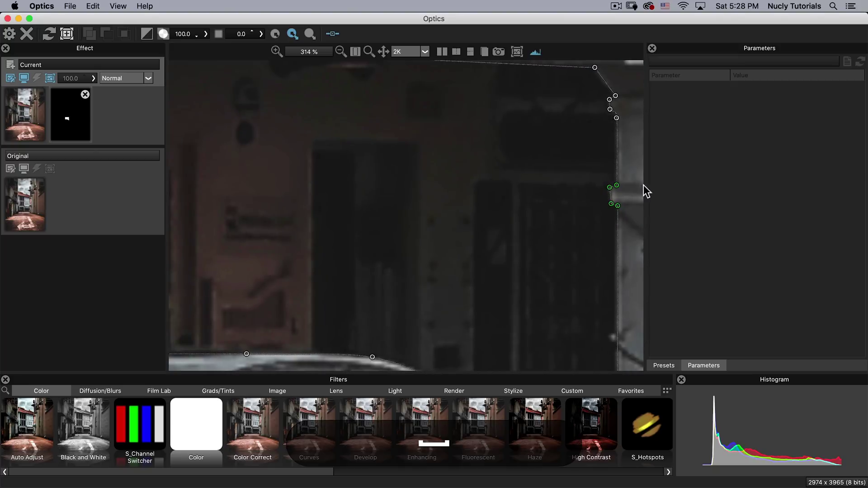
scroll(454, 212, down, 6)
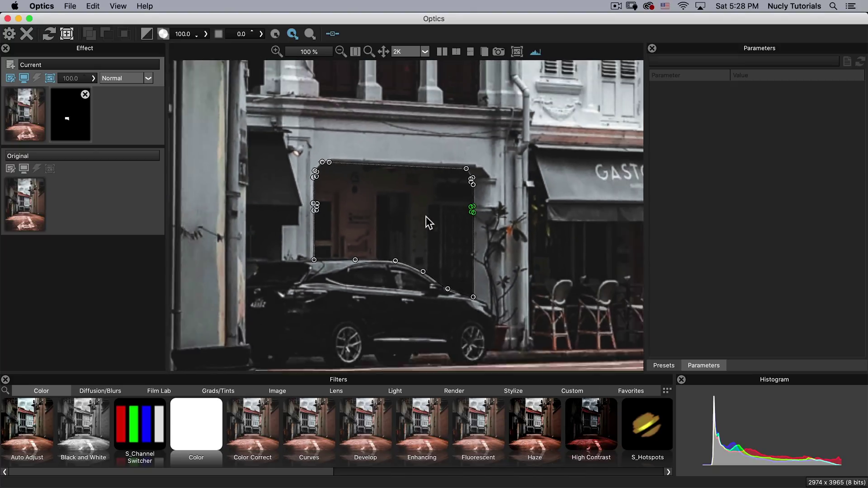
key(space)
mouse_move(410, 306)
mouse_down()
mouse_move(443, 285)
mouse_move(432, 191)
mouse_move(438, 142)
mouse_move(411, 311)
mouse_up()
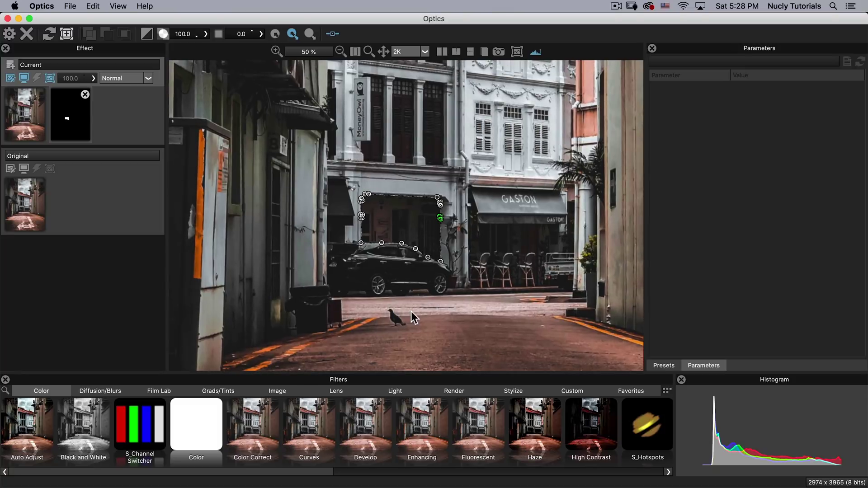
Invert the doorway path mask so it covers everything except the doorway
click(26, 117)
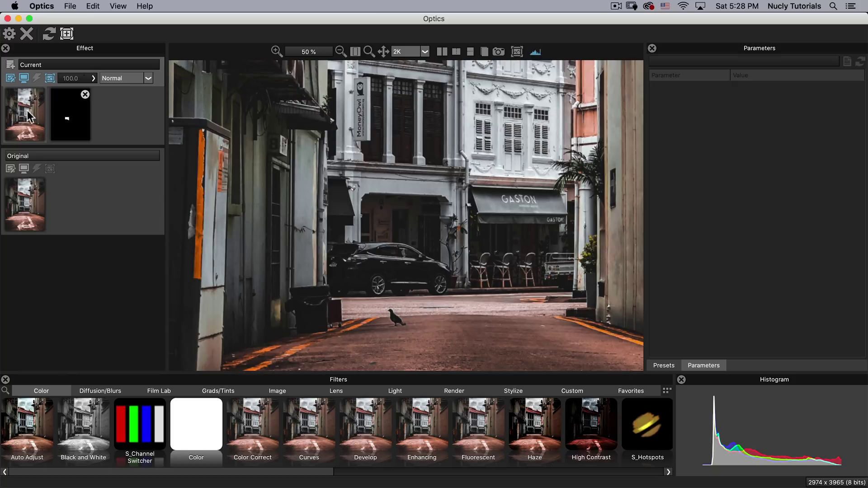
click(70, 126)
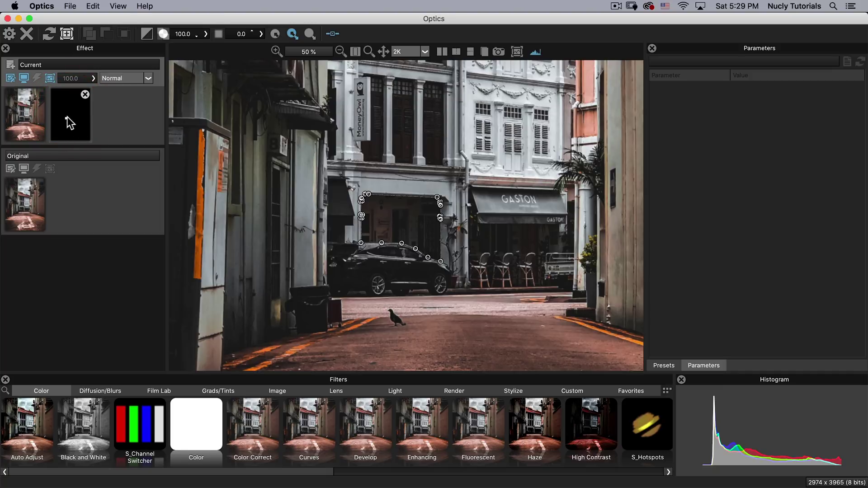
click(148, 33)
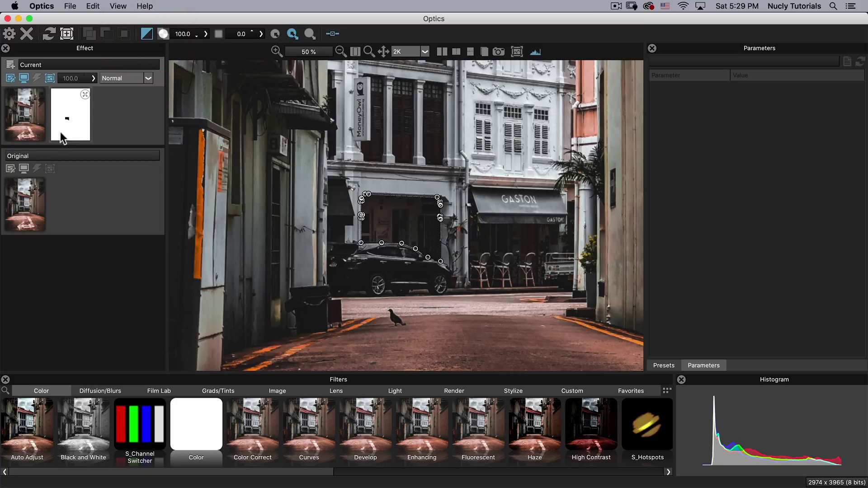
Search the filters for "night" and apply Day for Night to the masked layer
click(34, 112)
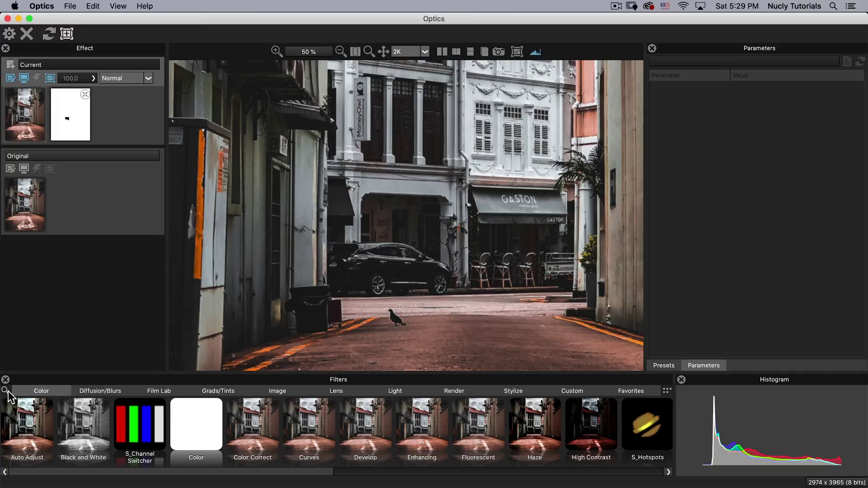
drag(275, 470, 647, 465)
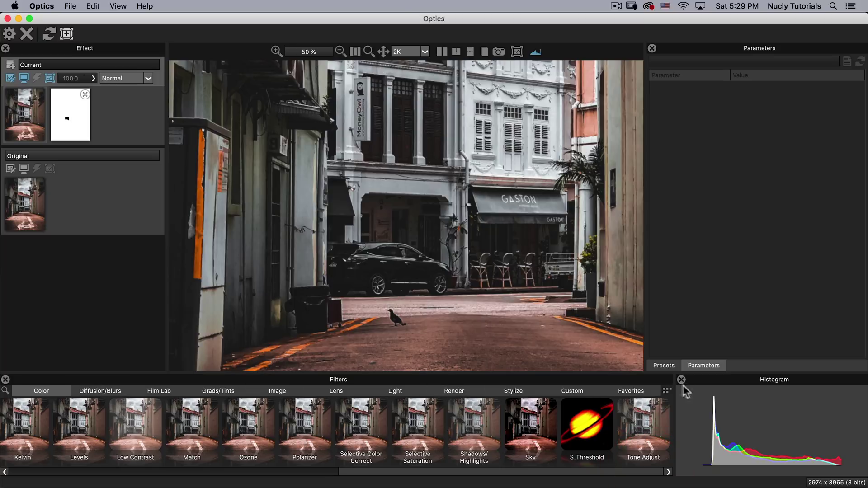
click(5, 392)
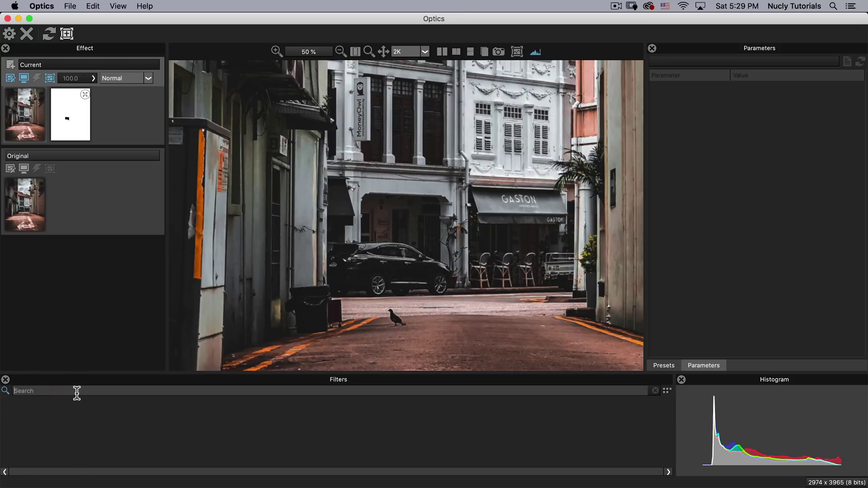
text(night)
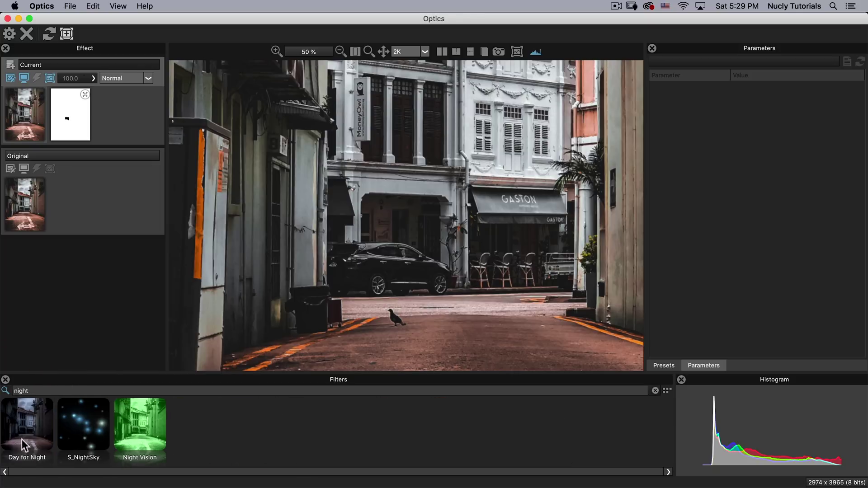
click(31, 429)
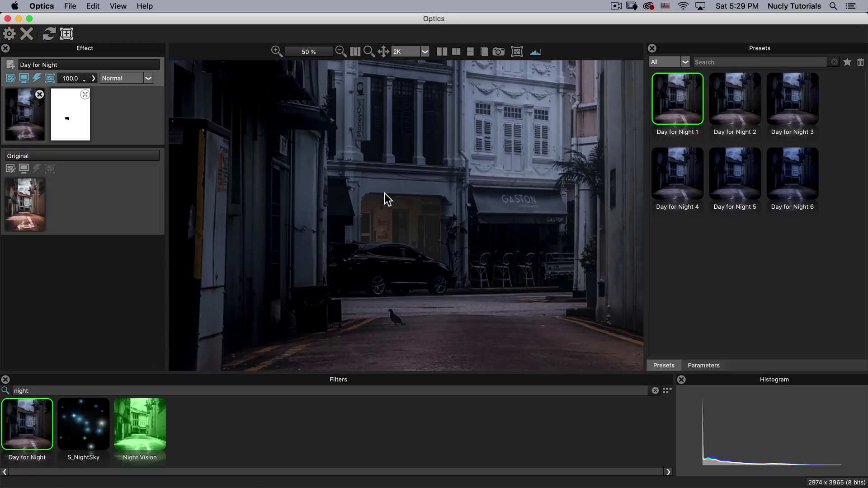
Compare the Day for Night presets on the whole image and apply Day for Night 4
scroll(385, 197, down, 1)
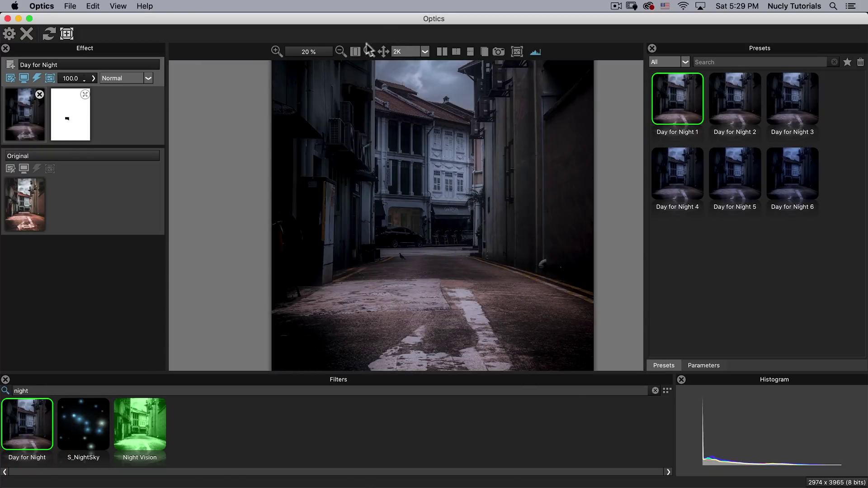
click(325, 55)
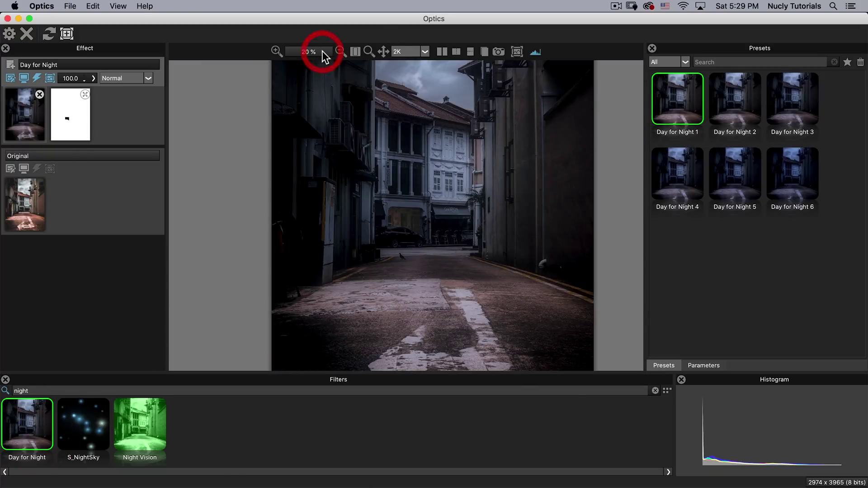
click(355, 52)
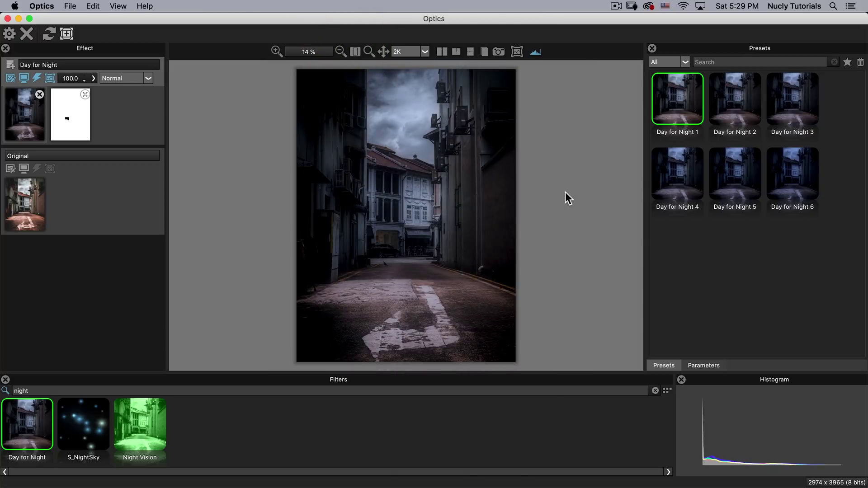
click(741, 110)
click(799, 108)
click(681, 167)
click(737, 167)
click(791, 165)
click(728, 171)
click(677, 172)
click(727, 170)
click(772, 166)
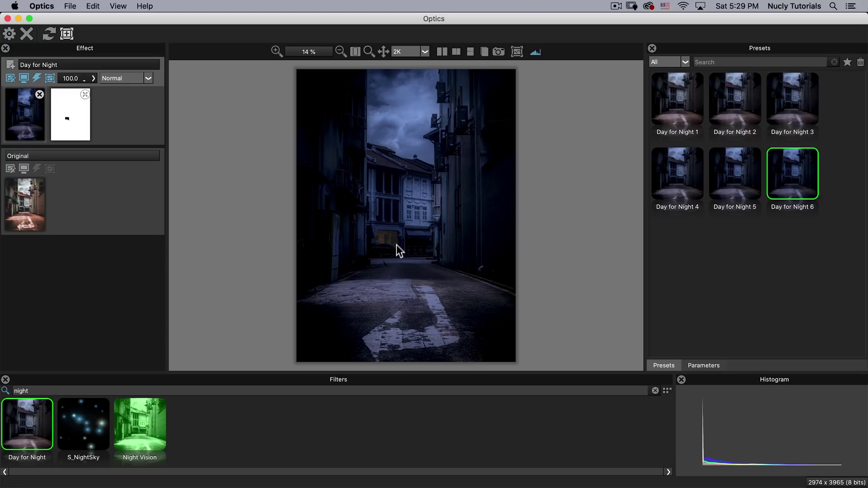
click(751, 164)
click(681, 166)
click(746, 97)
click(800, 102)
click(739, 108)
click(742, 160)
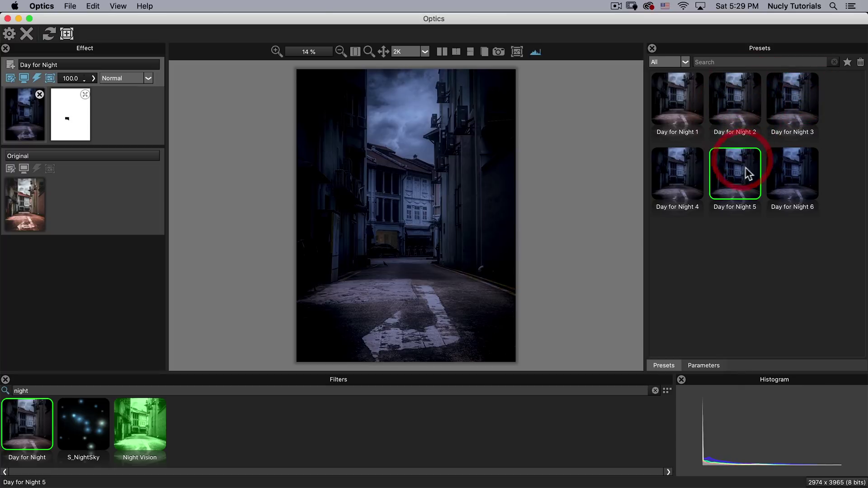
click(685, 177)
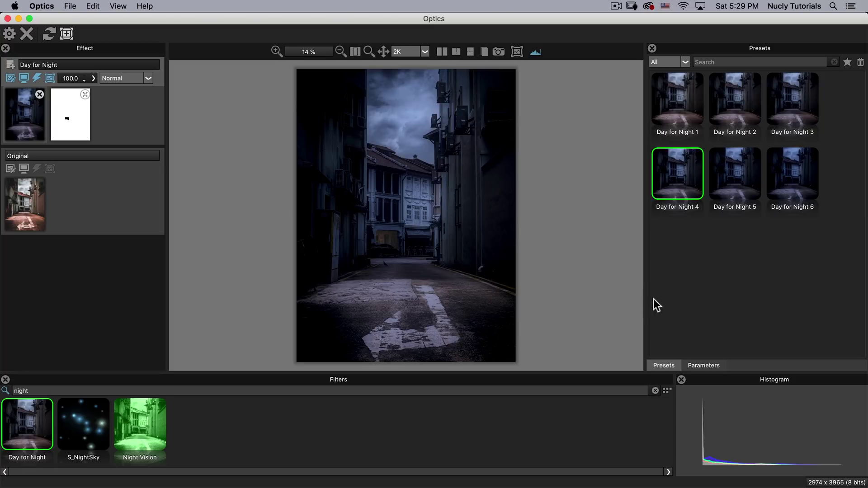
Change the Moonlight color to a lighter sky blue, and set Brightness to -2.74 and Contrast to 21.92
click(700, 363)
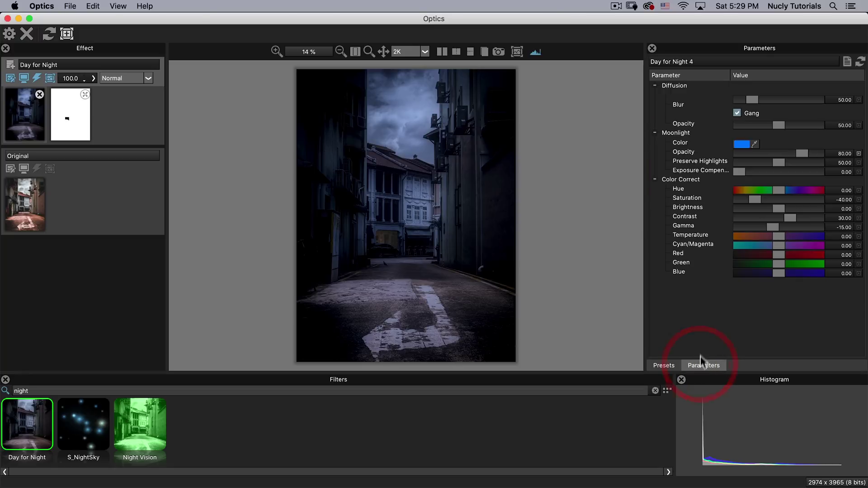
click(742, 144)
drag(106, 312, 645, 225)
click(578, 300)
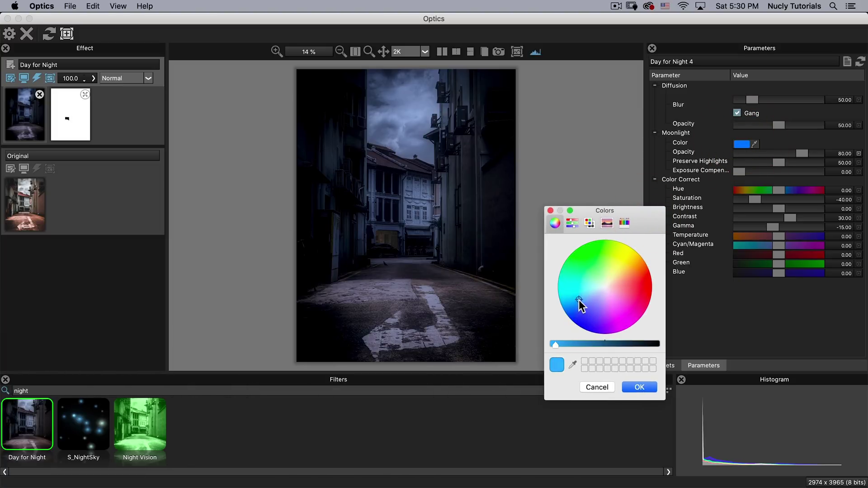
click(639, 387)
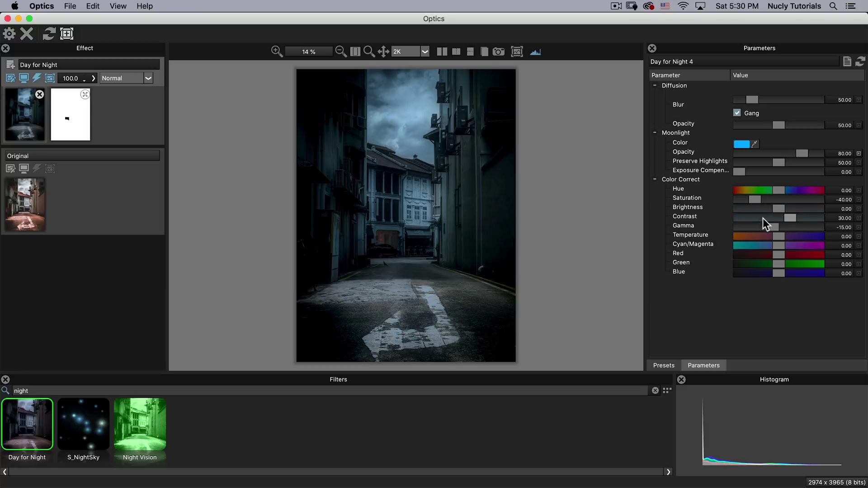
drag(775, 208, 789, 221)
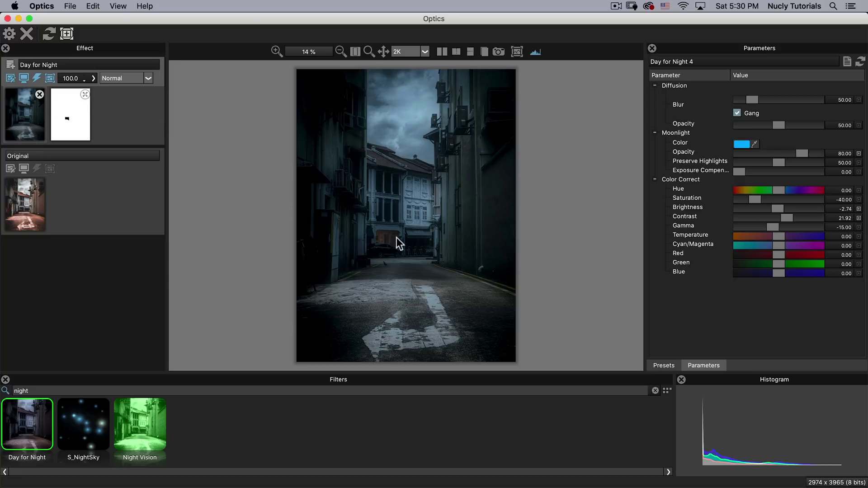
Copy the Day for Night mask onto a new layer and invert the copy to isolate the doorway
click(10, 66)
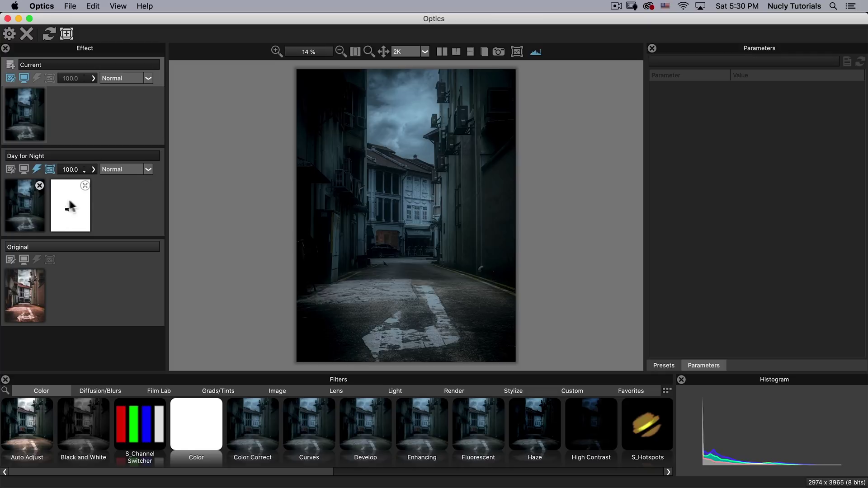
mouse_move(64, 203)
mouse_down()
mouse_move(69, 108)
mouse_move(68, 116)
mouse_up()
click(69, 116)
click(64, 105)
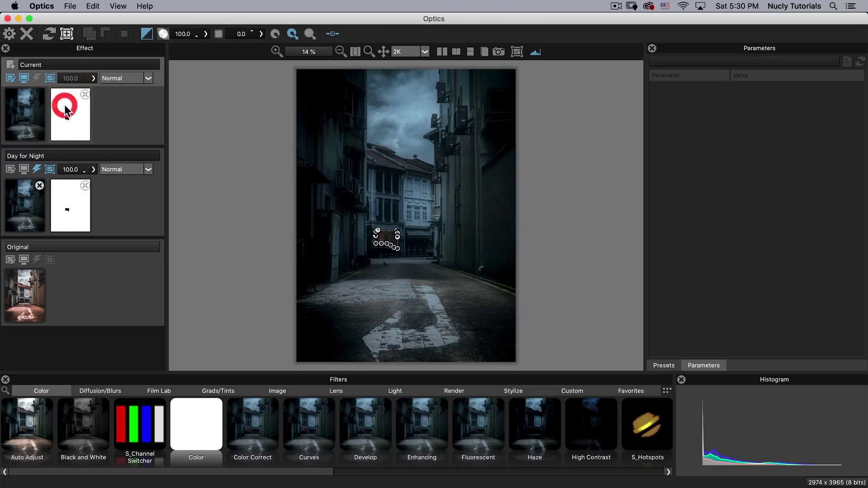
click(147, 33)
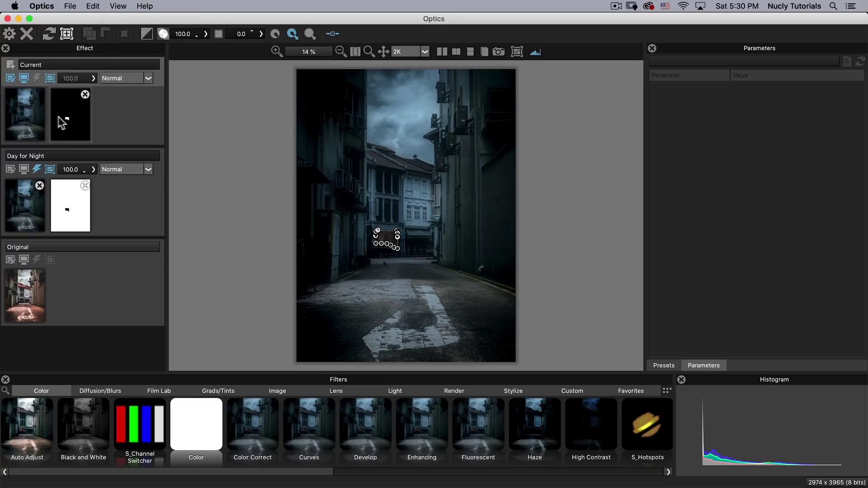
Apply the Curves filter to the doorway layer and raise the RGB curve to Input 44.5, Output 79.9
click(31, 113)
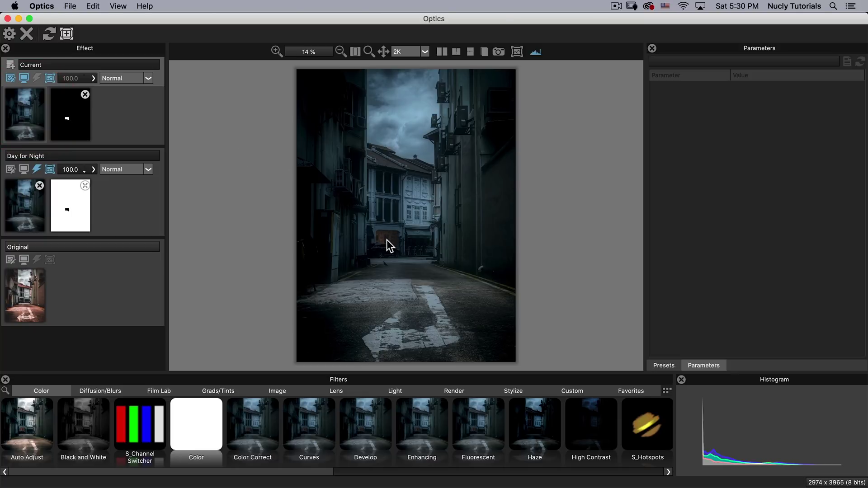
click(5, 389)
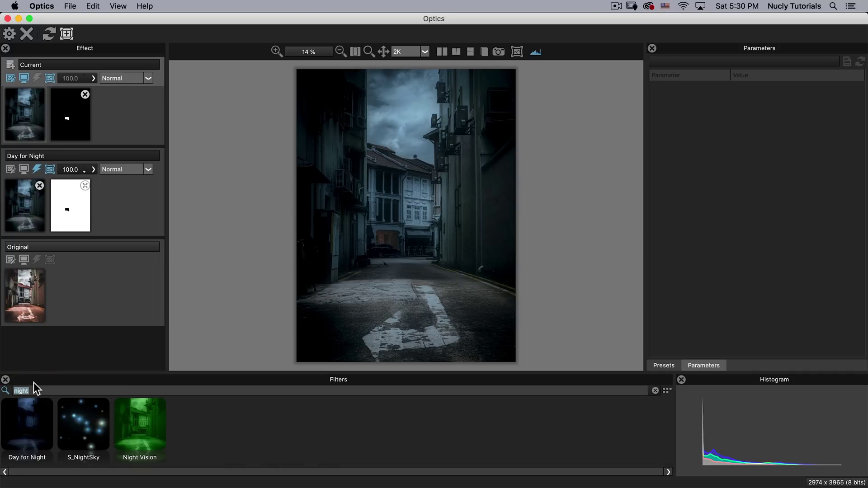
text(curve)
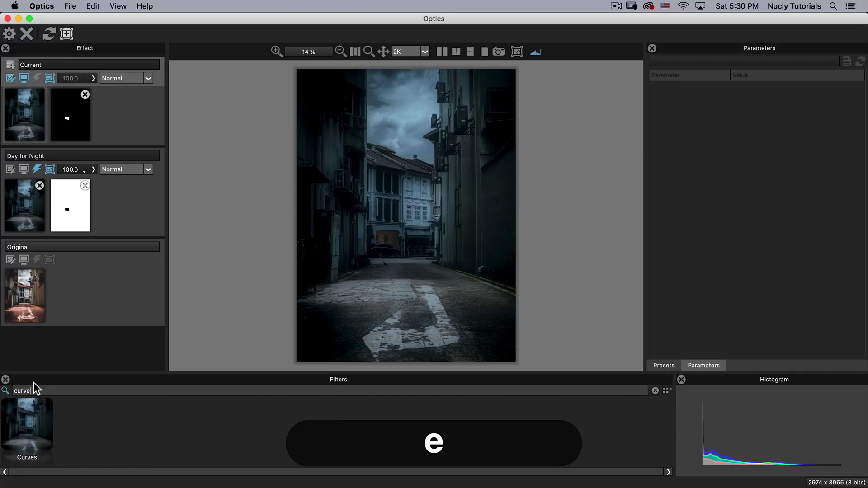
click(31, 404)
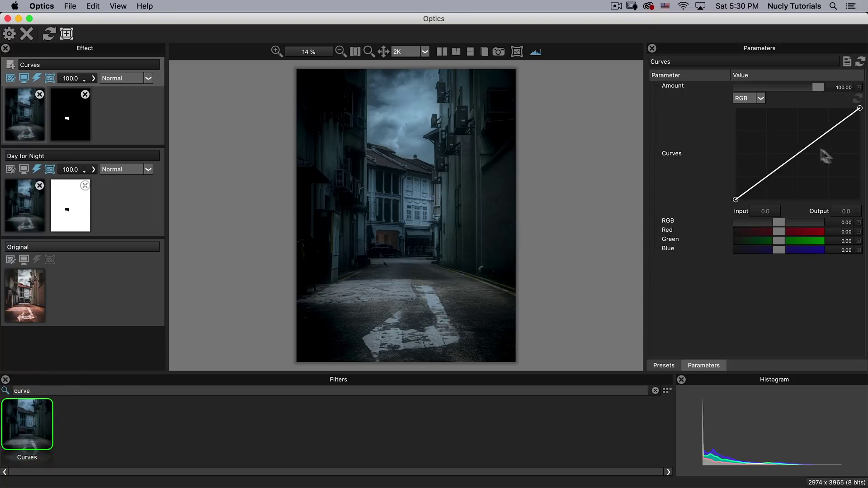
drag(802, 149, 795, 131)
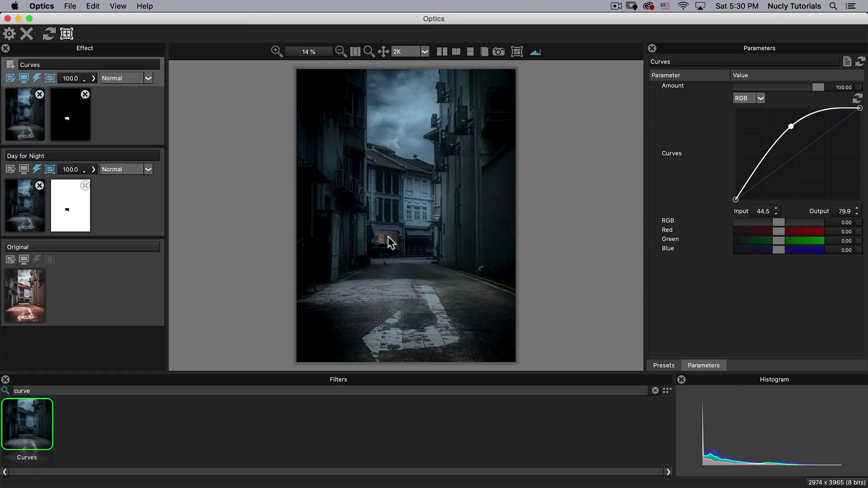
Adjust the Blue curve and raise the Red curve to Input 52.8, Output 65.1 to warm the doorway light
click(760, 99)
click(742, 129)
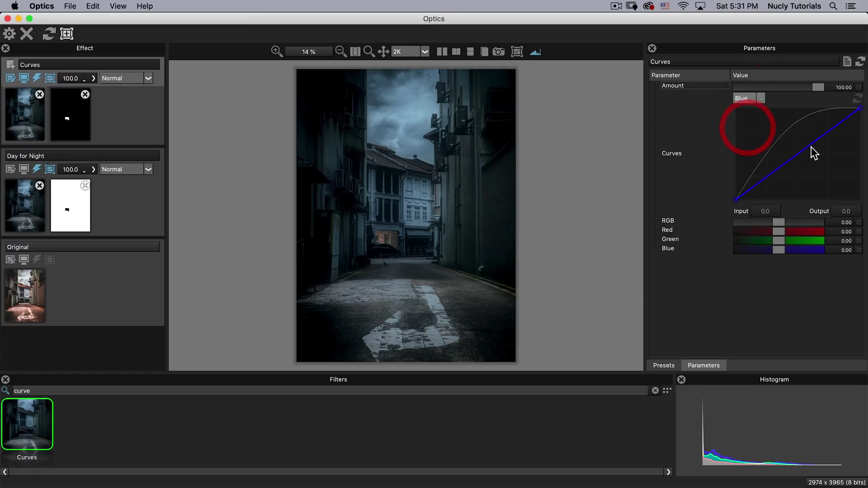
mouse_move(811, 143)
mouse_down()
mouse_move(817, 155)
mouse_move(802, 140)
mouse_up()
click(761, 98)
click(742, 115)
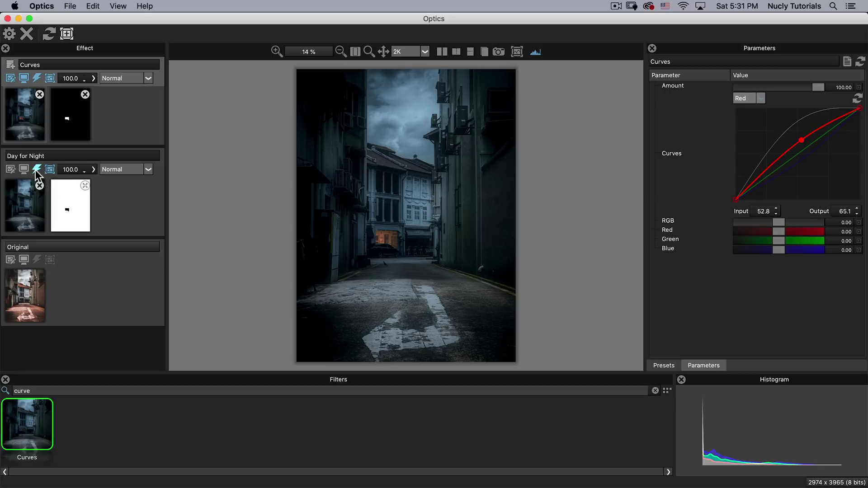
Add a new layer above the Curves layer and apply the S_LensFlare filter from the Light filters
click(10, 64)
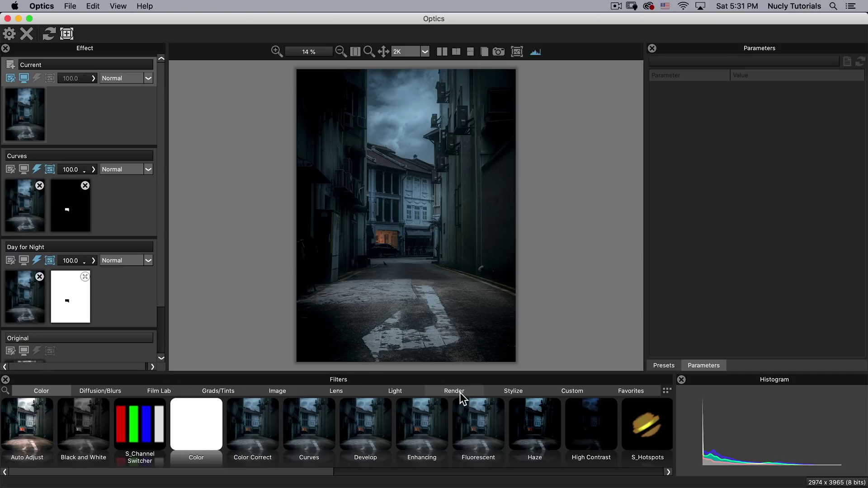
click(401, 392)
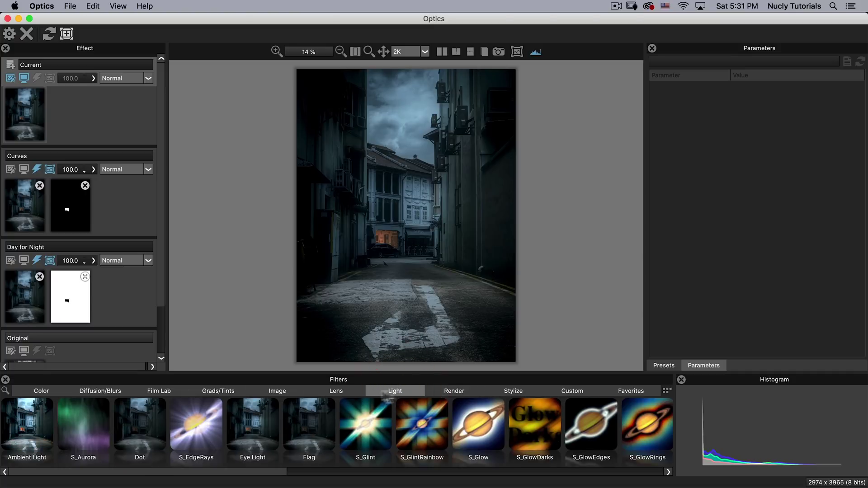
drag(265, 479, 452, 482)
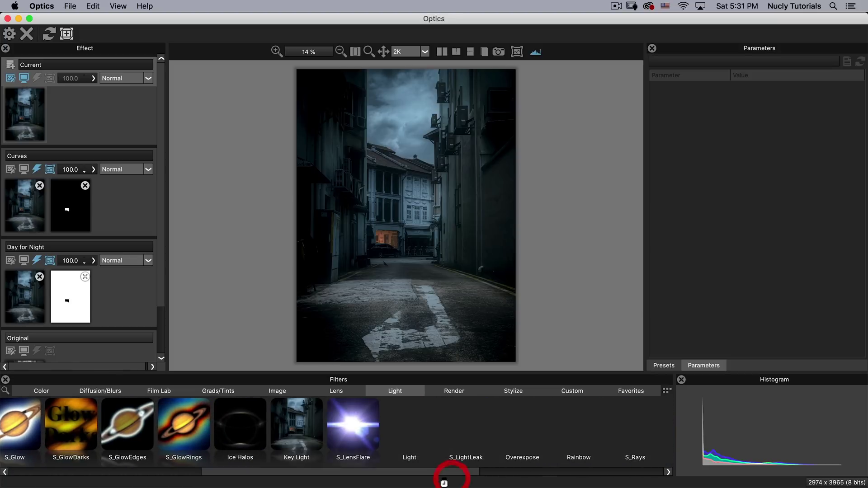
click(348, 425)
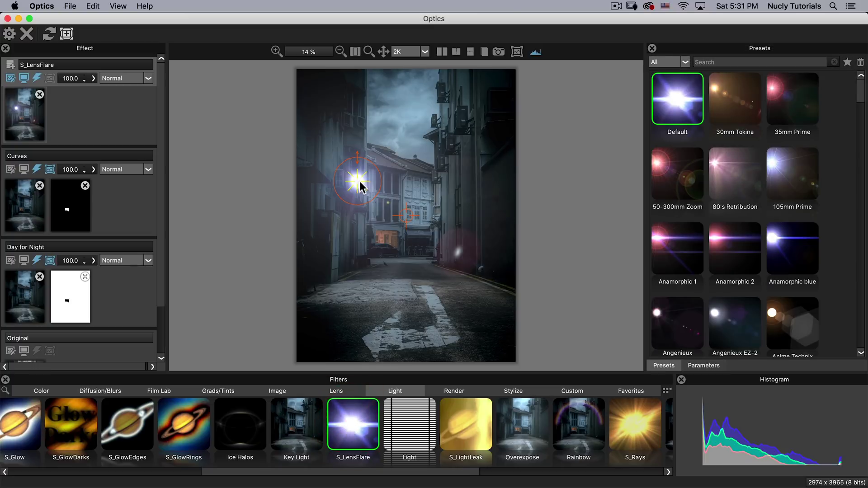
Look through the available lens flare presets for one that suits the doorway light
scroll(775, 204, down, 10)
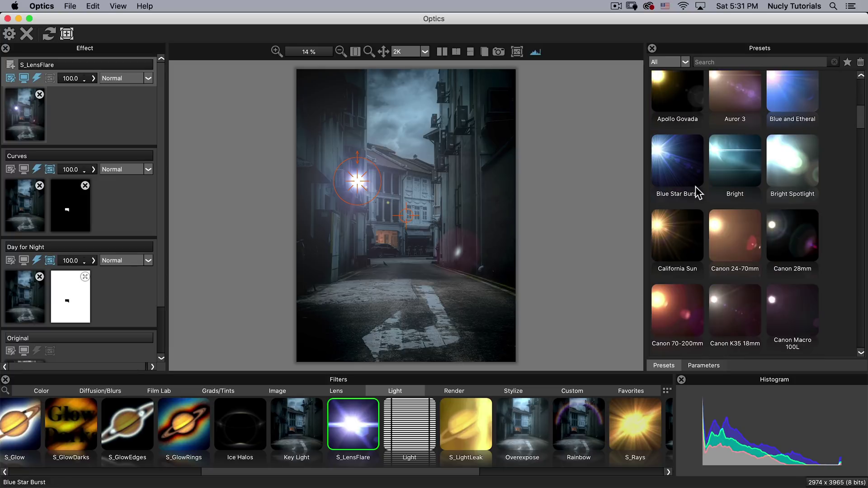
scroll(692, 190, down, 3)
scroll(691, 182, down, 6)
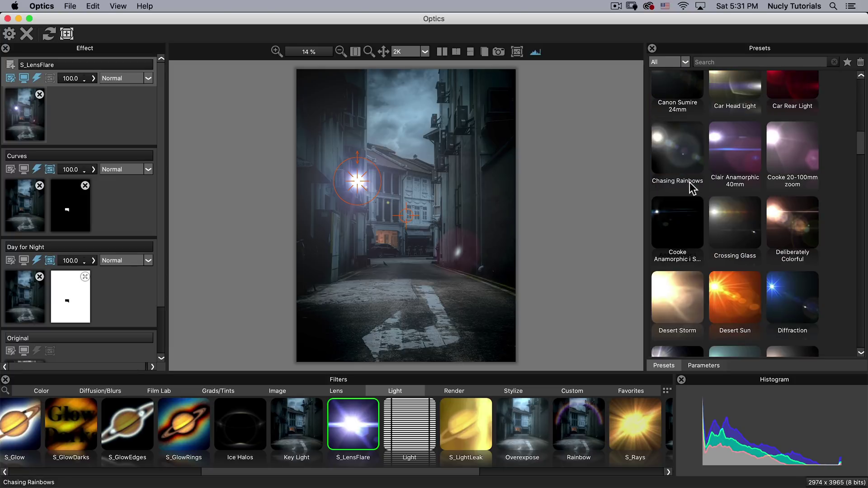
scroll(687, 182, down, 6)
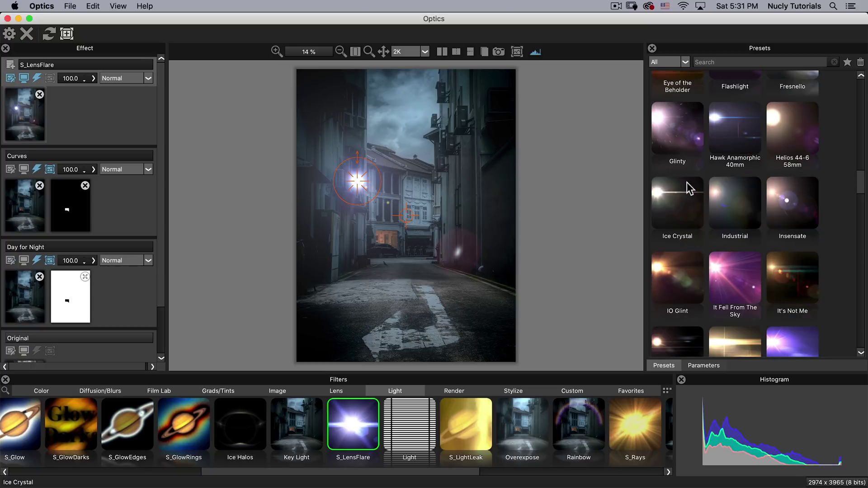
scroll(687, 182, up, 3)
scroll(753, 190, down, 7)
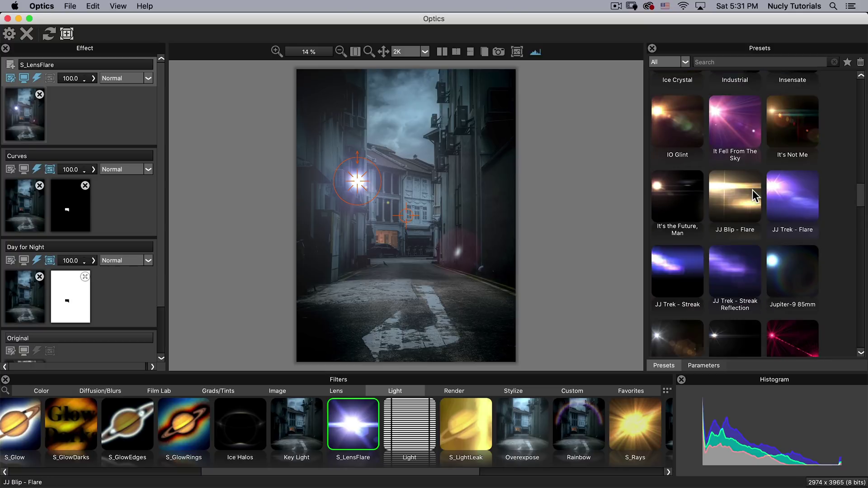
scroll(743, 189, down, 10)
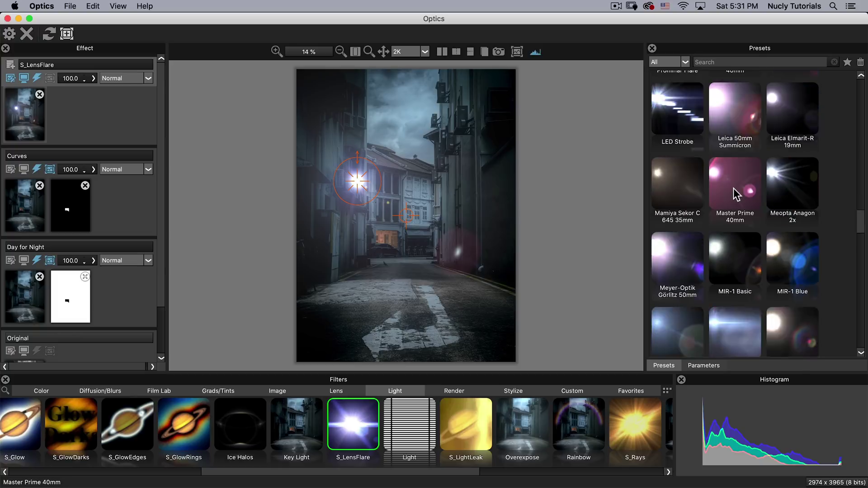
scroll(736, 188, down, 10)
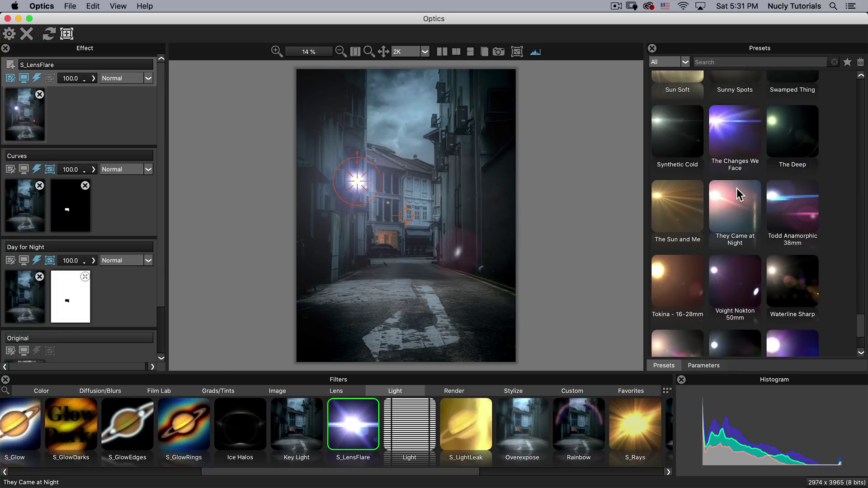
scroll(728, 199, down, 3)
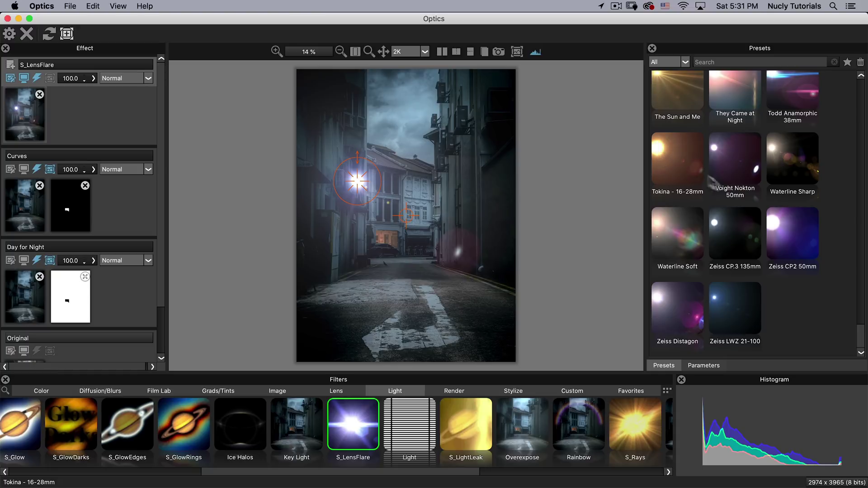
scroll(720, 179, up, 8)
scroll(720, 180, up, 8)
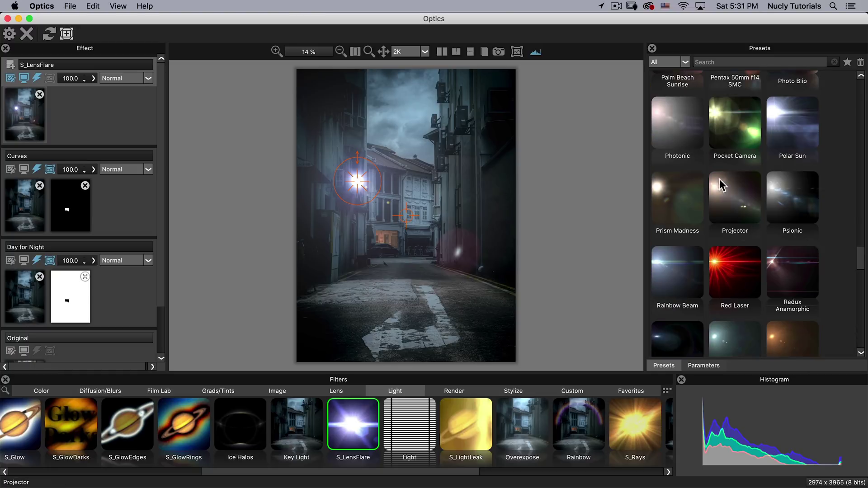
scroll(720, 179, up, 3)
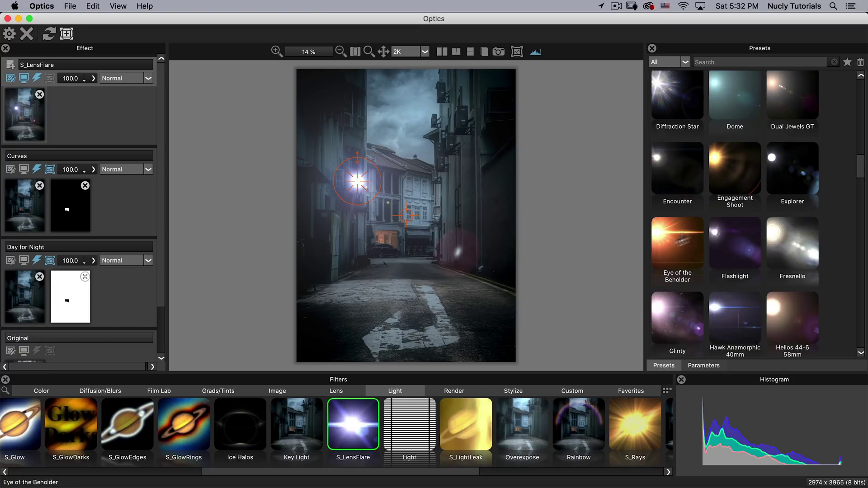
scroll(739, 201, up, 5)
scroll(739, 201, up, 8)
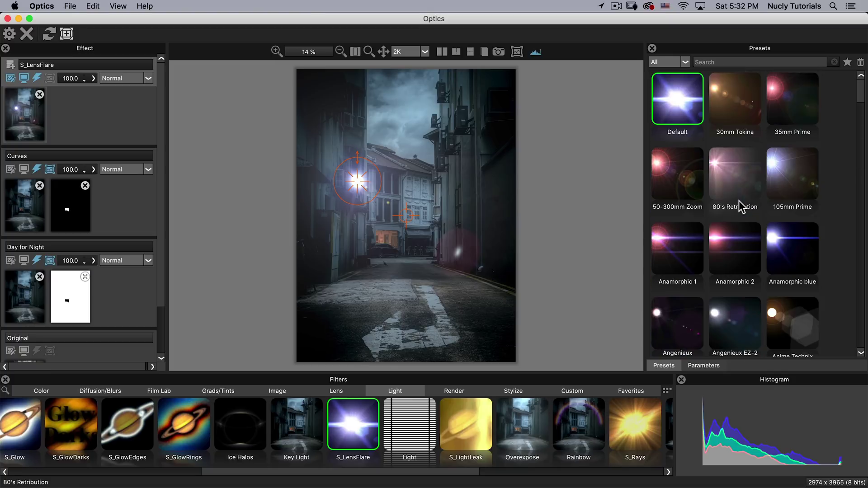
Apply the 30mm Tokina flare preset and place its hotspot over the lit doorway behind the car
click(736, 100)
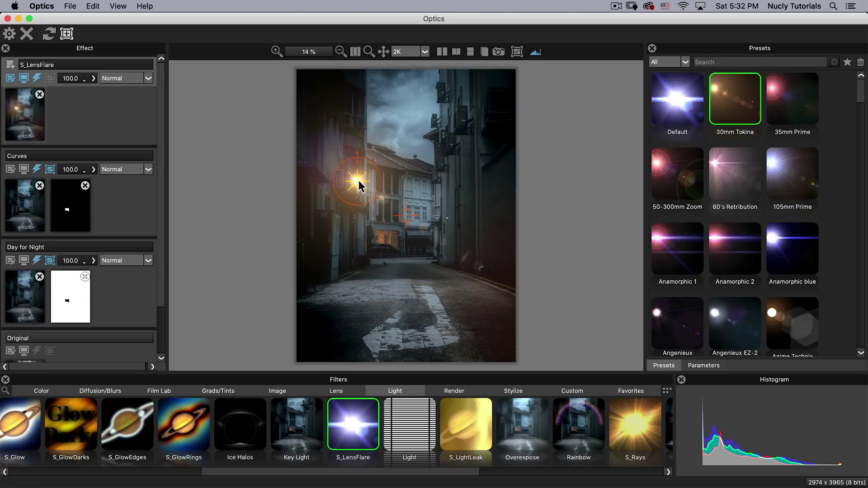
drag(367, 185, 394, 234)
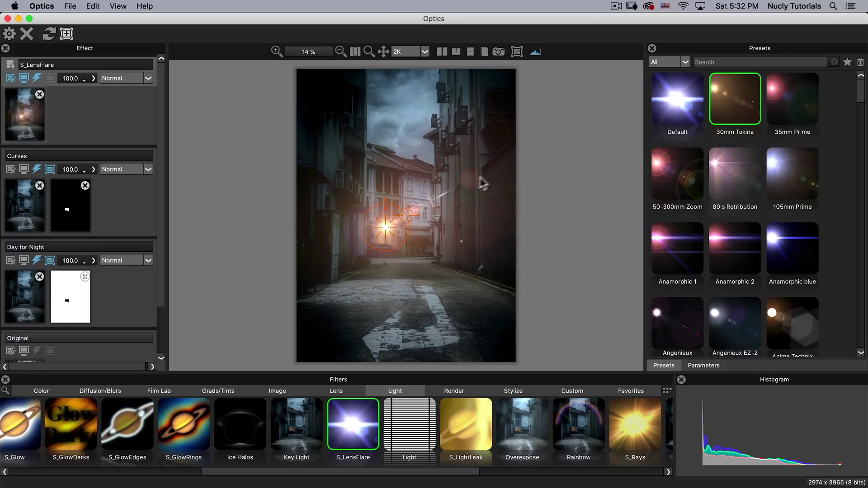
Set the flare's Other Brightness to 0.00 and its Scale Widths to 415.77
click(704, 365)
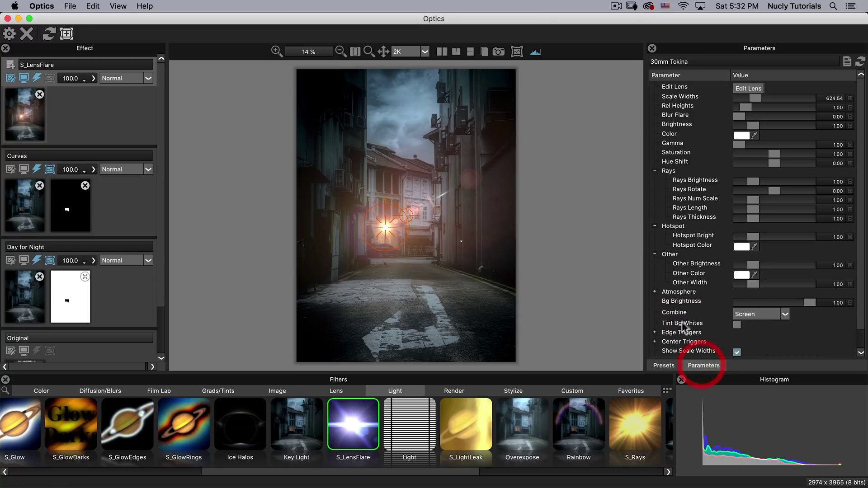
scroll(691, 285, down, 2)
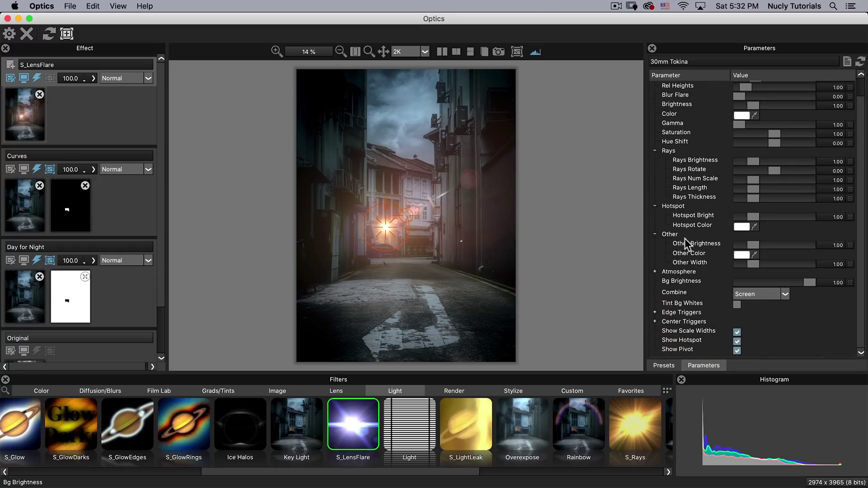
drag(754, 245, 733, 249)
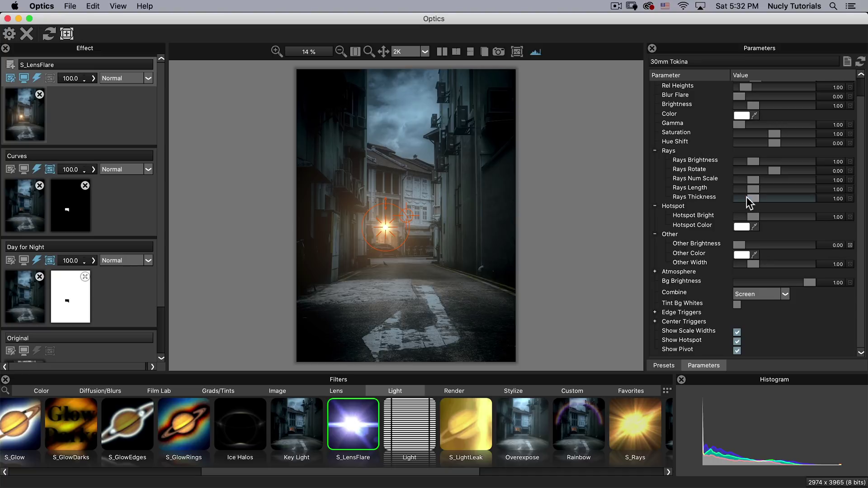
scroll(769, 119, up, 2)
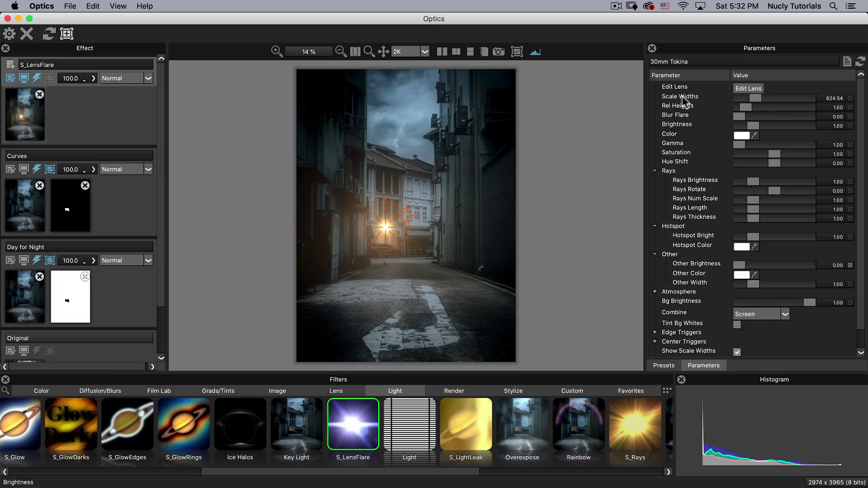
mouse_move(756, 96)
mouse_down()
mouse_move(754, 105)
mouse_move(750, 96)
mouse_up()
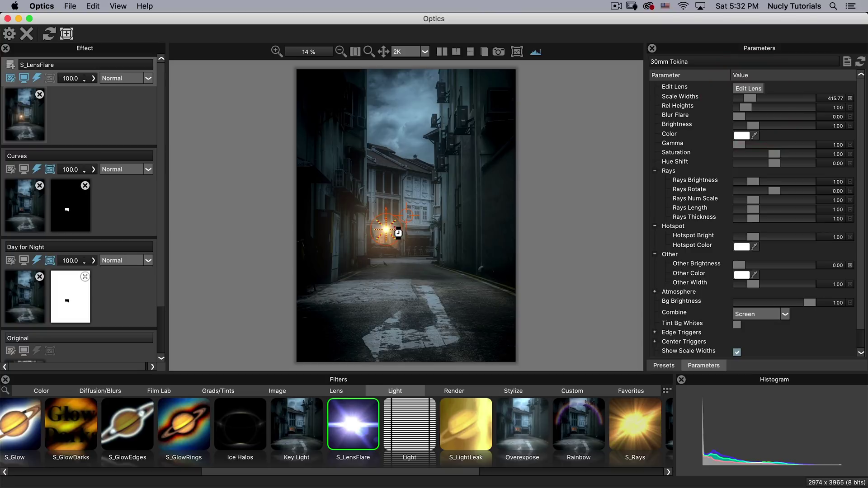
Copy the doorway mask onto the lens flare layer, set Scale Widths to 332.79, and reposition the hotspot at the doorway's upper edge
drag(62, 212, 71, 129)
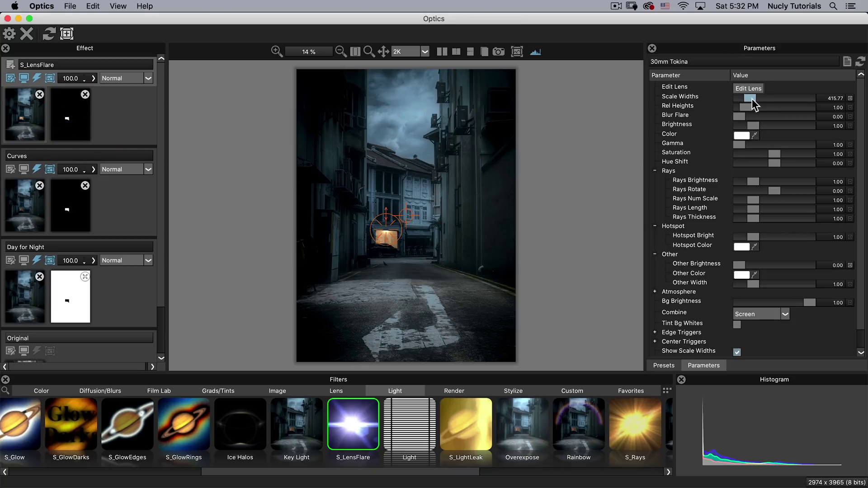
drag(752, 97, 750, 111)
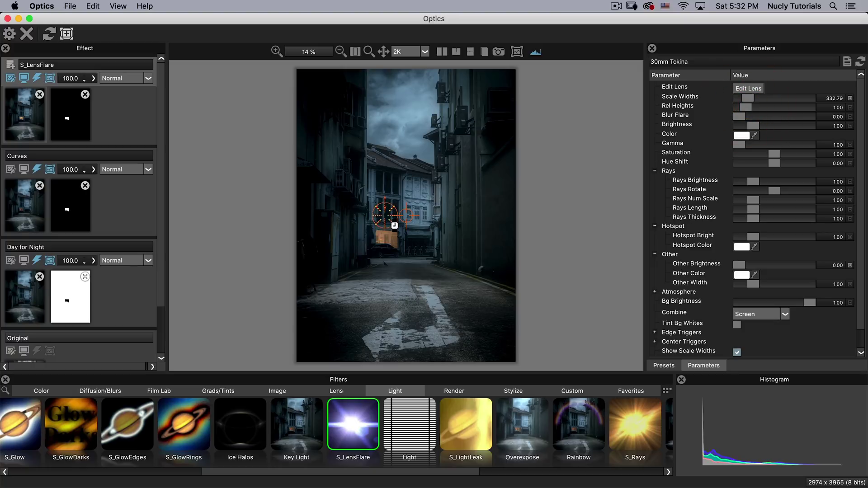
click(164, 219)
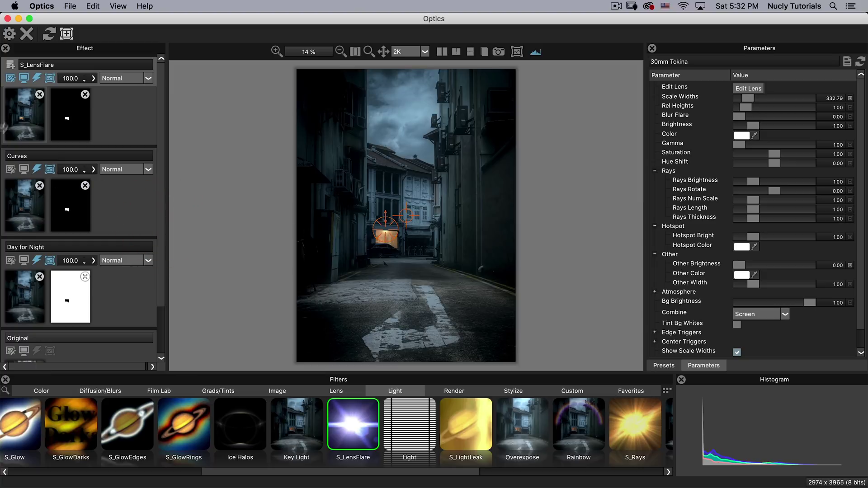
Reopen the Curves layer, lower the RGB curve's upper point slightly, and add a shadow point at Input 14.0, Output 17.7
click(23, 206)
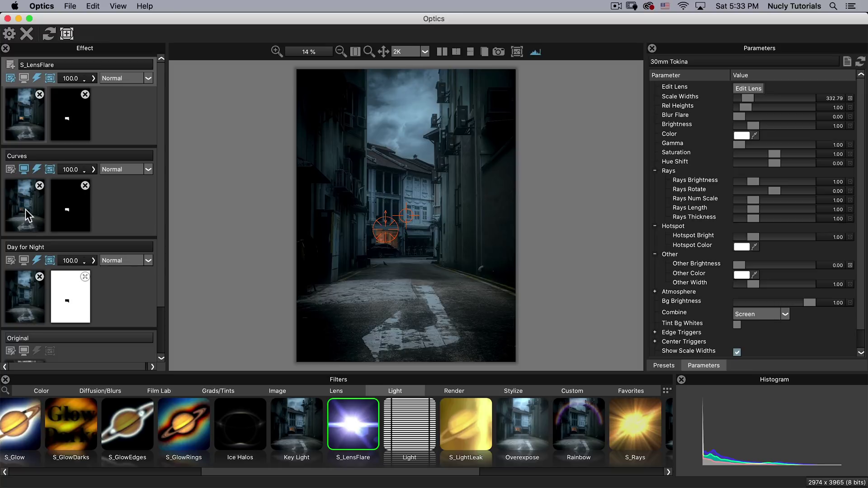
click(10, 170)
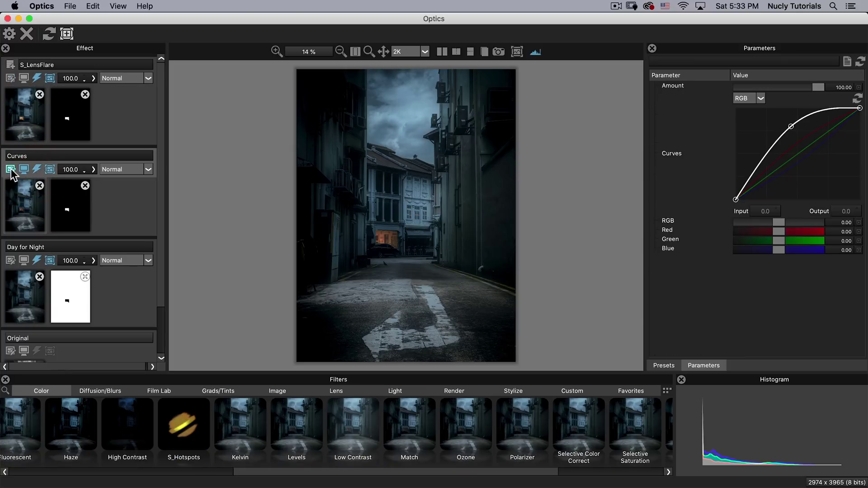
drag(792, 129, 796, 135)
drag(752, 179, 753, 183)
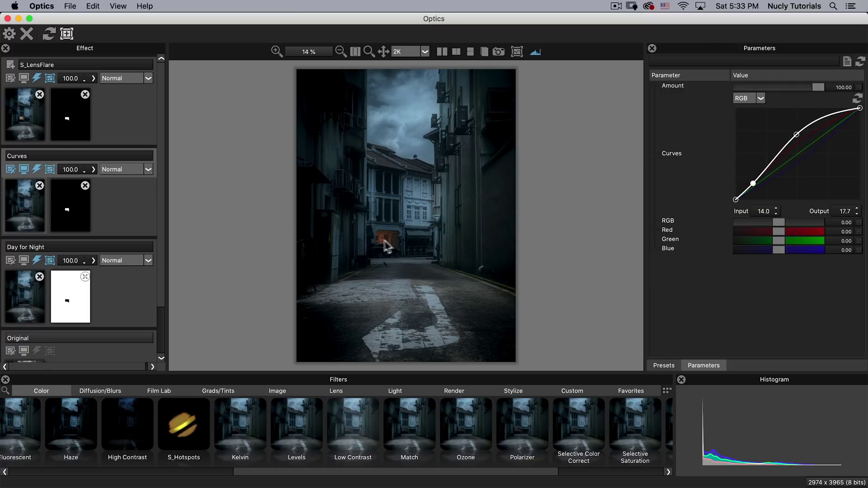
Return to the lens flare layer and set Scale Widths to 311.97 and Brightness to 0.77
click(19, 116)
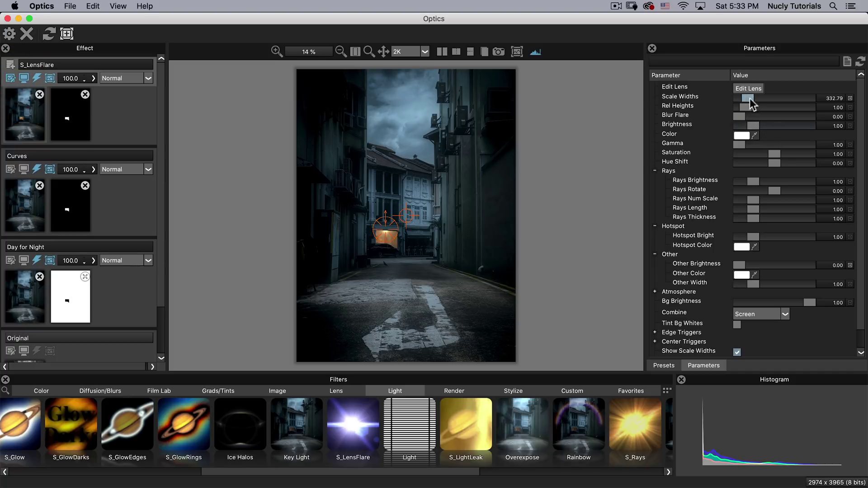
click(749, 97)
mouse_move(755, 125)
mouse_down()
mouse_move(755, 133)
mouse_move(749, 129)
mouse_up()
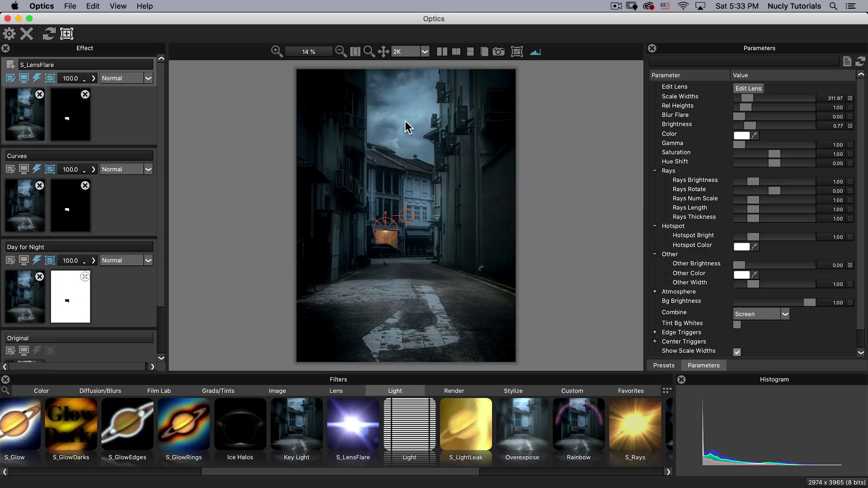
Add a new layer with an EZMask and outline the sky between the buildings with the keep brush
click(10, 66)
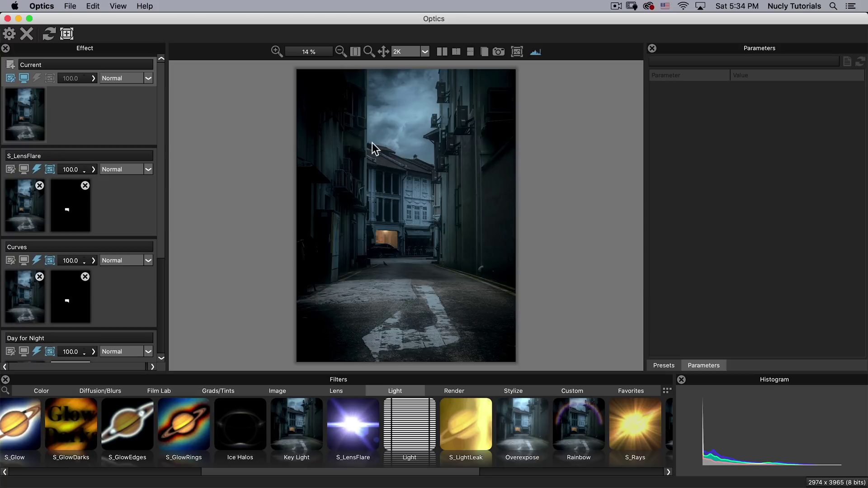
click(66, 35)
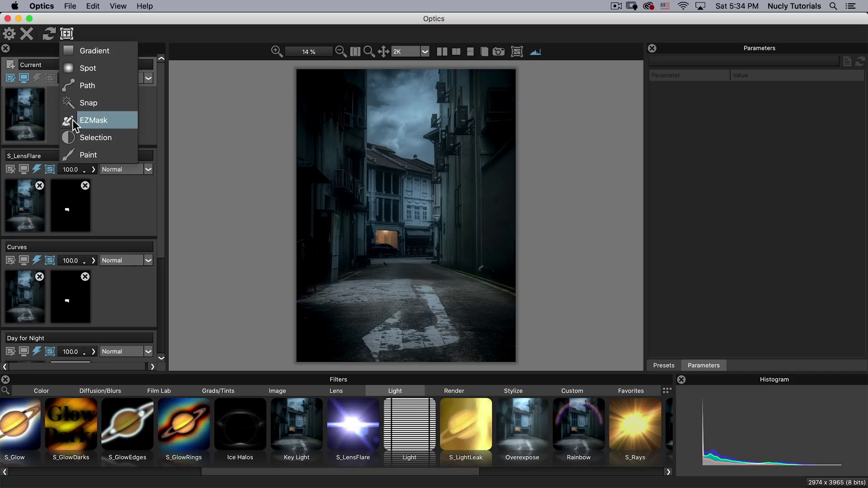
click(107, 120)
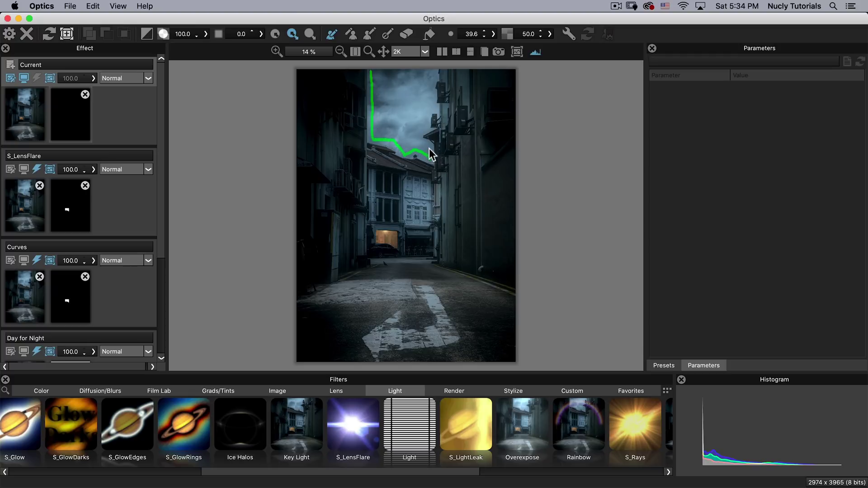
mouse_move(418, 137)
mouse_down()
mouse_move(434, 108)
mouse_move(435, 72)
mouse_move(372, 71)
mouse_up()
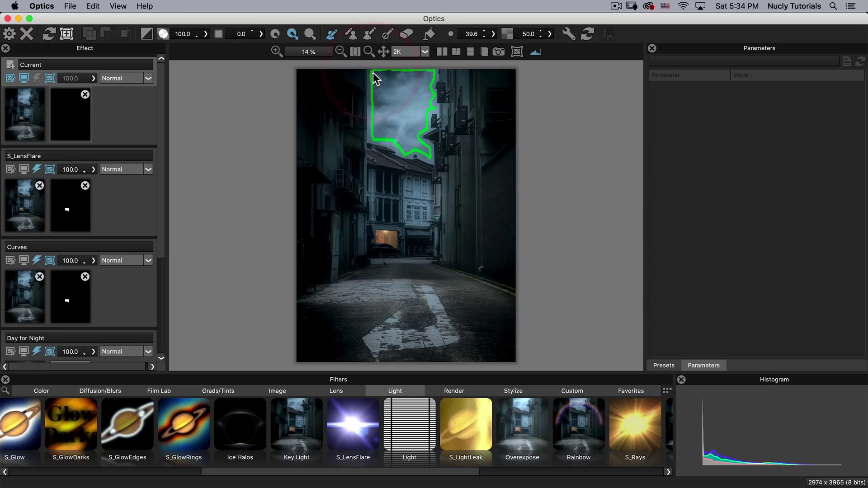
Mark the rooftops, side buildings and street as areas to exclude, and generate the EZMask for the sky
click(351, 34)
drag(362, 146, 383, 152)
drag(436, 170, 441, 148)
mouse_move(439, 138)
mouse_down()
mouse_move(442, 126)
mouse_move(443, 67)
mouse_move(483, 144)
mouse_move(497, 149)
mouse_move(460, 192)
mouse_move(495, 267)
mouse_move(455, 312)
mouse_move(469, 288)
mouse_move(338, 233)
mouse_move(383, 199)
mouse_move(327, 171)
mouse_move(326, 67)
mouse_move(309, 105)
mouse_move(332, 233)
mouse_move(357, 289)
mouse_move(348, 326)
mouse_move(491, 334)
mouse_up()
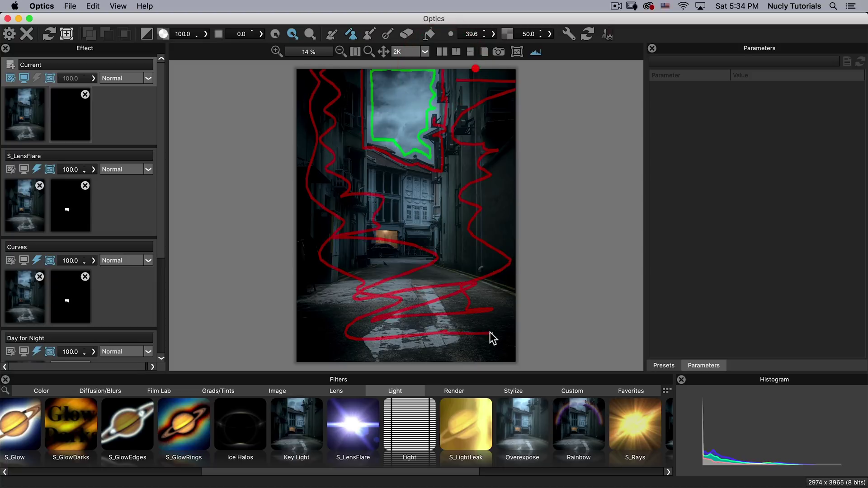
click(607, 34)
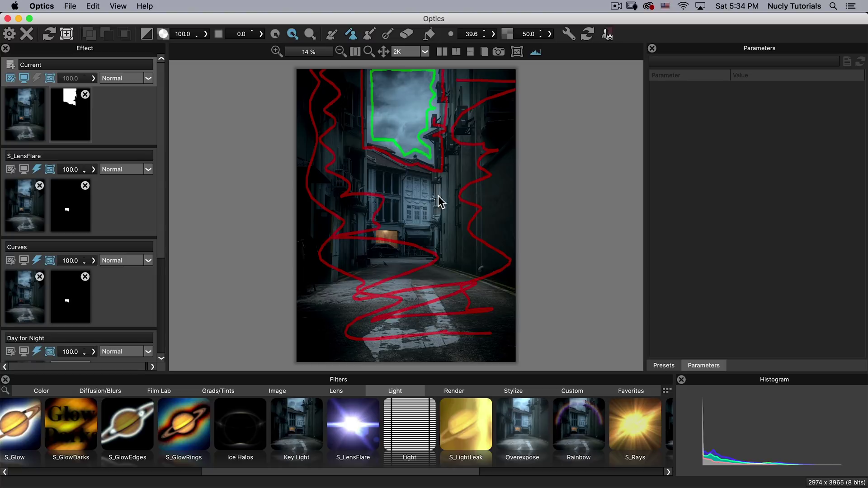
Display the sky mask and examine its edge closely around the rooftop turret and the side building's corner
click(517, 51)
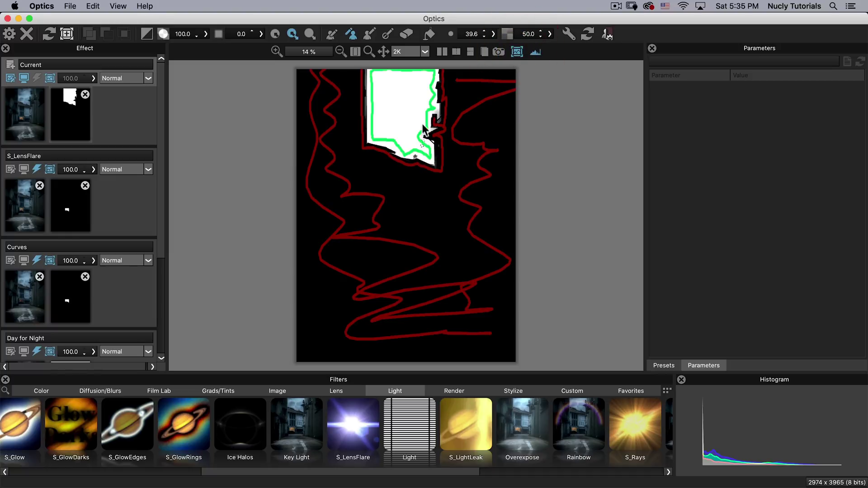
scroll(420, 131, up, 5)
mouse_move(421, 125)
mouse_down()
mouse_move(406, 219)
mouse_move(408, 400)
mouse_up()
drag(407, 91, 354, 192)
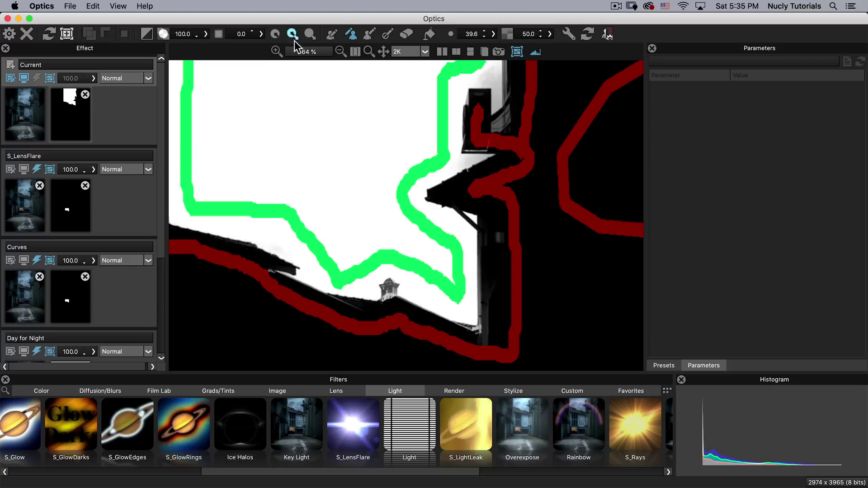
Try painting EZMask keep strokes at brush size 9 on the small rooftop turret and the building's lower corner
click(332, 35)
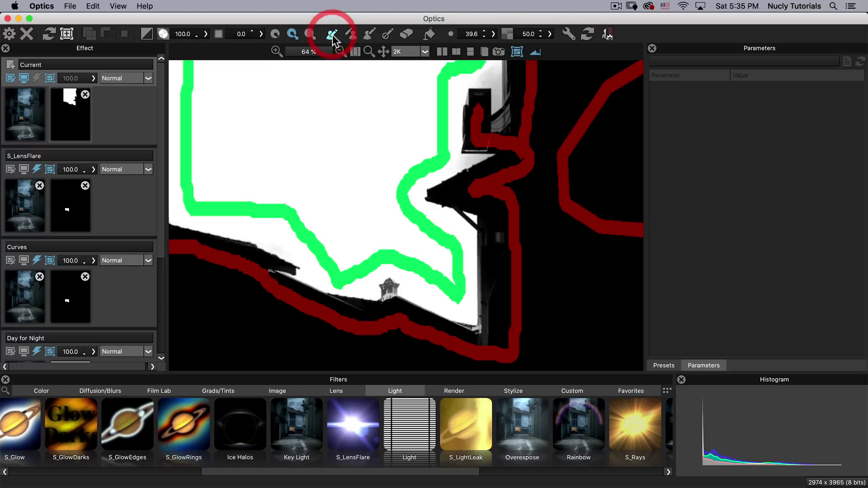
click(451, 34)
click(442, 50)
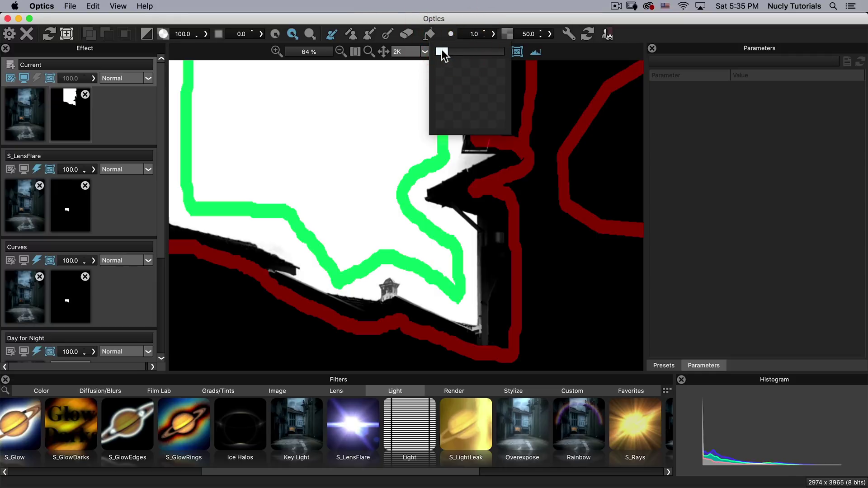
drag(441, 50, 442, 49)
click(440, 18)
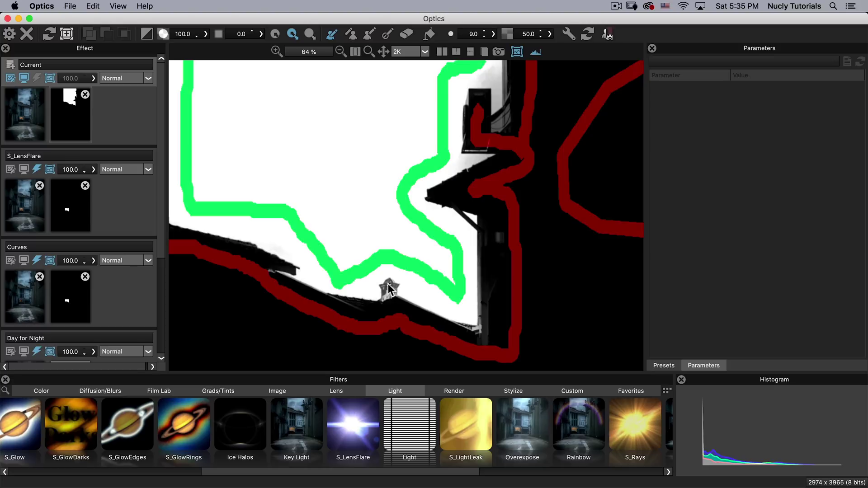
mouse_move(388, 286)
mouse_down()
mouse_move(386, 305)
mouse_move(392, 294)
mouse_move(395, 304)
mouse_up()
mouse_move(466, 337)
mouse_down()
mouse_move(492, 333)
mouse_move(477, 340)
mouse_move(482, 335)
mouse_up()
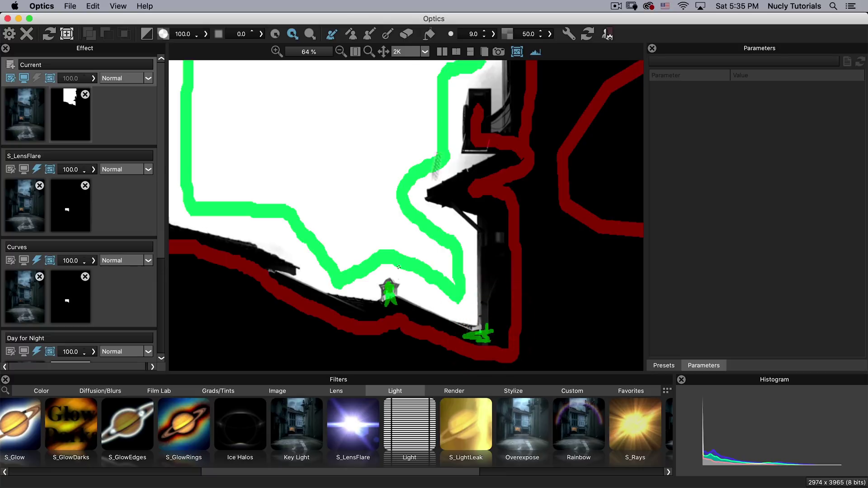
Erase the green strokes on the rooftop turret and building corner using eraser size 69
click(407, 34)
click(451, 34)
drag(452, 38, 450, 49)
click(388, 295)
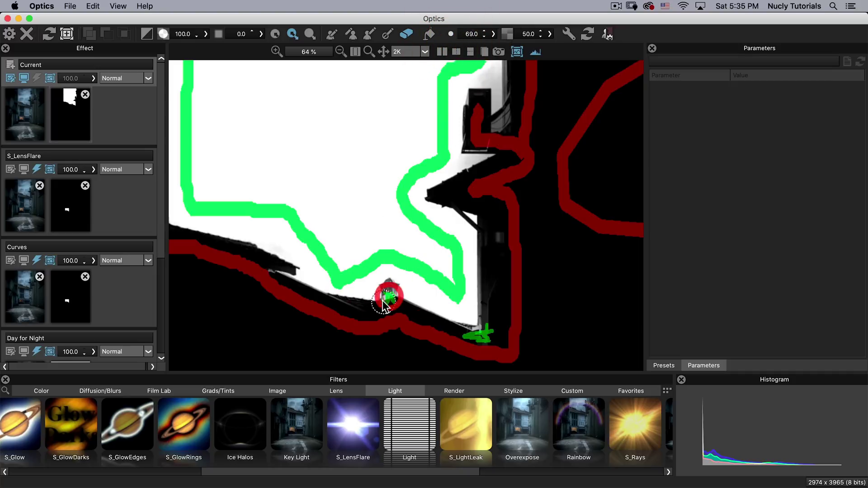
click(402, 303)
click(483, 335)
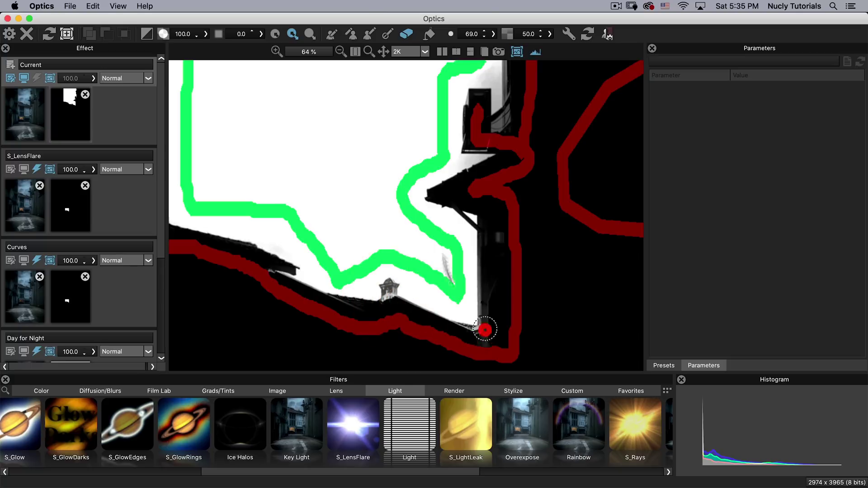
Paint EZMask exclude strokes at brush size 20 over the rooftop turret and along the side building's wall edge, and regenerate the mask
click(349, 34)
click(450, 34)
drag(453, 53, 445, 56)
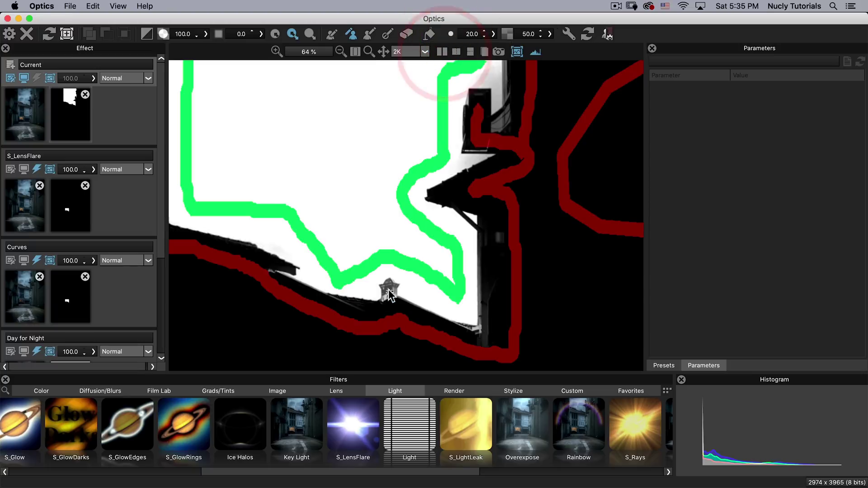
drag(388, 297, 387, 296)
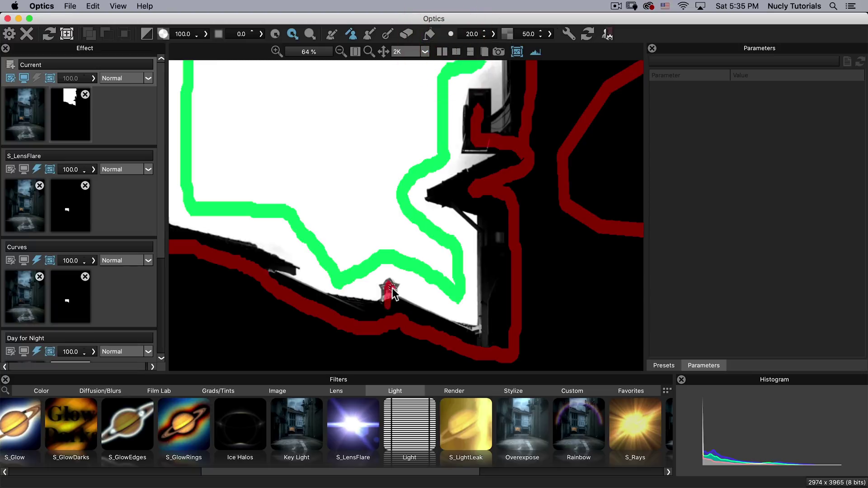
mouse_move(473, 336)
mouse_down()
mouse_move(485, 335)
mouse_move(490, 272)
mouse_up()
key(space)
mouse_move(503, 213)
mouse_down()
mouse_move(511, 189)
mouse_move(473, 350)
mouse_up()
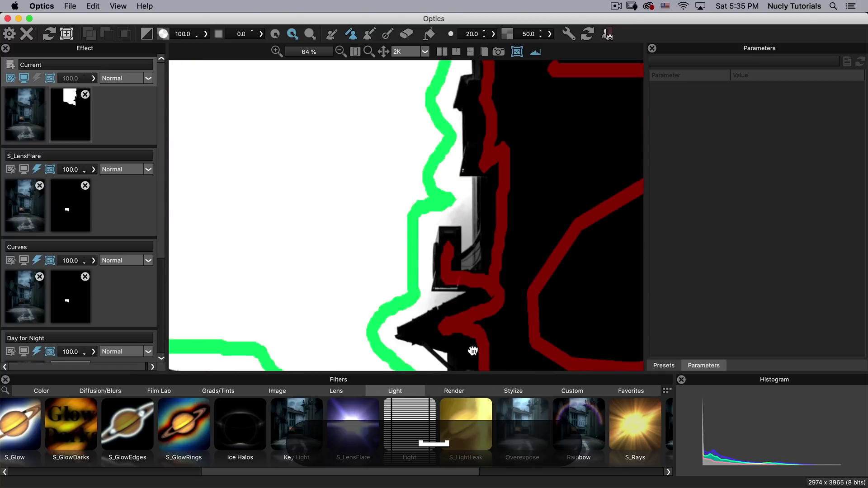
key(space)
drag(457, 194, 479, 73)
click(608, 35)
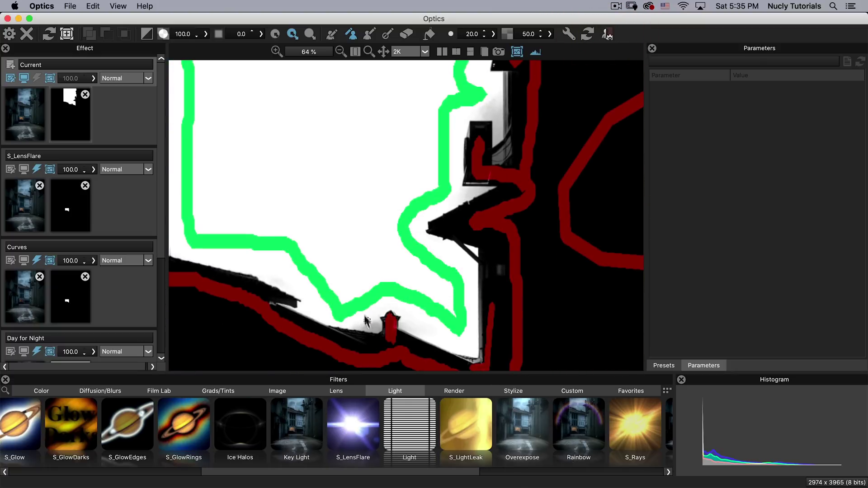
Add a short EZMask keep stroke in the sky just beside the rooftop turret and regenerate the mask
click(332, 34)
drag(360, 318, 371, 326)
click(607, 35)
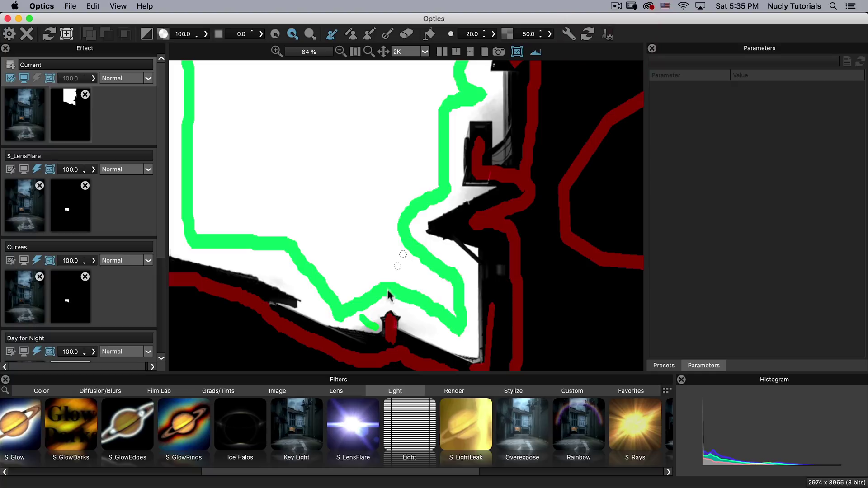
Compare the mask with the photo, mark a spot along the sky's left edge as excluded, and regenerate the mask
scroll(382, 287, down, 5)
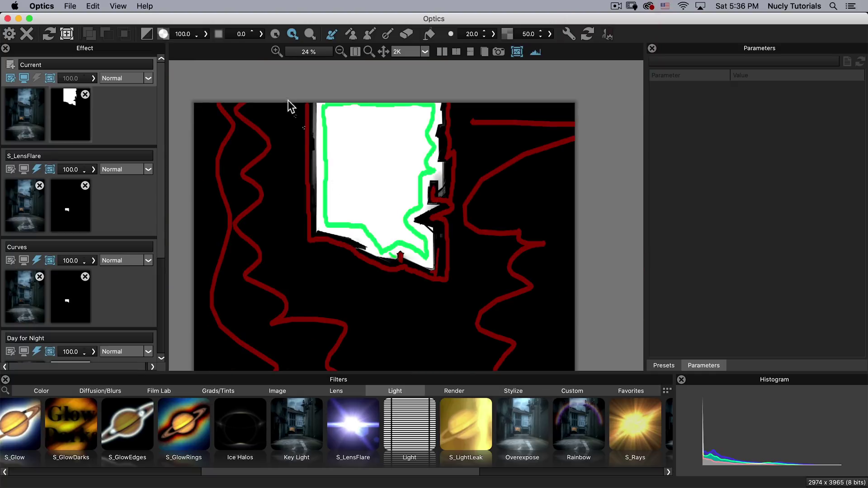
click(520, 50)
click(520, 50)
click(519, 49)
click(520, 50)
click(347, 32)
click(313, 196)
click(609, 34)
Return from the sky mask to the layer's effect and display the photo instead of the mask
click(31, 115)
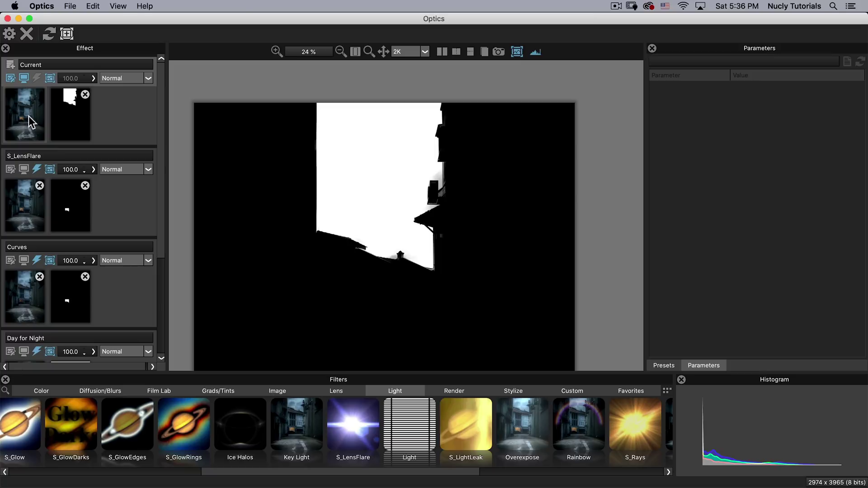
click(71, 116)
click(30, 114)
click(517, 52)
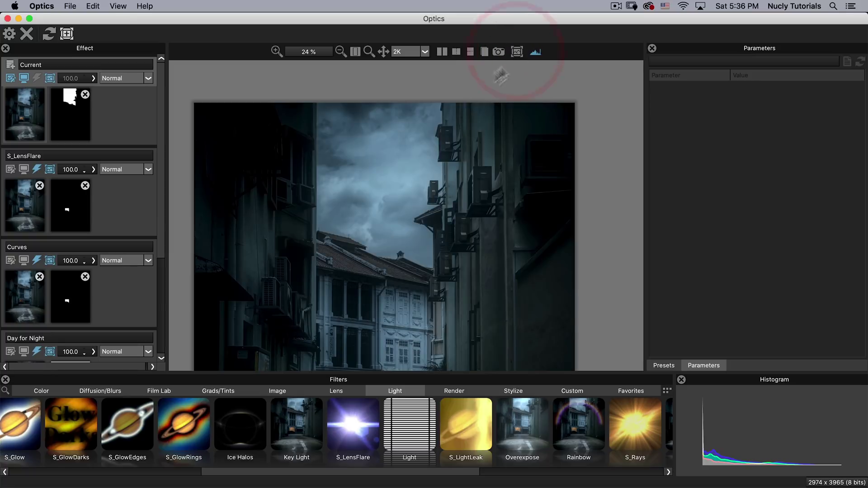
click(13, 118)
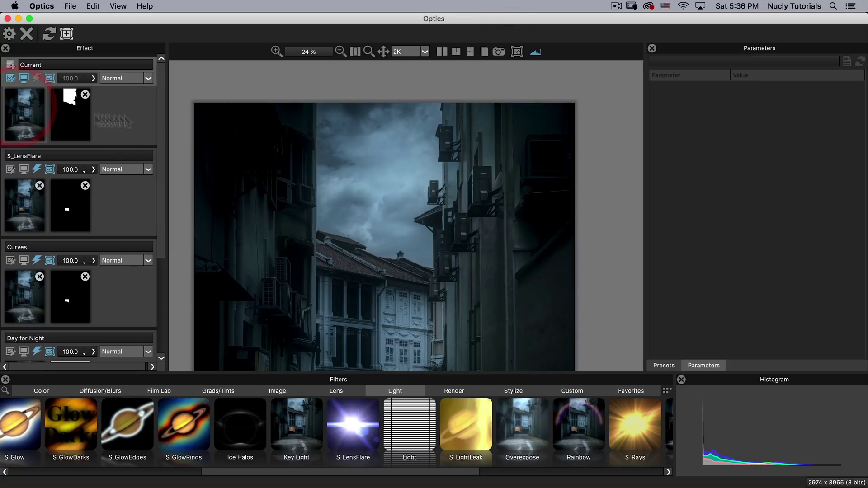
Search the filters for "night" and apply S_NightSky to the masked sky layer
click(5, 391)
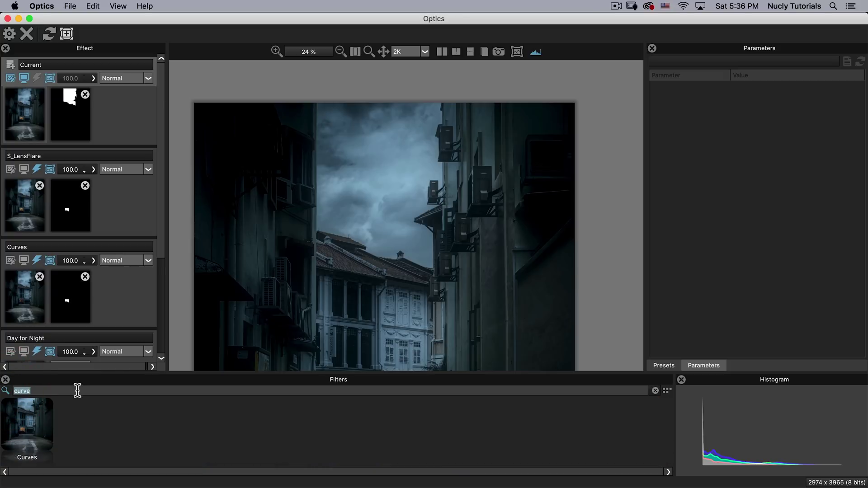
text(night)
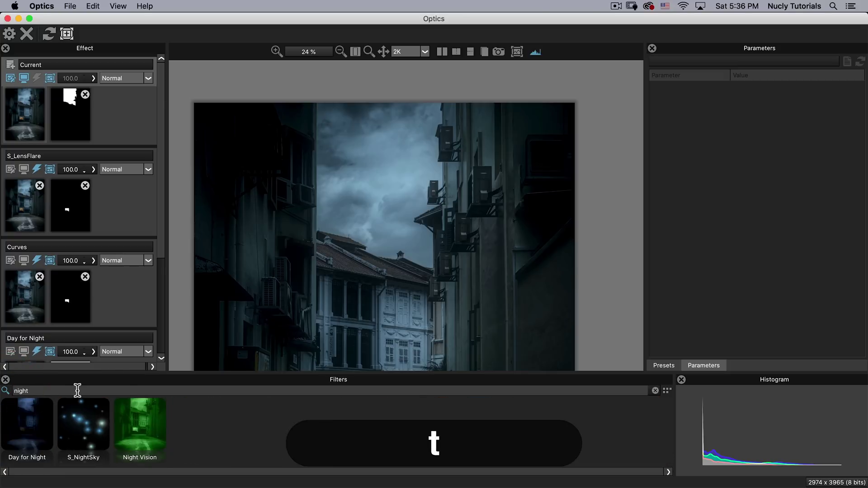
click(75, 430)
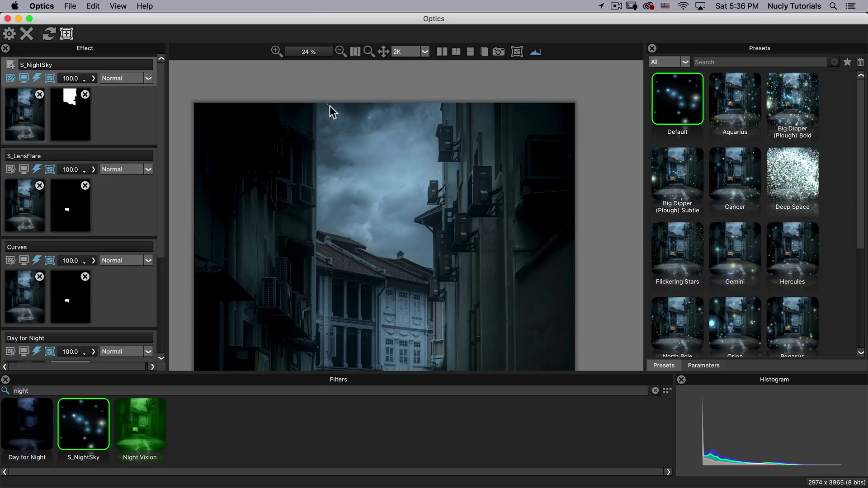
Set the night sky filter's Combine mode to Stars Only
click(712, 367)
scroll(708, 217, down, 3)
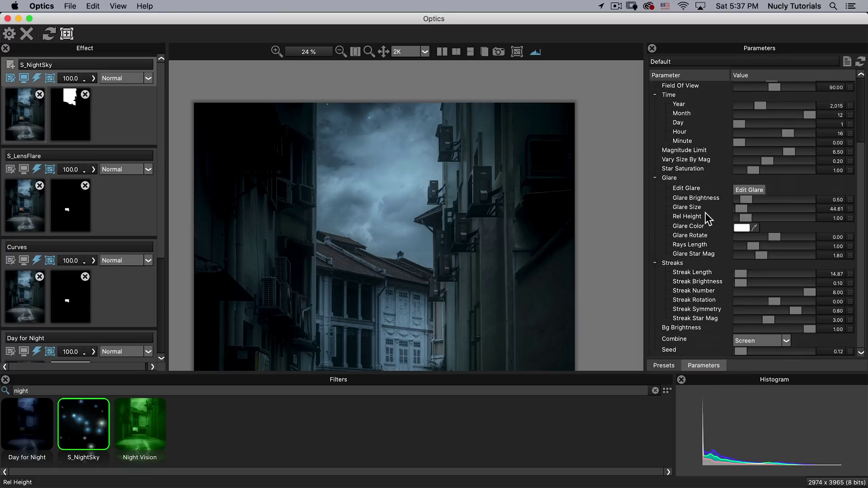
click(748, 340)
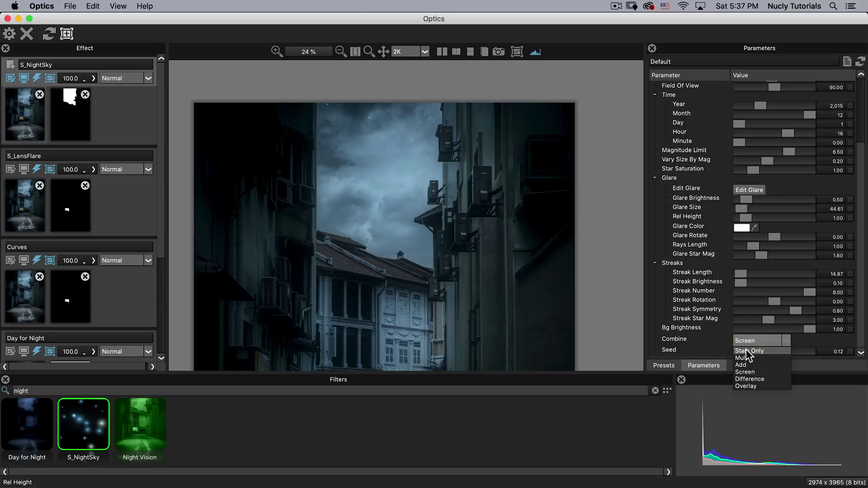
click(743, 350)
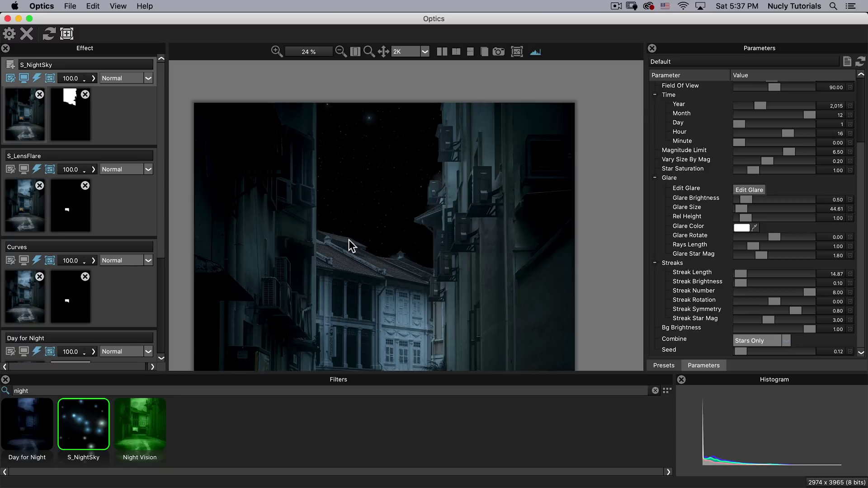
Fit the whole photo in view and set the night sky's Star Brightness to 1.35 and Star Size to 20
key(space)
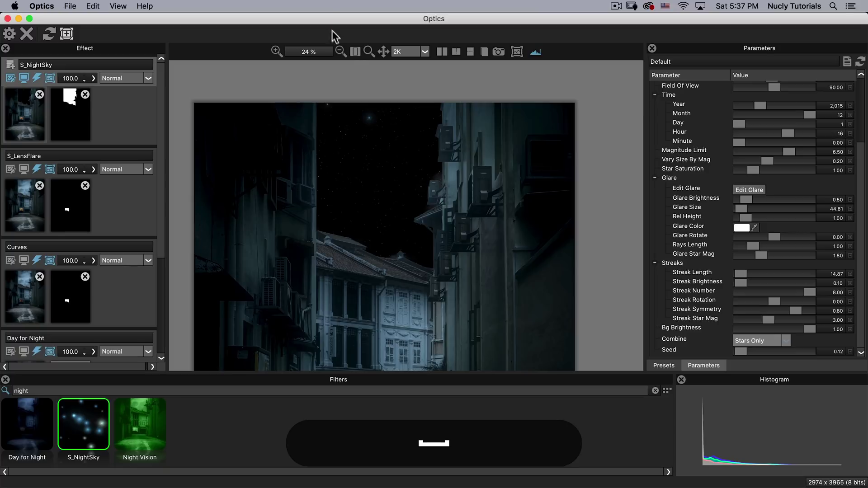
click(354, 50)
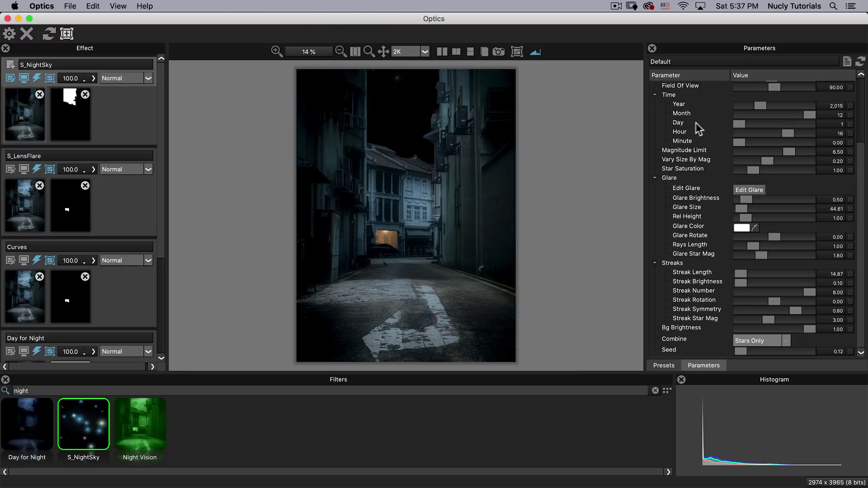
drag(864, 168, 864, 97)
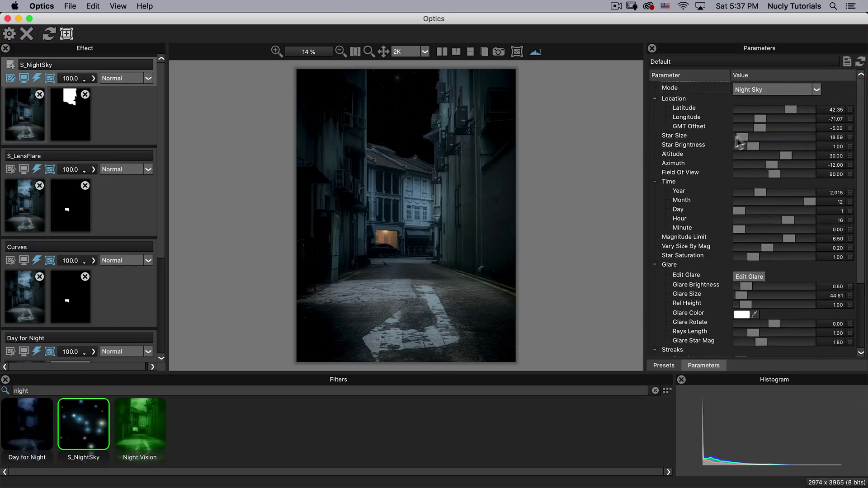
mouse_move(754, 146)
mouse_down()
mouse_move(769, 150)
mouse_move(742, 136)
mouse_move(751, 139)
mouse_up()
double_click(826, 137)
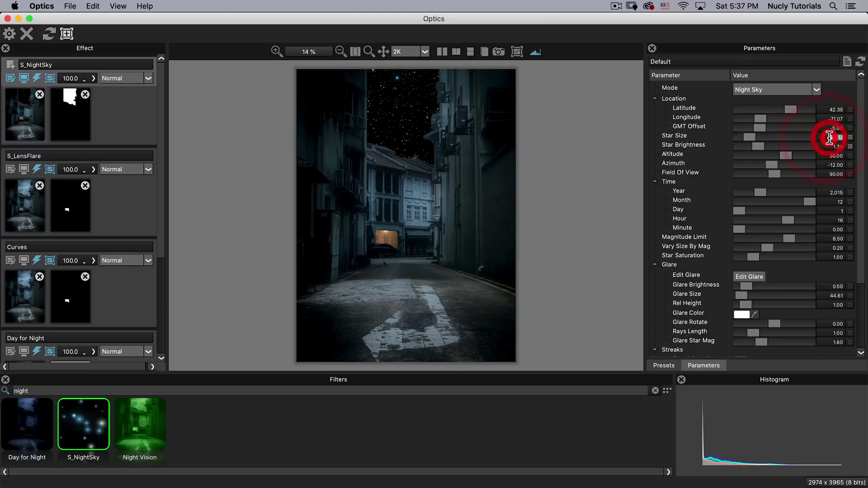
text(20)
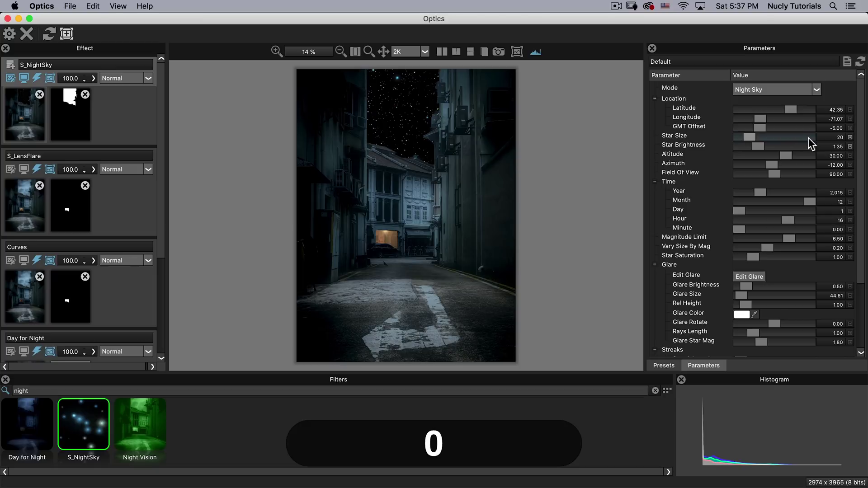
key(Tab)
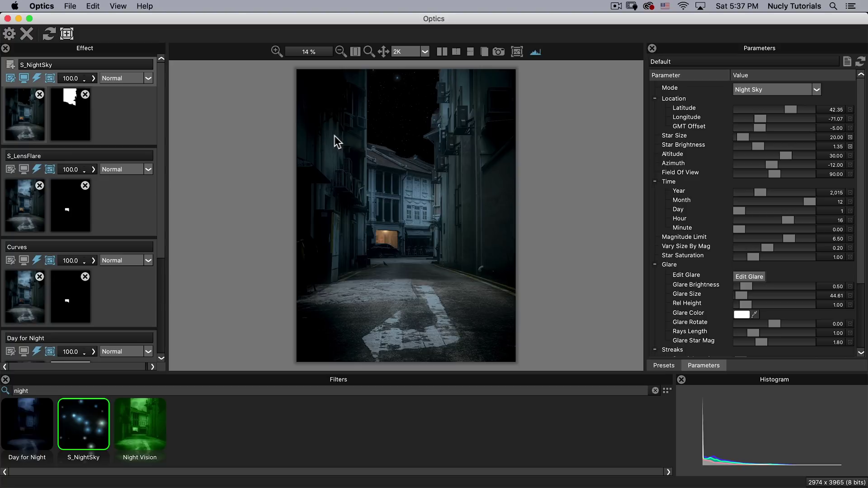
Add a new layer above the night sky and apply S_LensFlare with the Dome preset
click(10, 66)
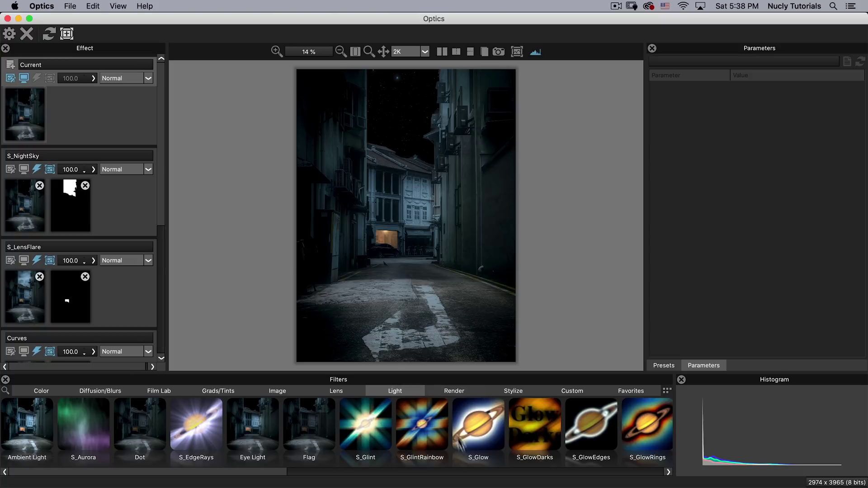
drag(267, 472, 452, 467)
click(369, 435)
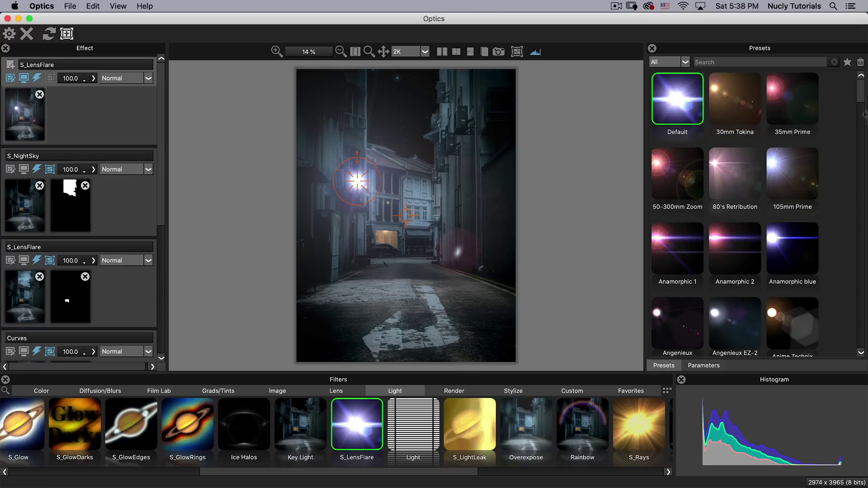
drag(862, 99, 864, 157)
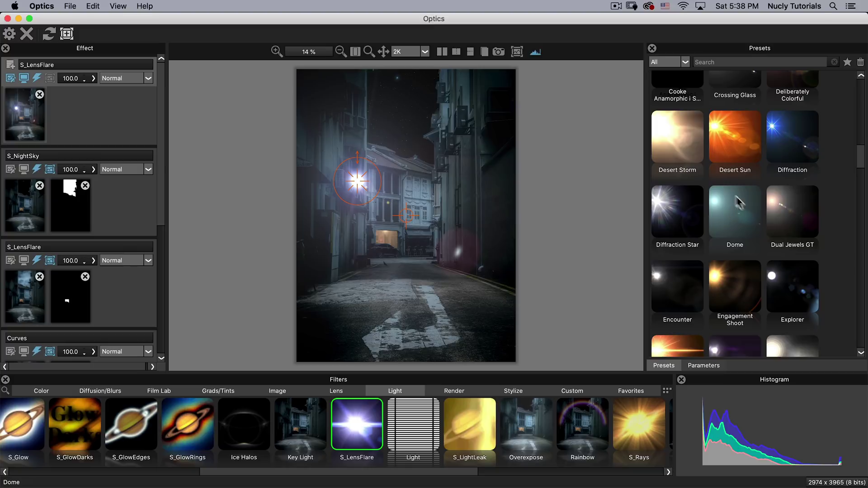
click(734, 212)
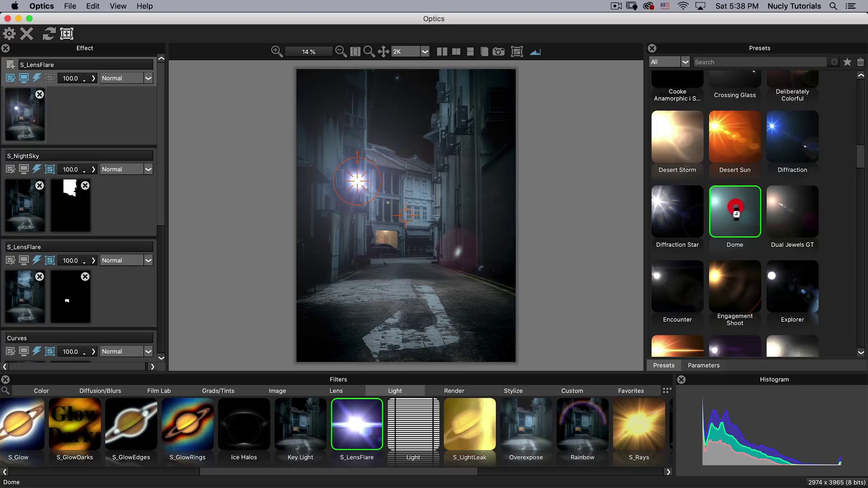
Place the Dome flare over the upper right of the far building, with Other Brightness 0 and Scale Widths 582.31
drag(358, 186, 395, 195)
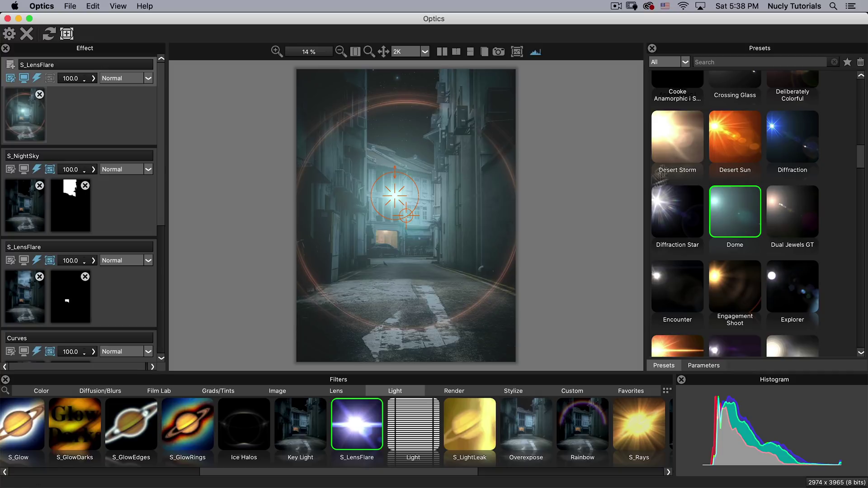
click(698, 365)
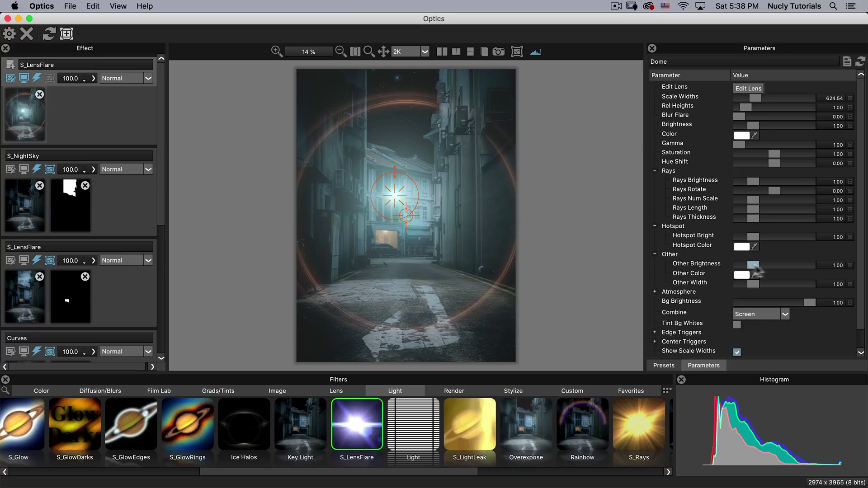
drag(754, 267, 721, 271)
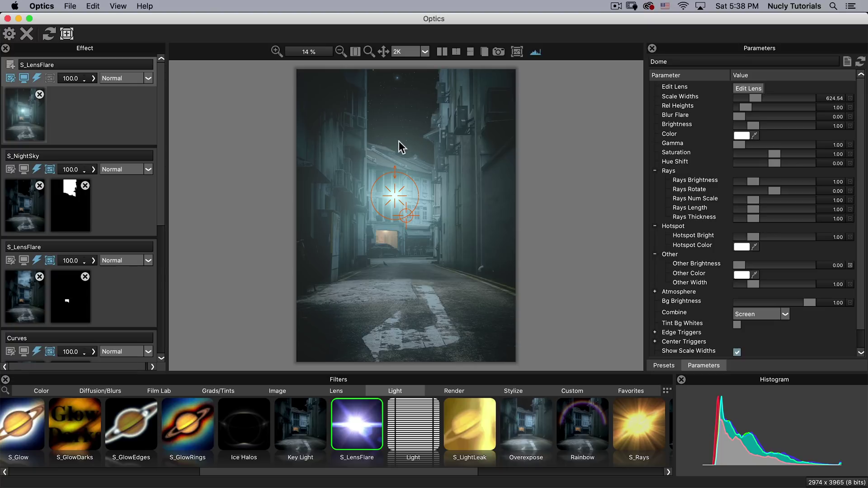
mouse_move(755, 96)
mouse_down()
mouse_move(756, 105)
mouse_move(755, 98)
mouse_up()
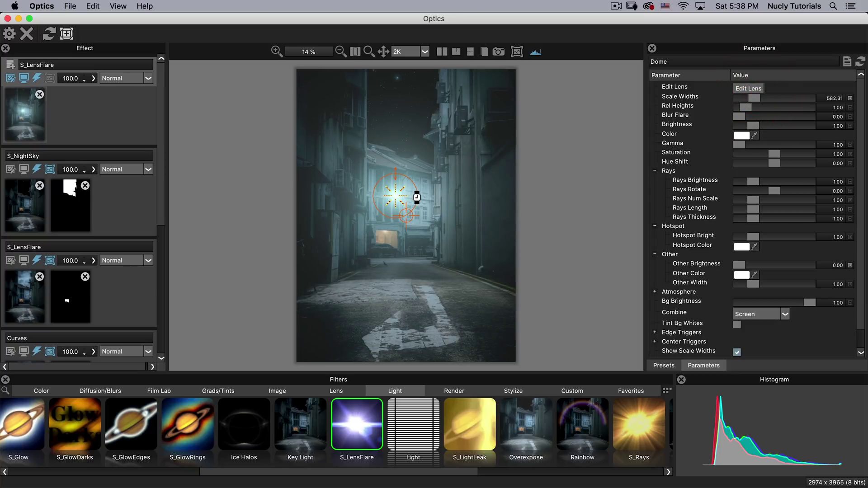
drag(395, 196, 416, 191)
click(534, 171)
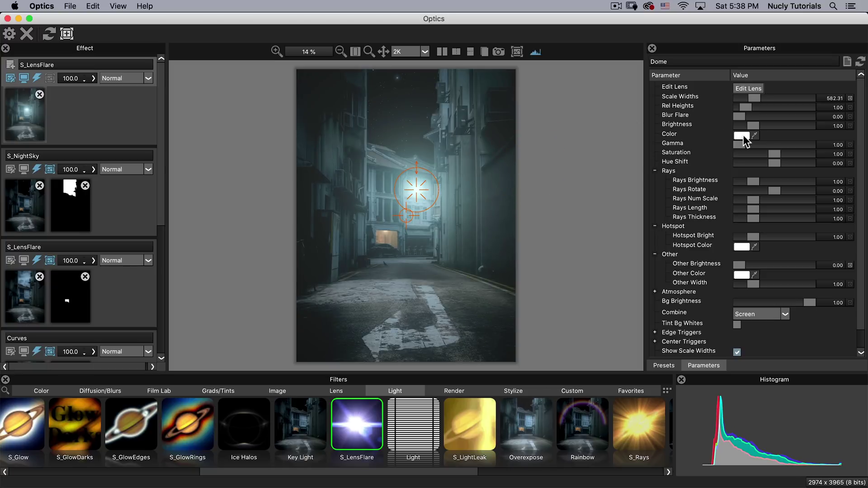
Change the Dome flare's Color to a bright sky blue
click(742, 134)
drag(599, 289, 585, 295)
click(583, 297)
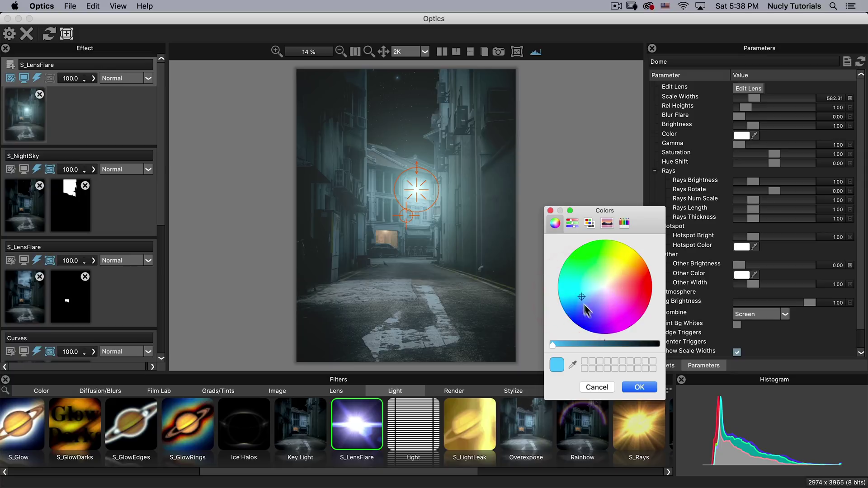
click(635, 387)
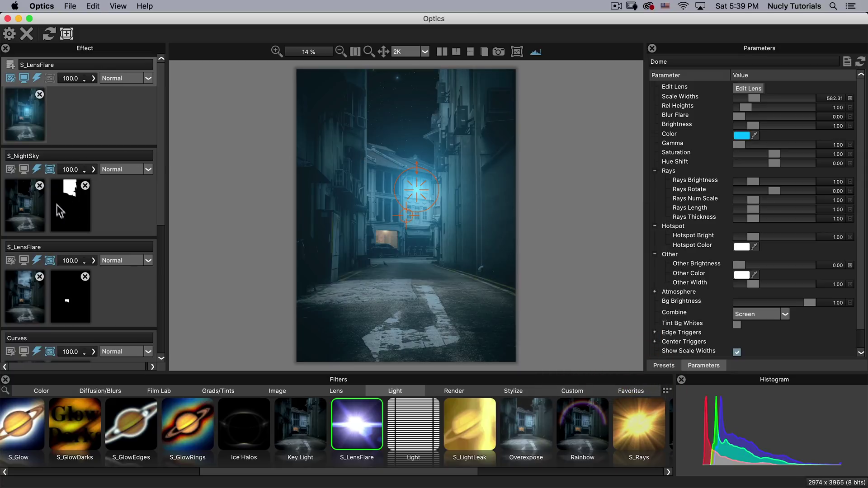
Copy the night sky layer's mask onto the Dome flare layer and refit the flare slightly lower with Scale Widths 623.95
drag(71, 209, 73, 124)
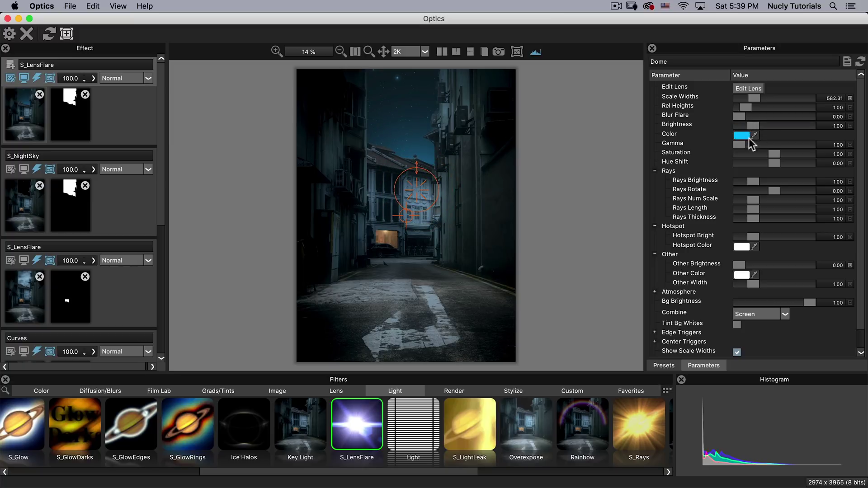
drag(753, 96, 755, 104)
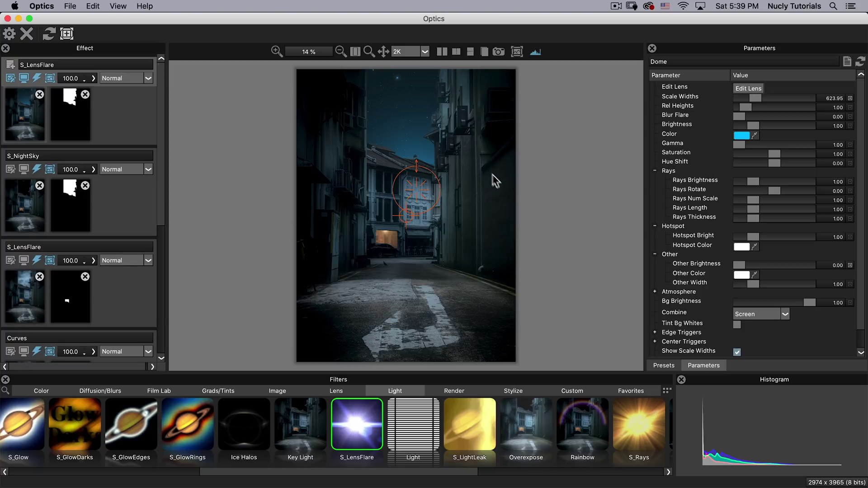
drag(419, 191, 420, 197)
Add a new layer above the Dome flare, search the filters for "luna" and apply S_Luna
click(10, 65)
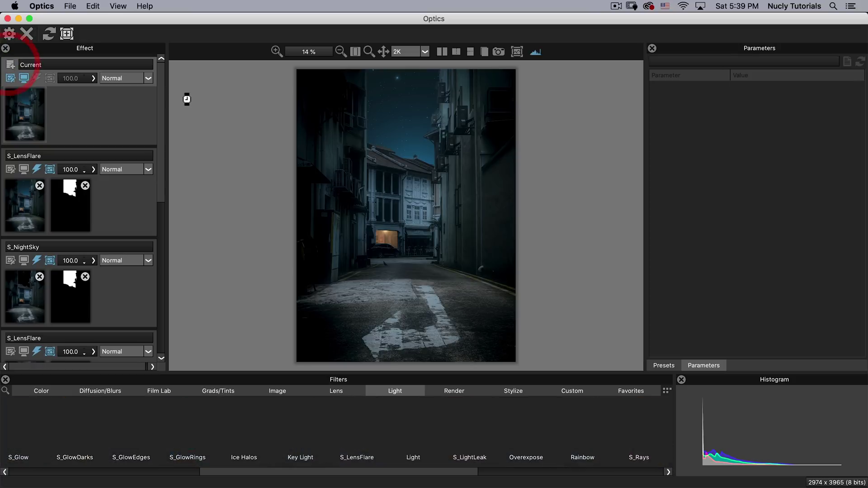
click(8, 391)
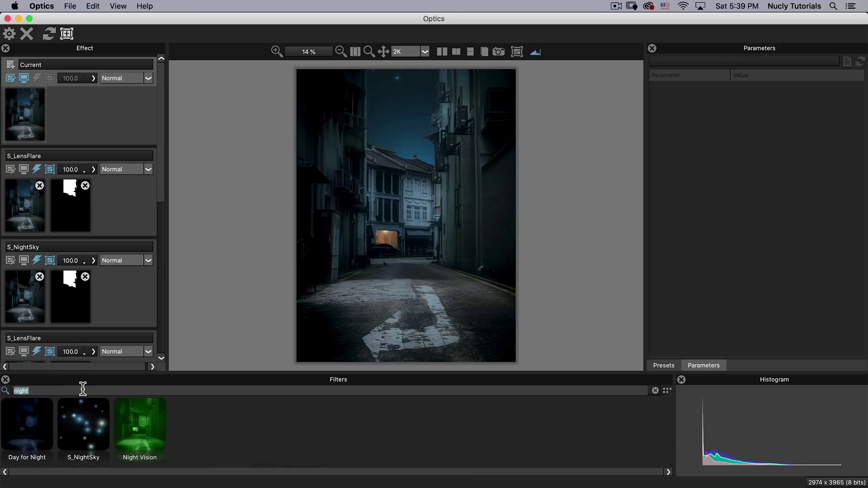
text(luna)
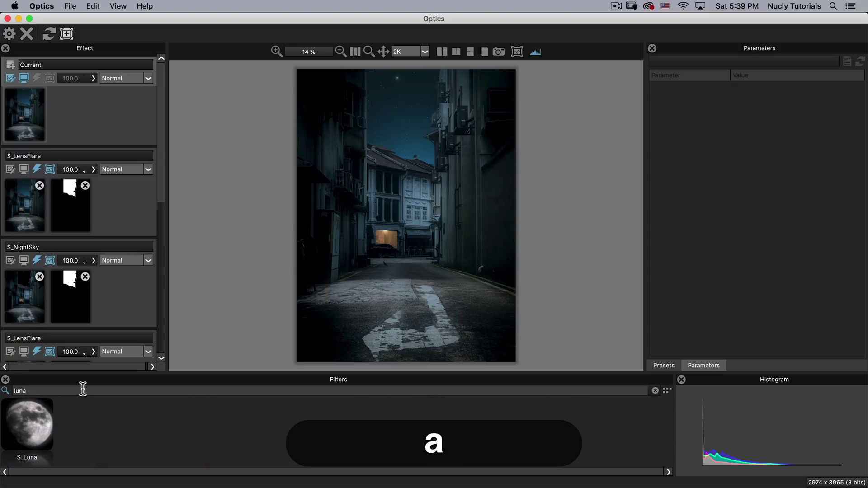
click(25, 416)
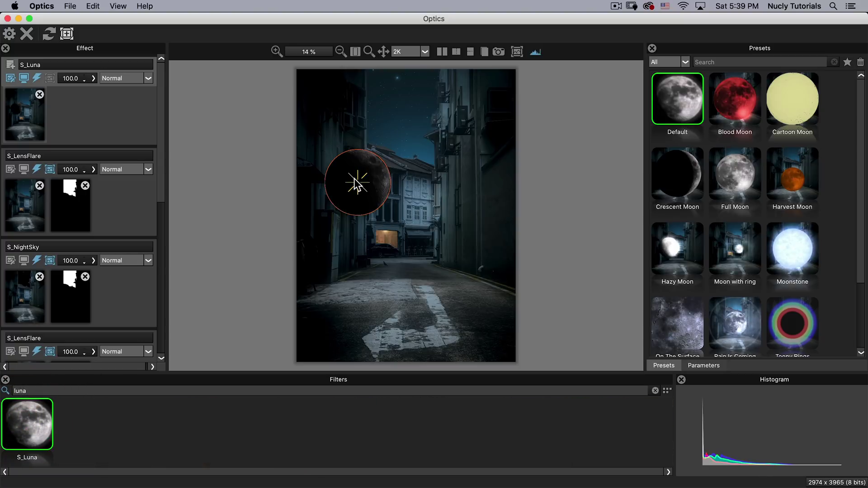
Move the moon up to the top of the sky, partly over the left building, and shrink it to Size 342.60
drag(386, 102, 386, 96)
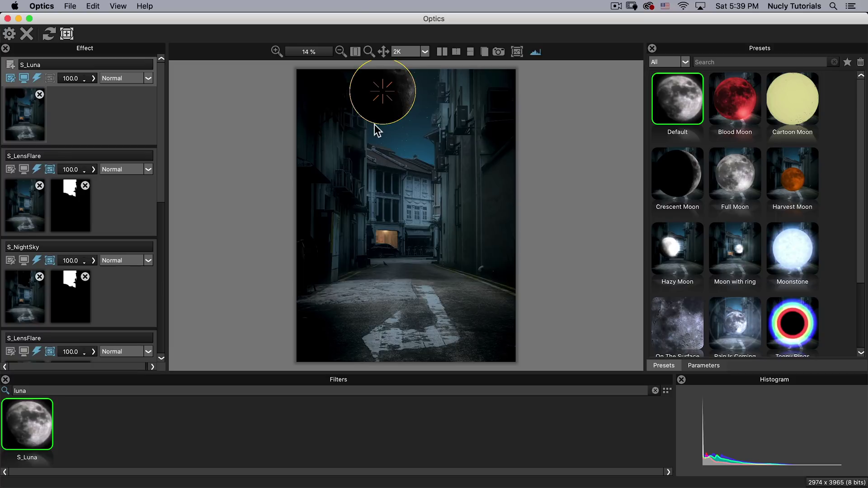
drag(380, 123, 381, 117)
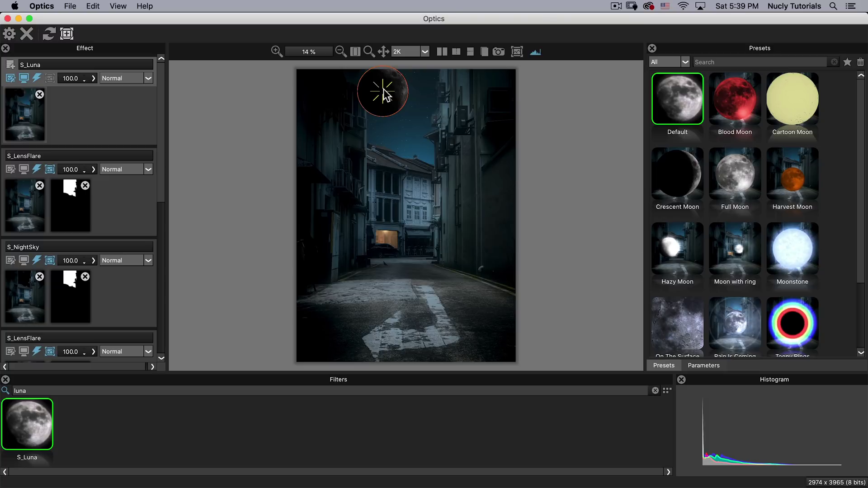
drag(382, 92, 380, 92)
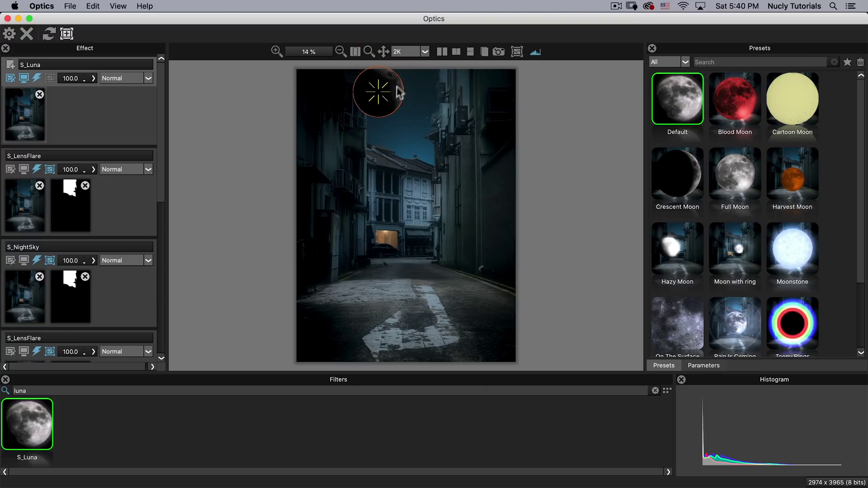
Set the moon's Lunar Phase to 138.08 and Rotation to -14.79, with its size and center guides hidden
click(703, 365)
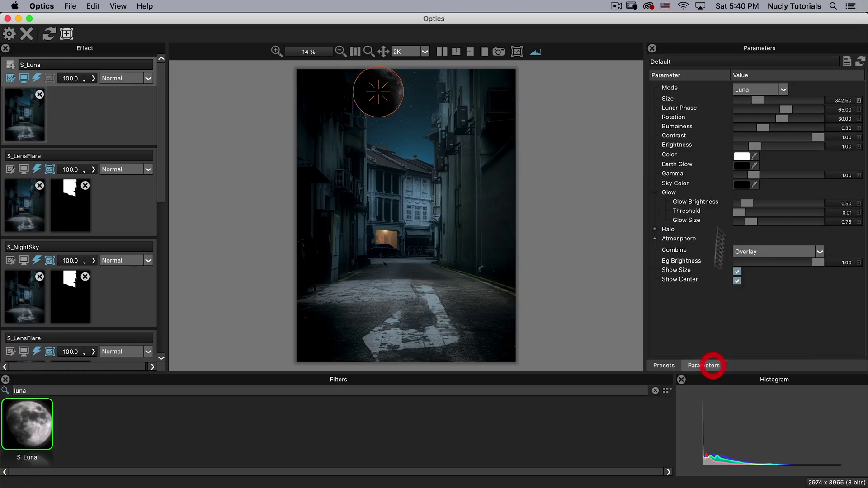
drag(786, 110, 798, 116)
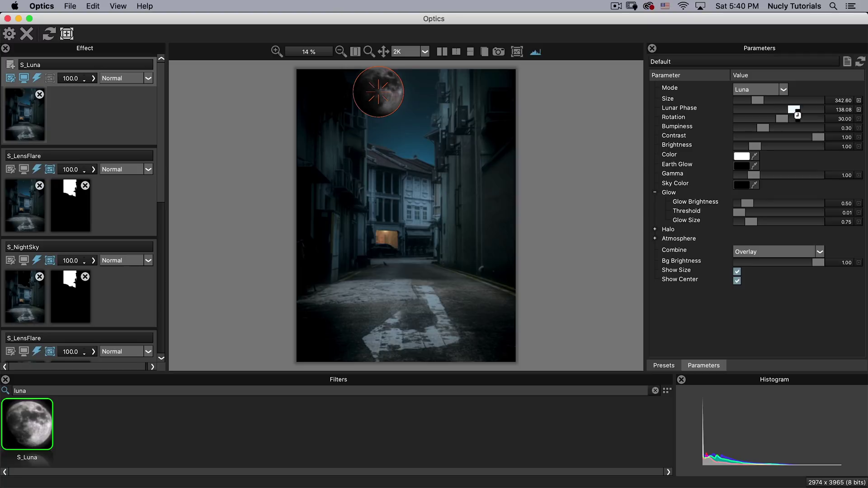
click(794, 110)
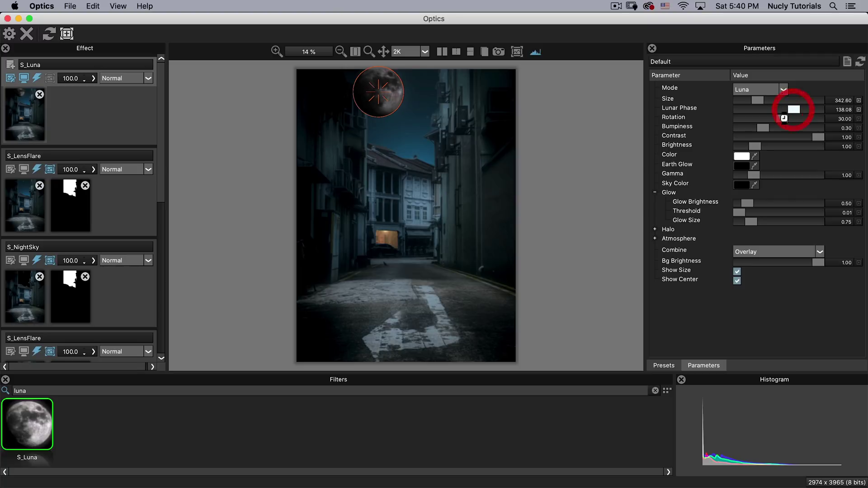
mouse_move(782, 118)
mouse_down()
mouse_move(781, 128)
mouse_move(768, 127)
mouse_up()
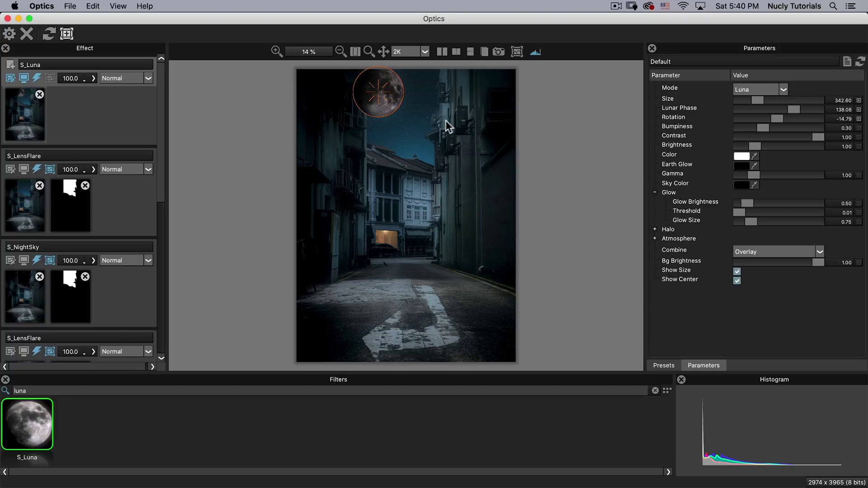
click(738, 272)
click(738, 281)
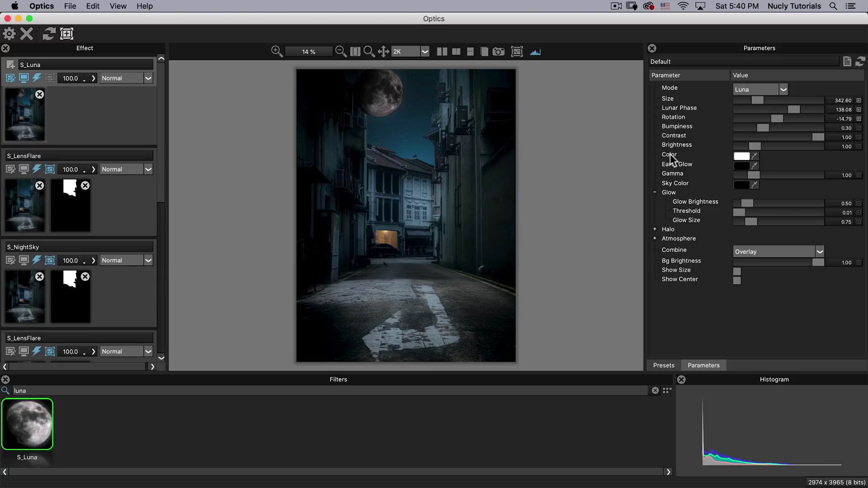
Tint the moon's Color light cyan and sample the dark blue of the sky for its Earth Glow
click(742, 156)
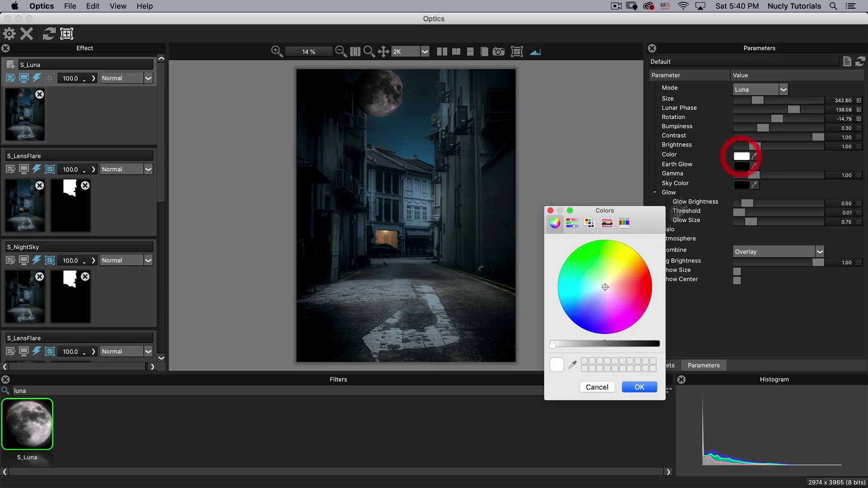
drag(603, 286, 594, 290)
click(639, 388)
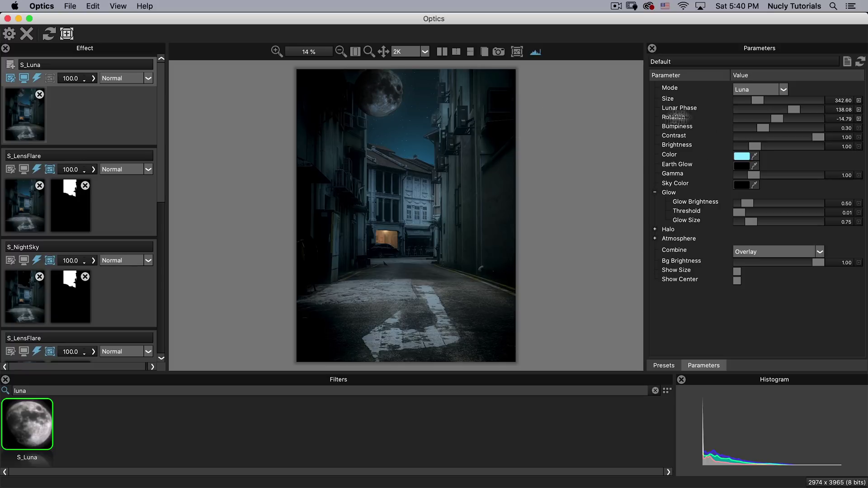
click(742, 165)
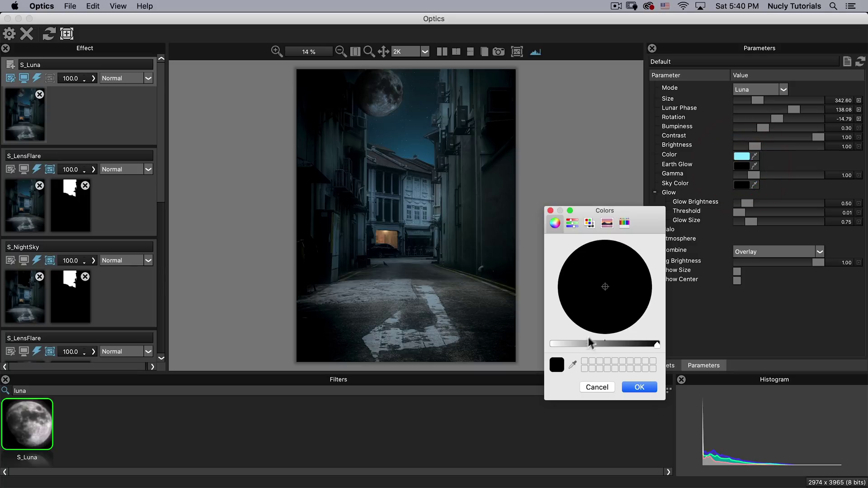
click(573, 366)
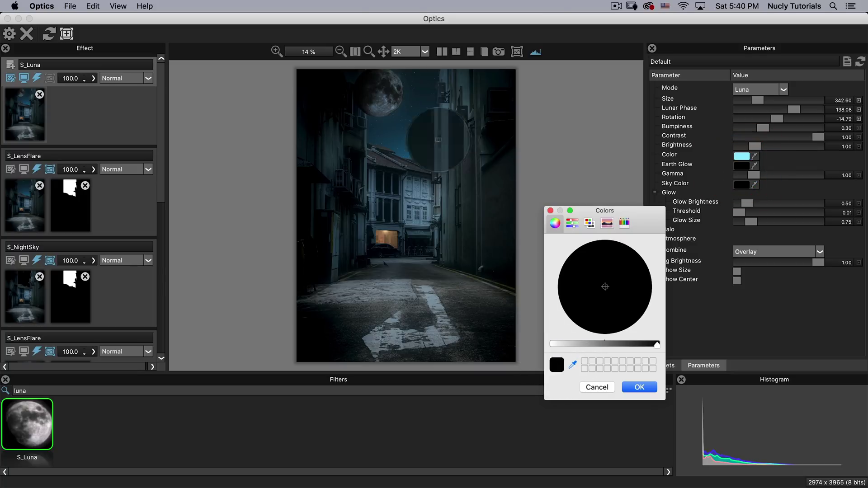
click(412, 131)
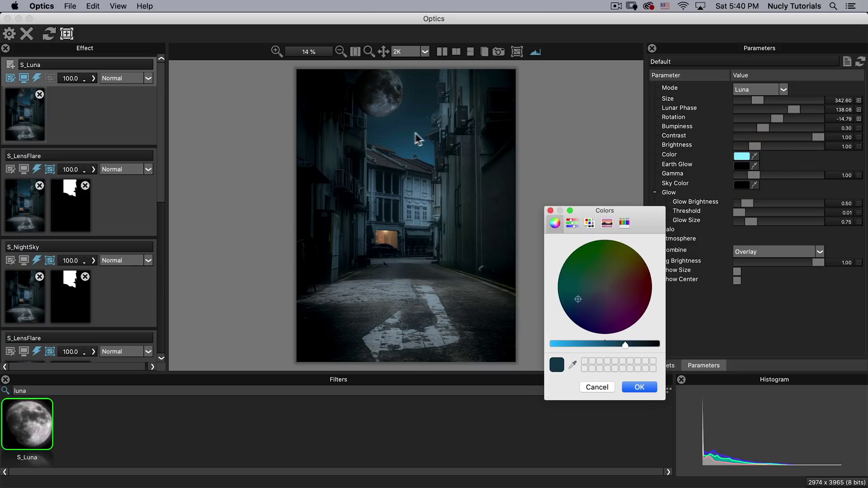
click(652, 387)
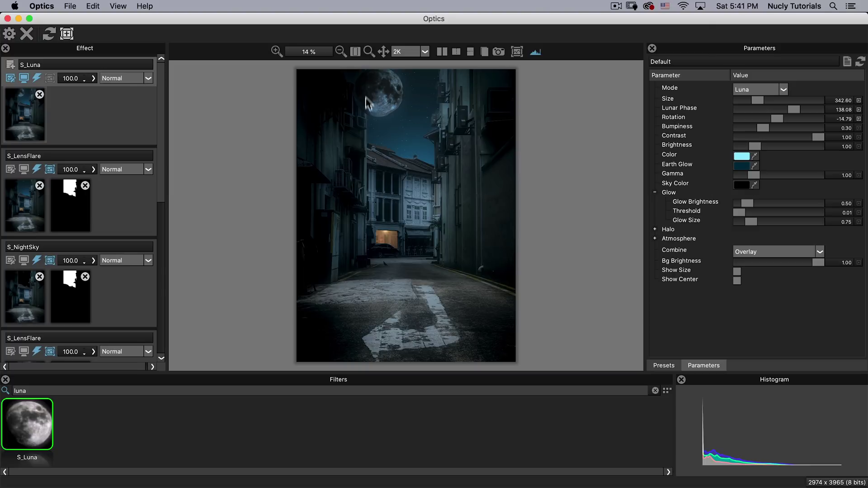
Copy the sky mask from the flare layer onto the moon layer and set the moon's Brightness to 1.78 and Contrast to 0.82
drag(76, 187, 72, 113)
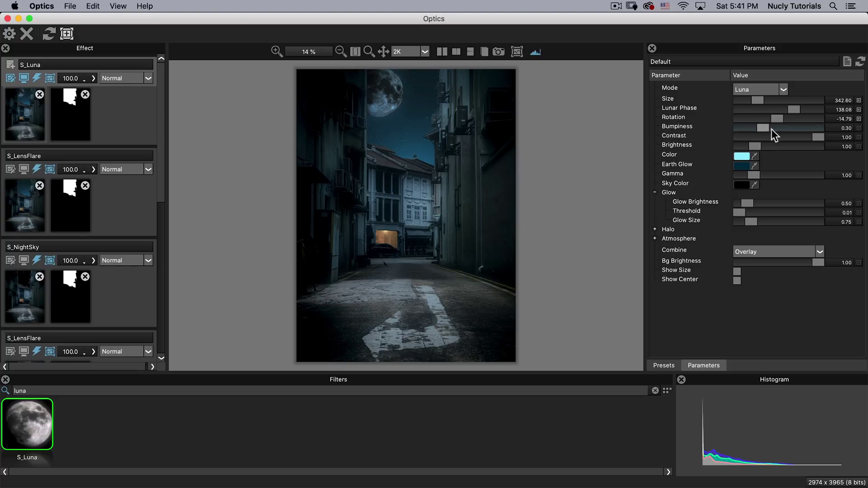
drag(756, 145, 766, 147)
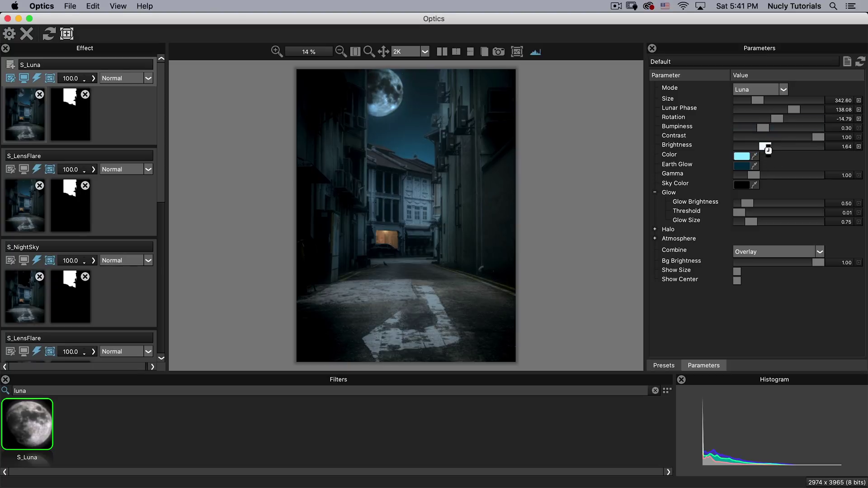
click(768, 147)
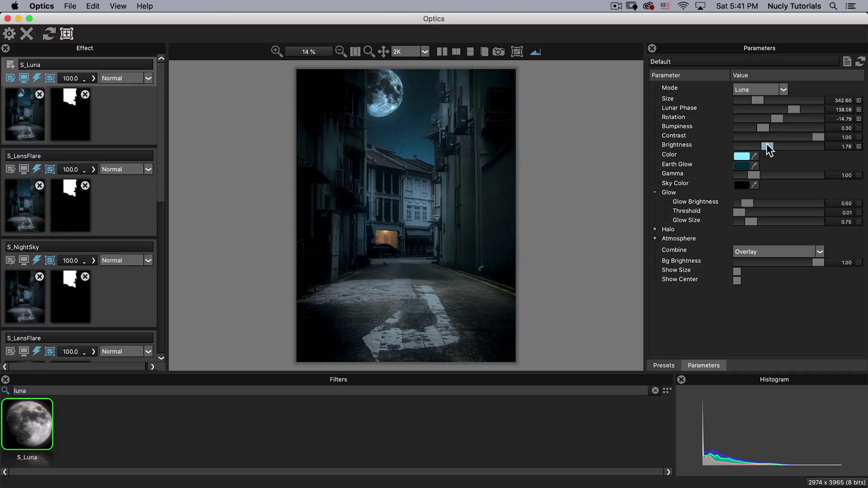
click(768, 147)
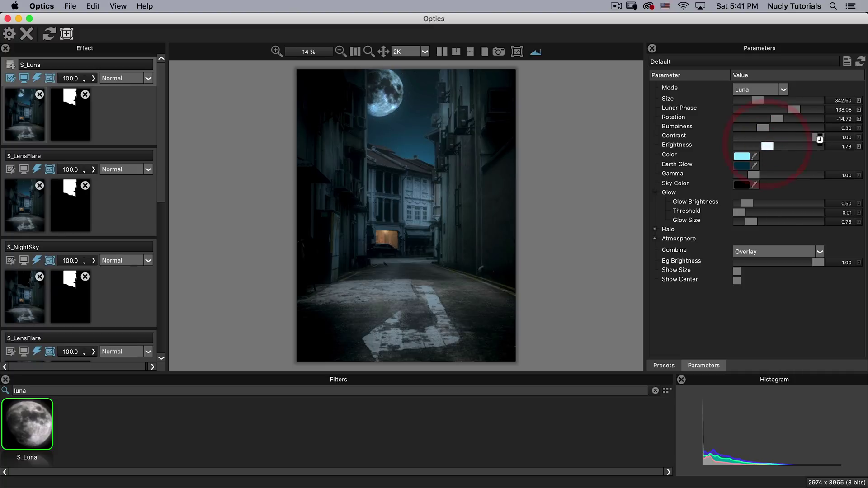
mouse_move(808, 142)
mouse_down()
mouse_move(797, 141)
mouse_move(807, 142)
mouse_up()
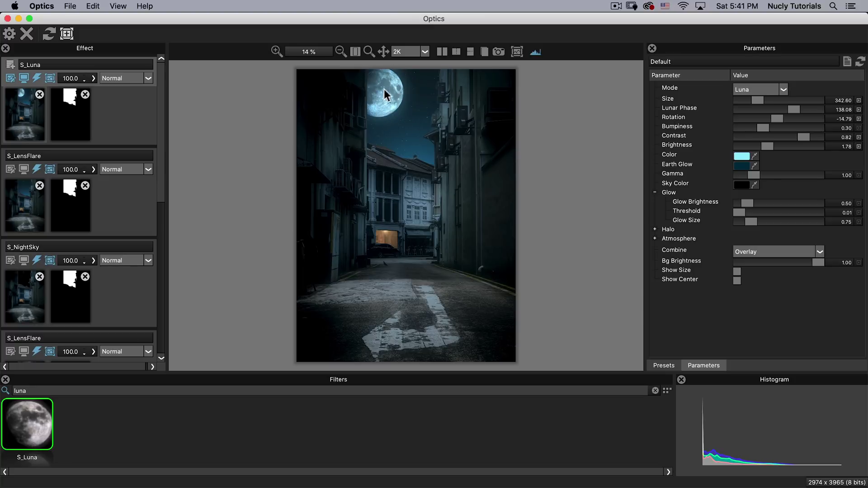
Show only the moon's center guide and shift the moon slightly up and to the right in the sky
click(737, 272)
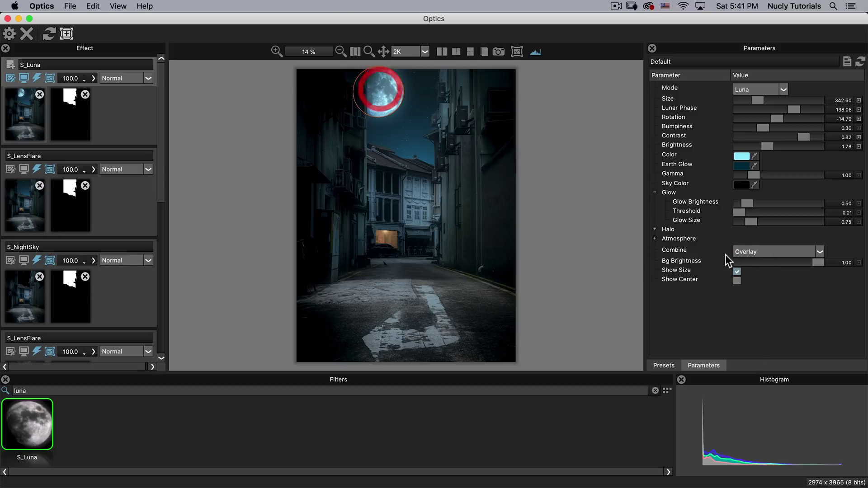
click(737, 281)
click(737, 271)
drag(377, 92, 382, 90)
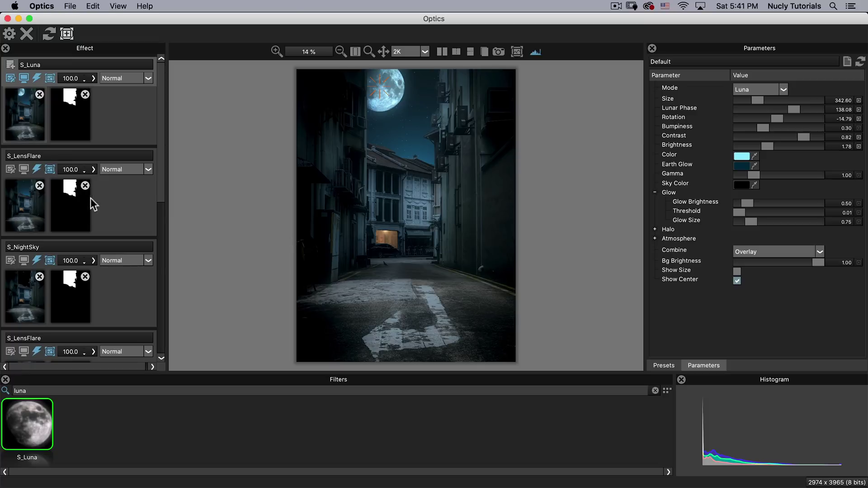
Duplicate the doorway's masked S_LensFlare layer and move the copy to the top of the layer stack, above S_Luna
drag(161, 181, 160, 270)
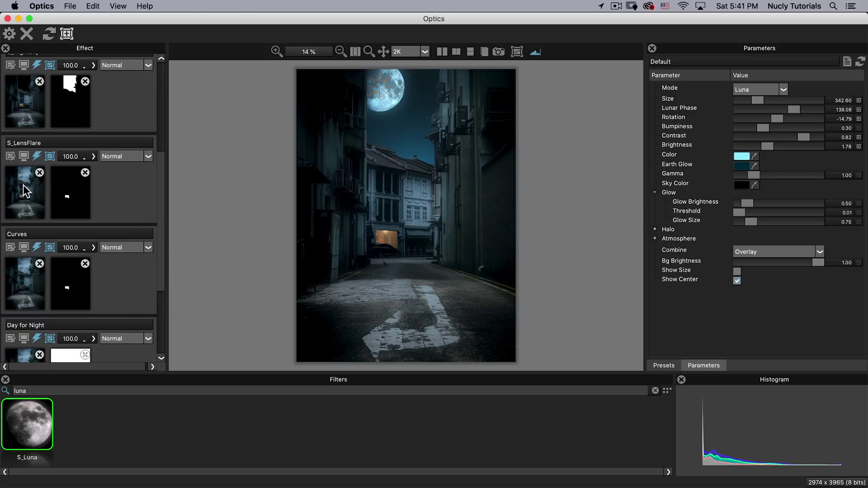
right_click(133, 172)
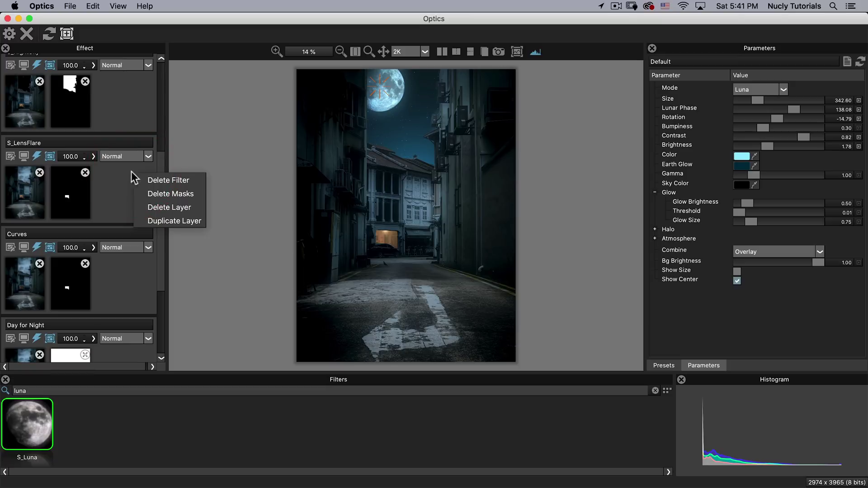
click(161, 220)
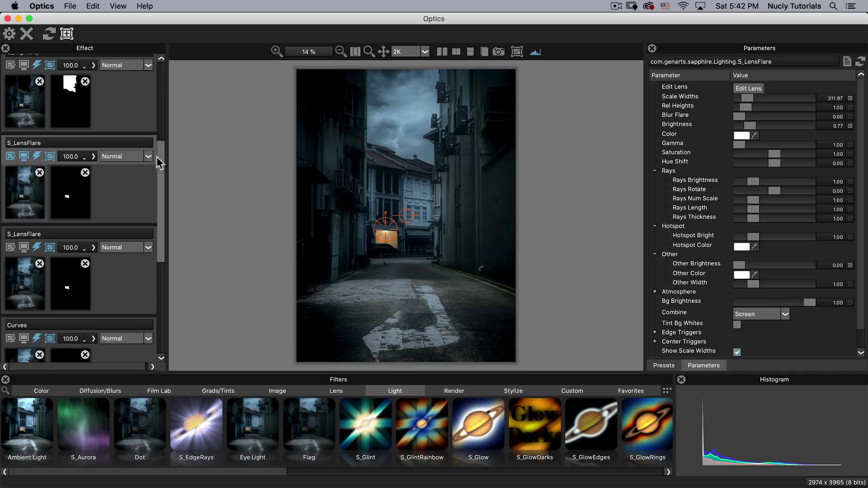
drag(154, 151, 146, 47)
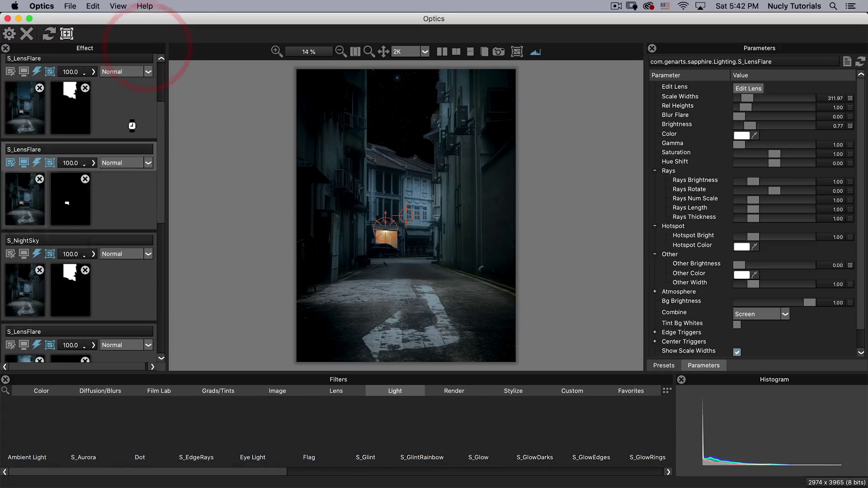
drag(154, 180, 158, 41)
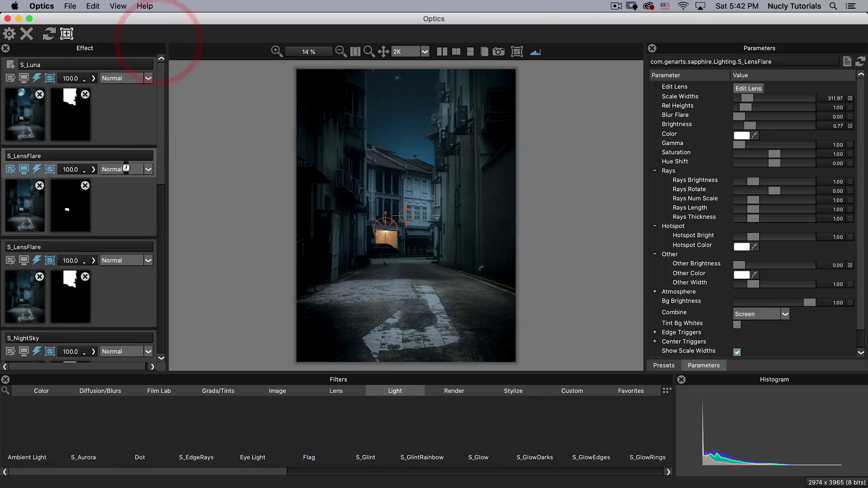
drag(141, 148, 156, 57)
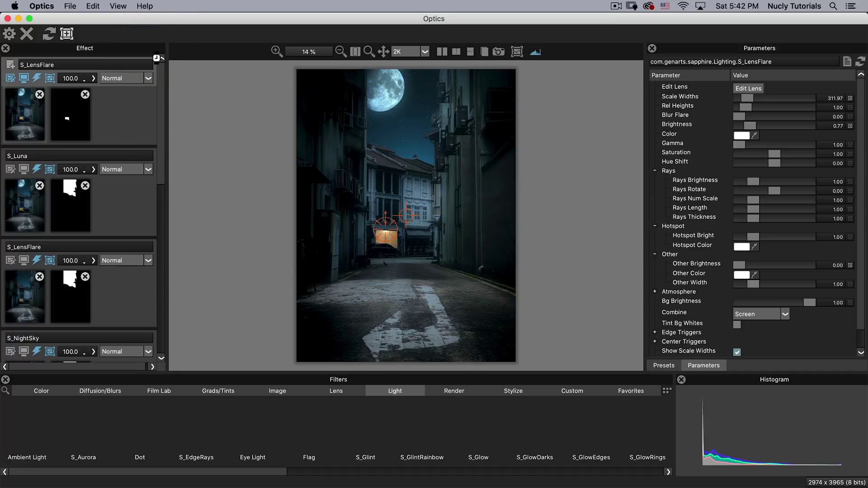
Turn off the mask of the topmost S_LensFlare layer so its glow spreads beyond the doorway
click(72, 120)
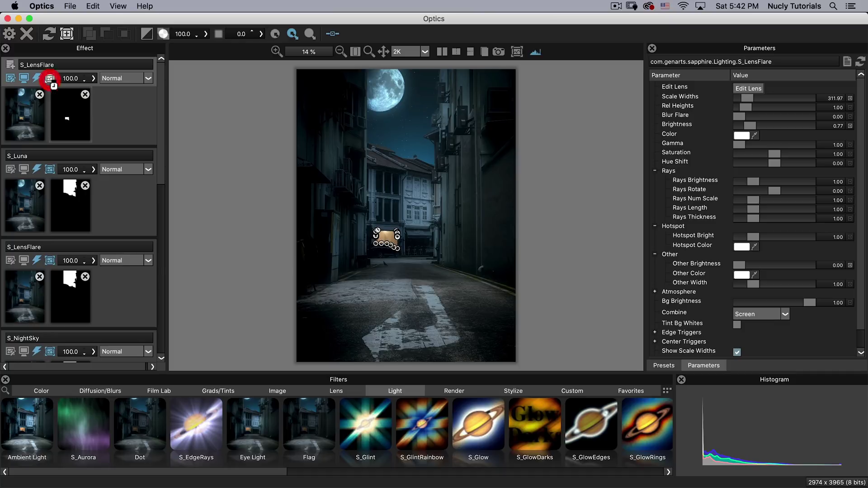
click(42, 103)
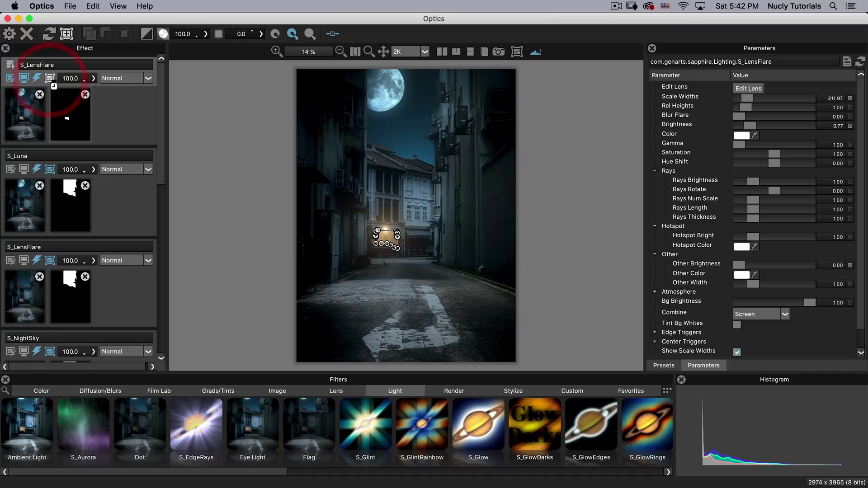
click(34, 108)
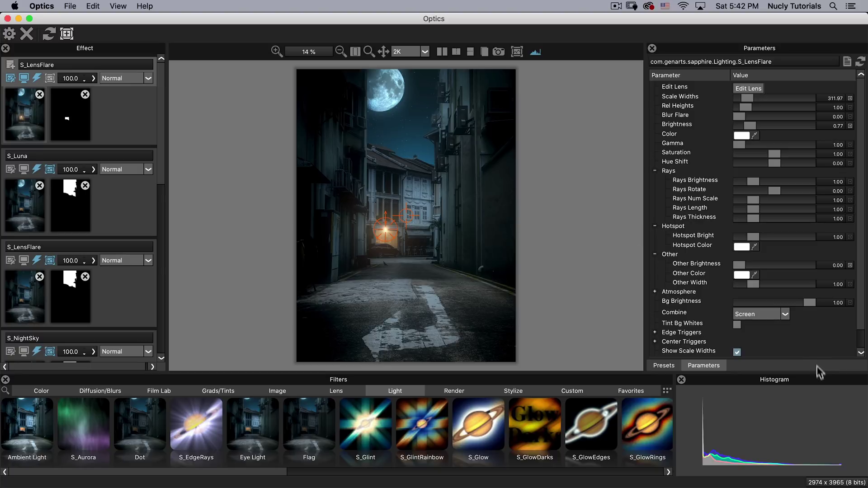
Hide the scale widths, hotspot and pivot guides of the topmost lens flare
click(860, 353)
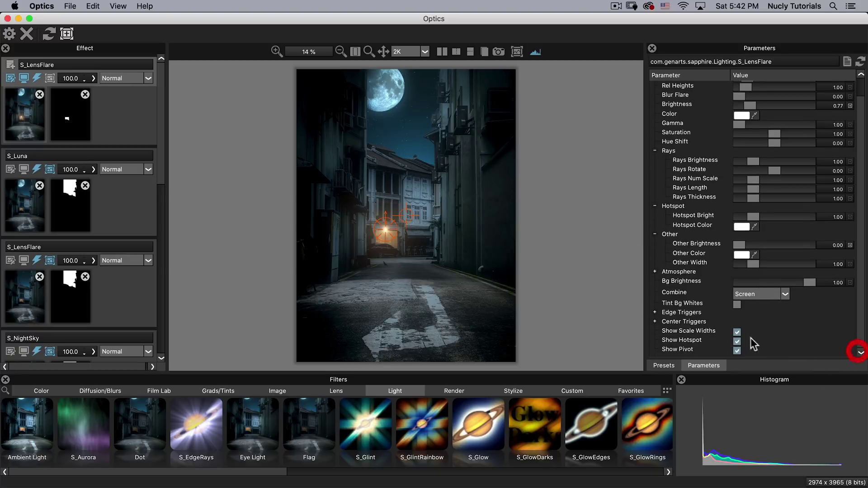
click(737, 333)
click(737, 342)
click(737, 351)
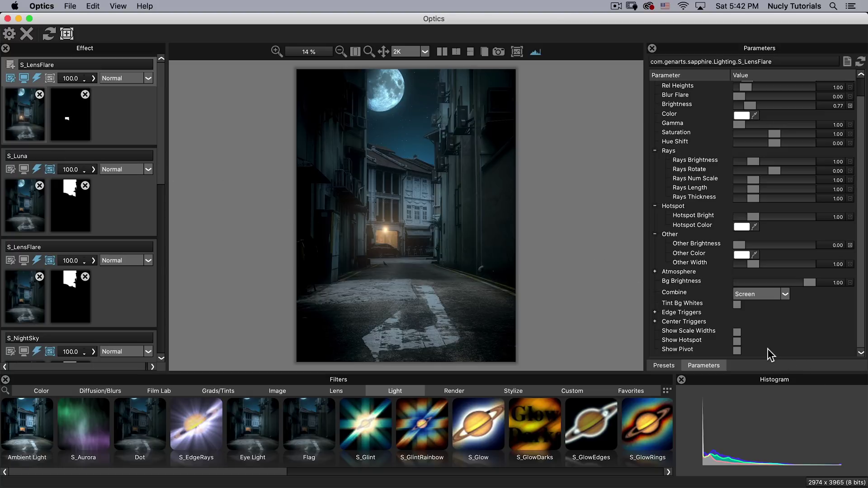
click(738, 350)
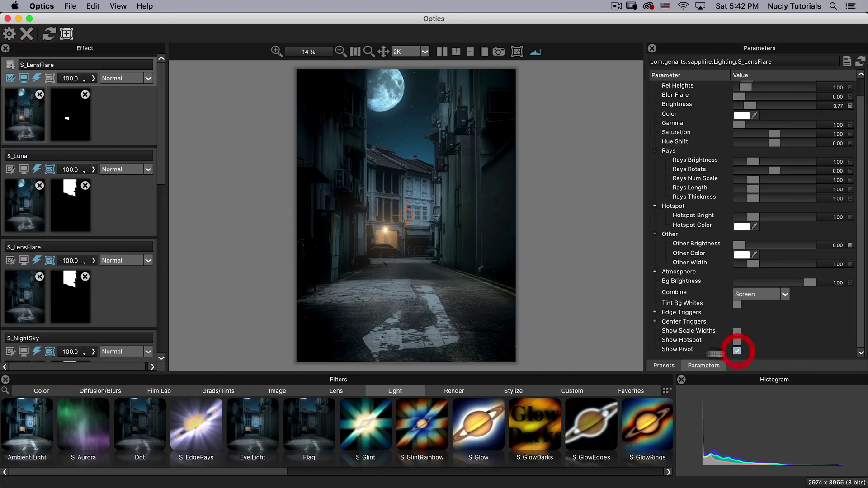
click(738, 350)
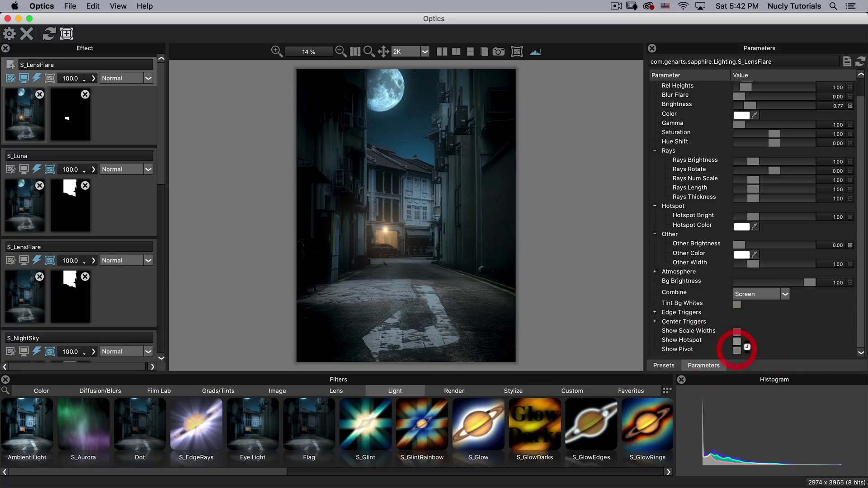
Show only the hotspot guide and fine-tune the topmost flare's position at the upper edge of the lit doorway
click(738, 341)
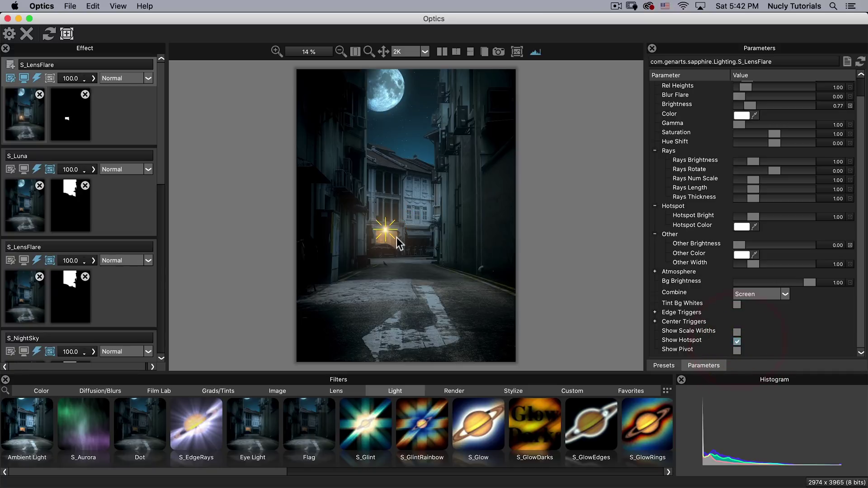
drag(395, 231, 394, 235)
key(super+equal)
key(super+equal)
key(super+equal)
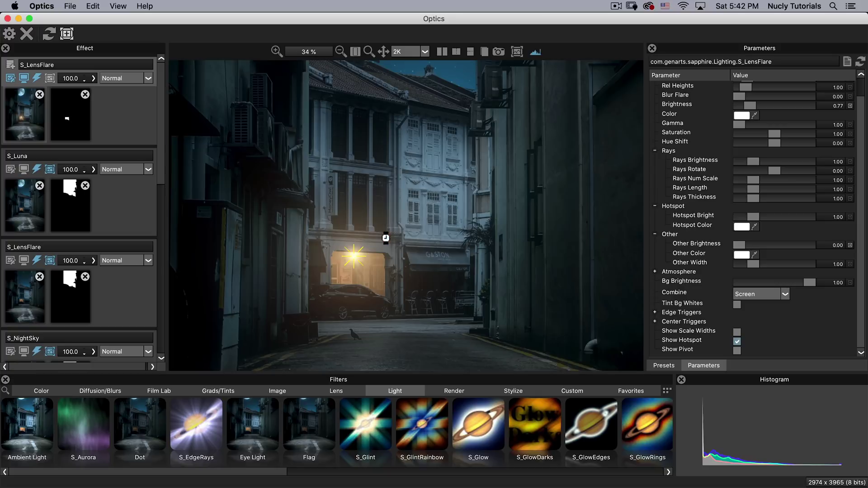
key(super+equal)
key(super+equal)
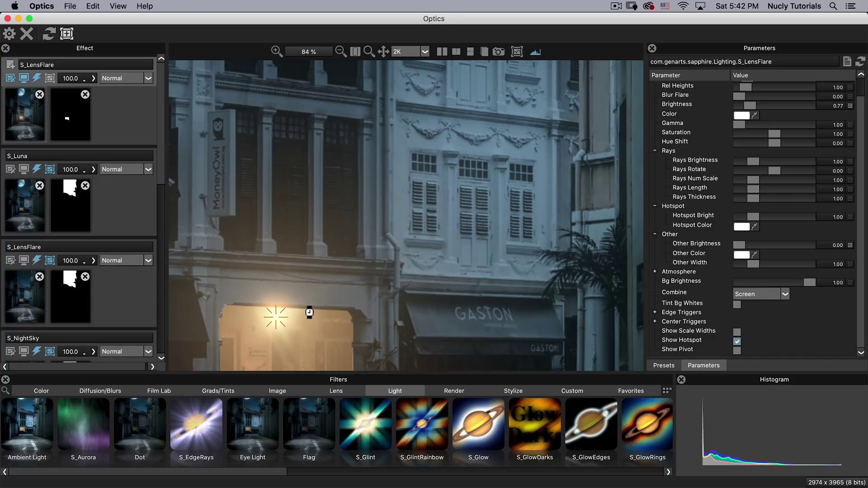
drag(308, 312, 493, 178)
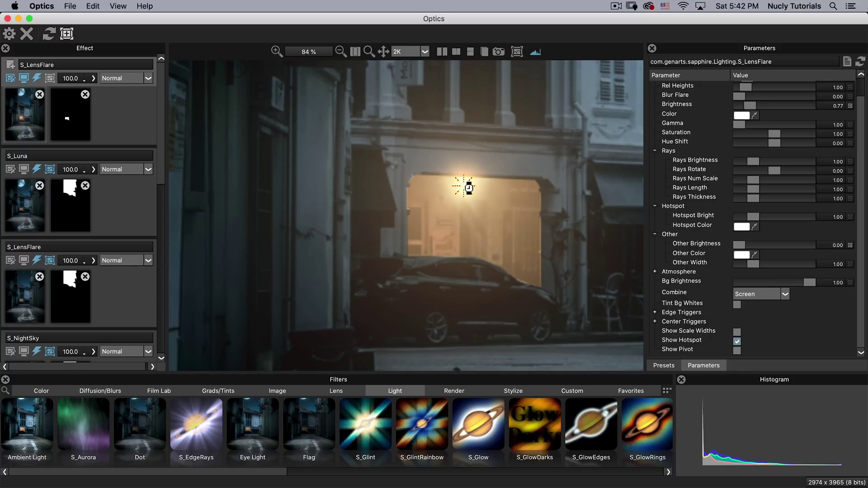
drag(463, 186, 470, 199)
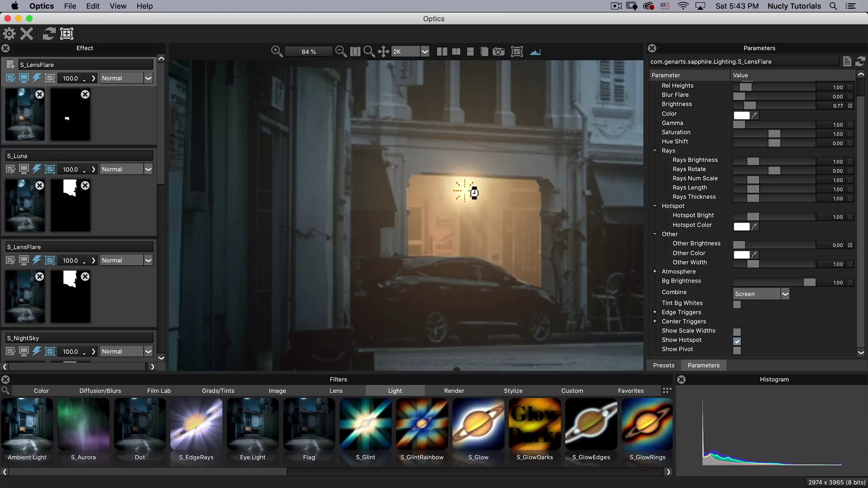
drag(474, 193, 474, 192)
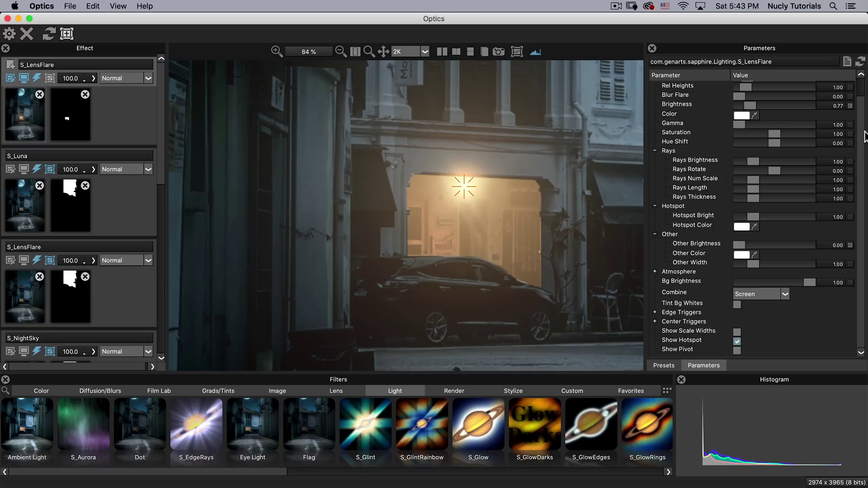
Set the flare's Scale Widths to 436.58, Rel Heights to 1.39 and Brightness to 0.65, and fit the whole image in view
scroll(741, 235, up, 2)
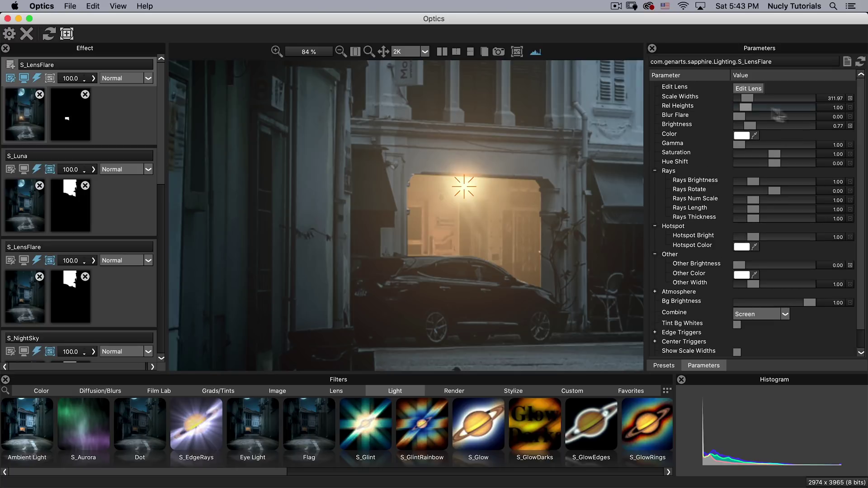
mouse_move(749, 97)
mouse_down()
mouse_move(747, 110)
mouse_move(759, 111)
mouse_move(750, 112)
mouse_move(750, 96)
mouse_up()
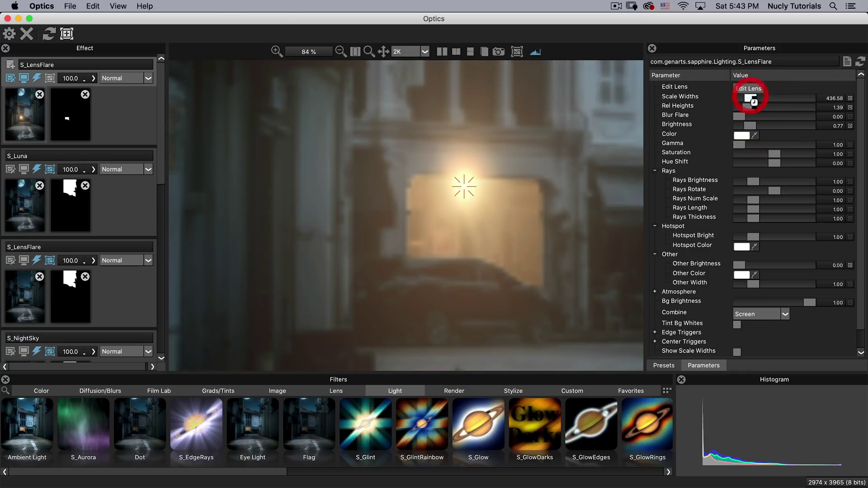
drag(751, 125, 749, 128)
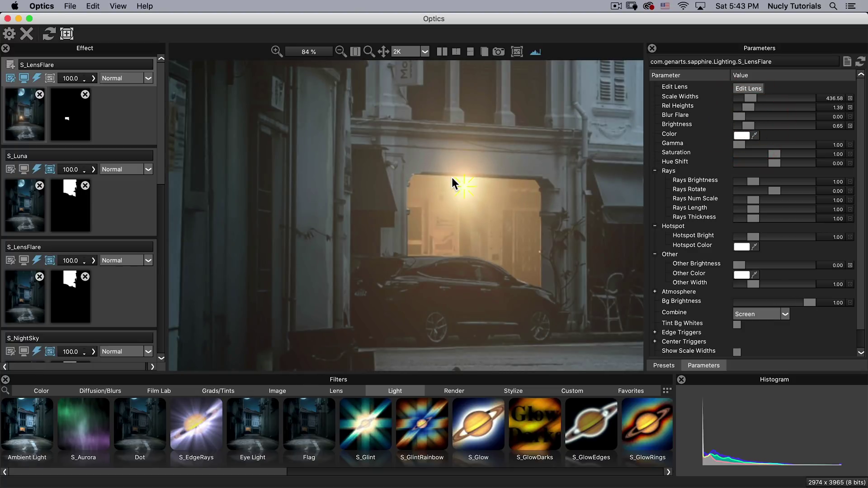
click(355, 53)
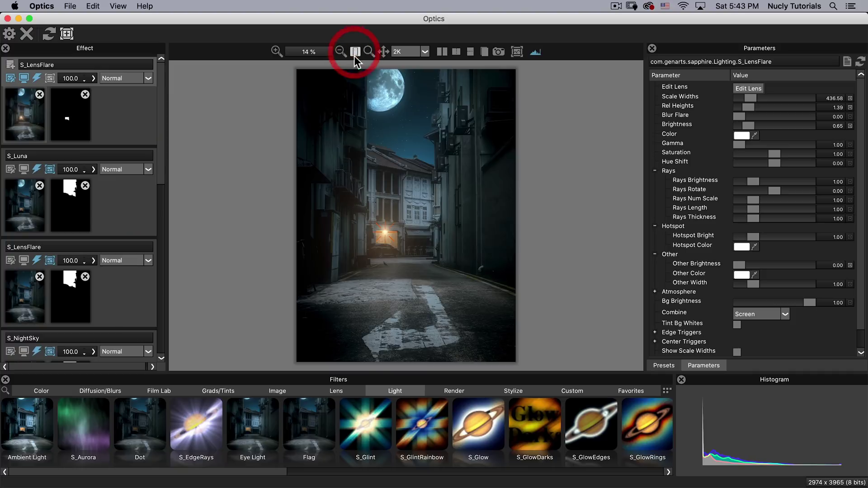
click(549, 168)
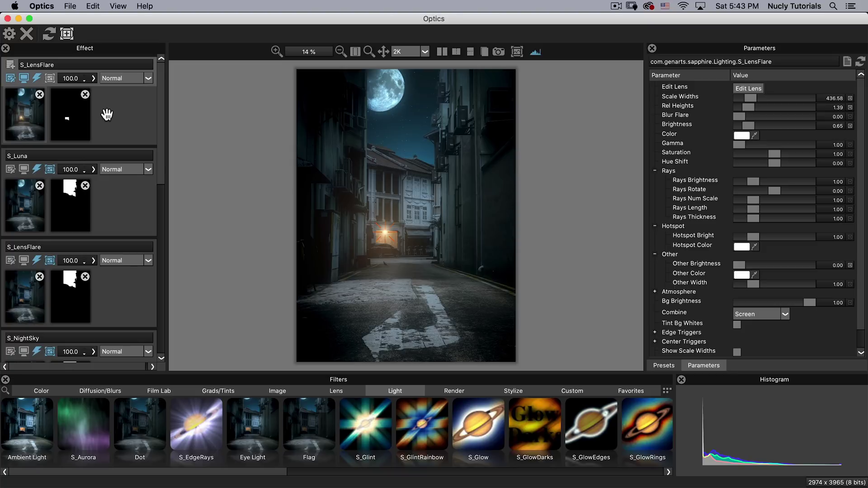
Add a new layer on top of the stack and apply the Film Lab's Film Stocks filter to it
click(10, 65)
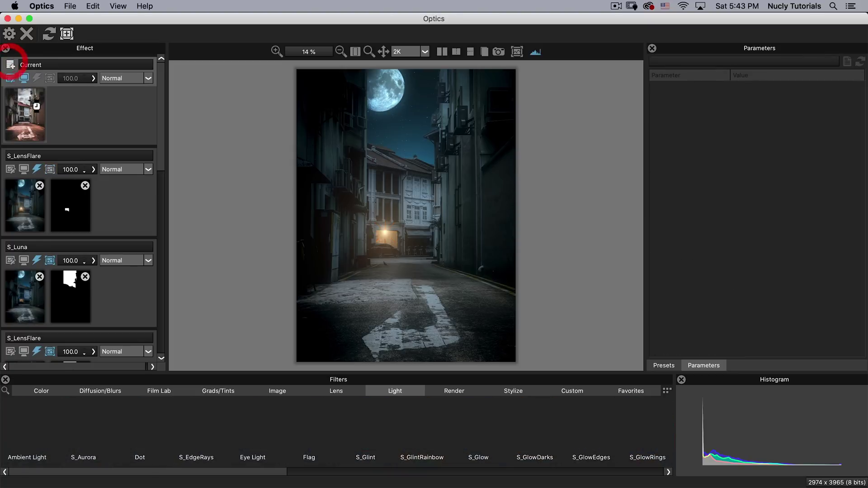
click(151, 391)
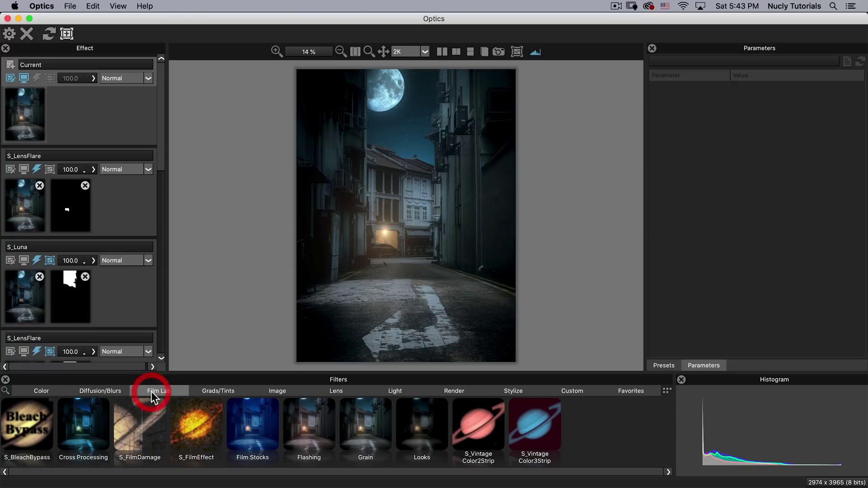
click(245, 417)
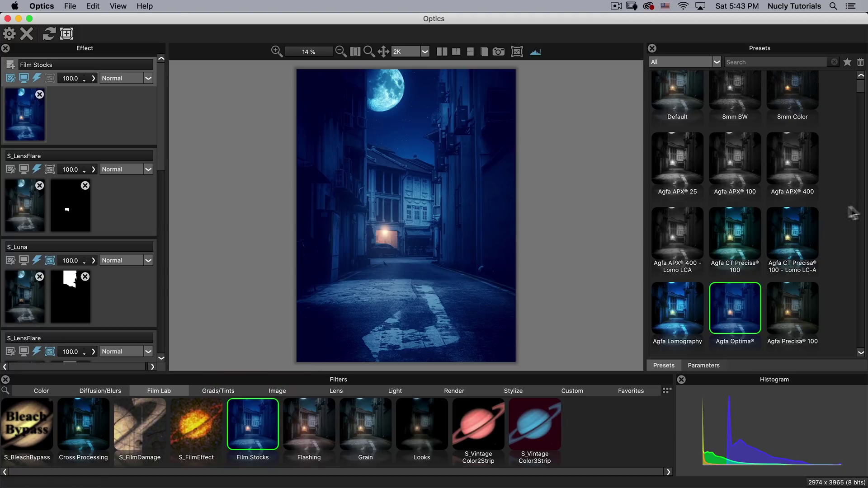
Try the Agfa RSX II 100 Lo-Fi preset on the Film Stocks layer
drag(861, 87, 862, 95)
scroll(862, 92, down, 2)
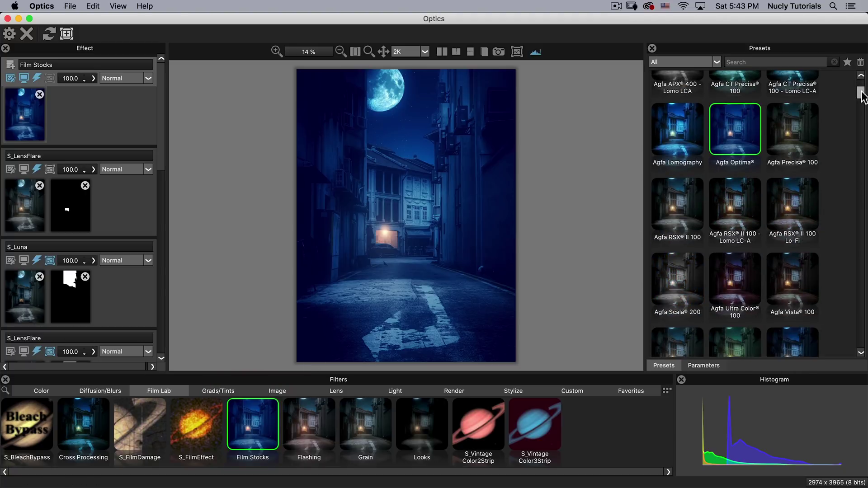
click(793, 201)
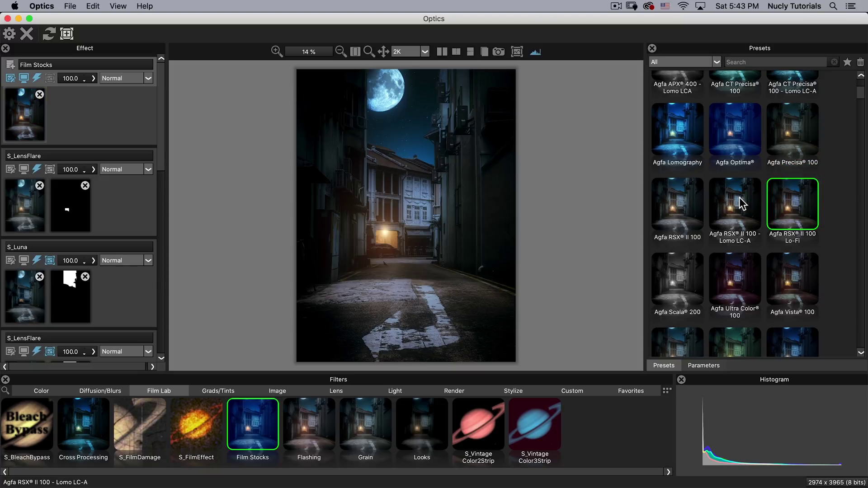
Apply the Agfacolor XT100 16mm preset to the Film Stocks layer
scroll(862, 97, down, 5)
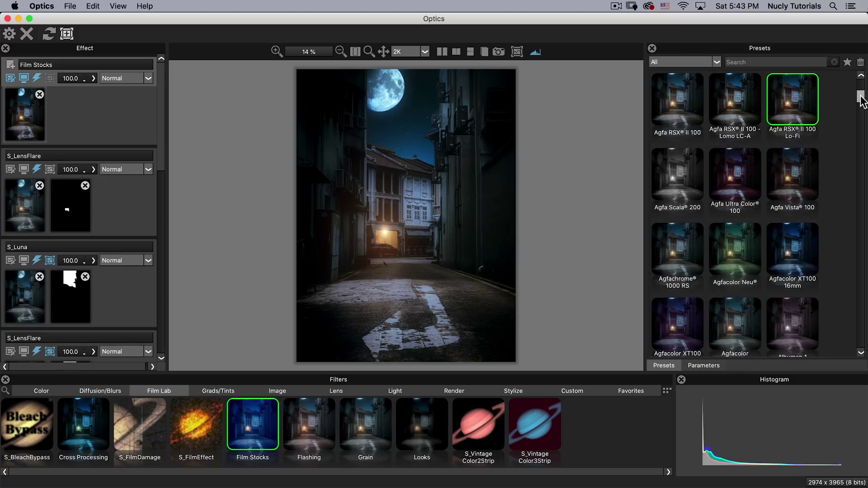
click(791, 248)
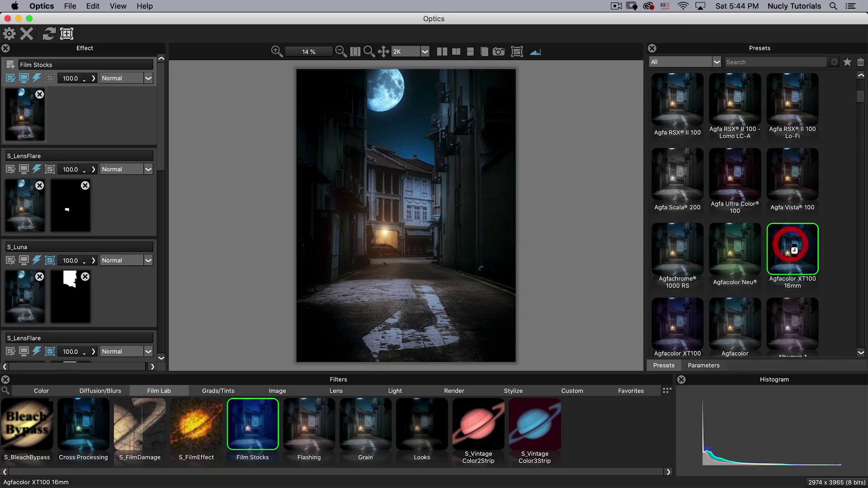
scroll(862, 100, down, 3)
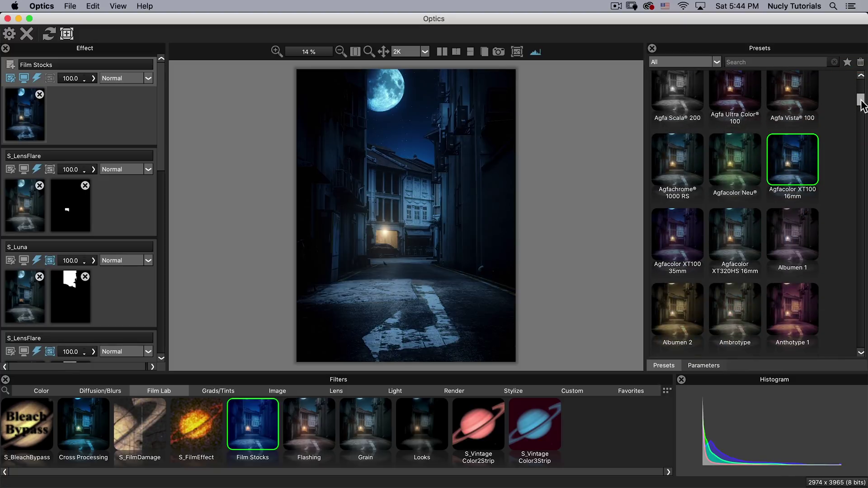
scroll(861, 105, down, 2)
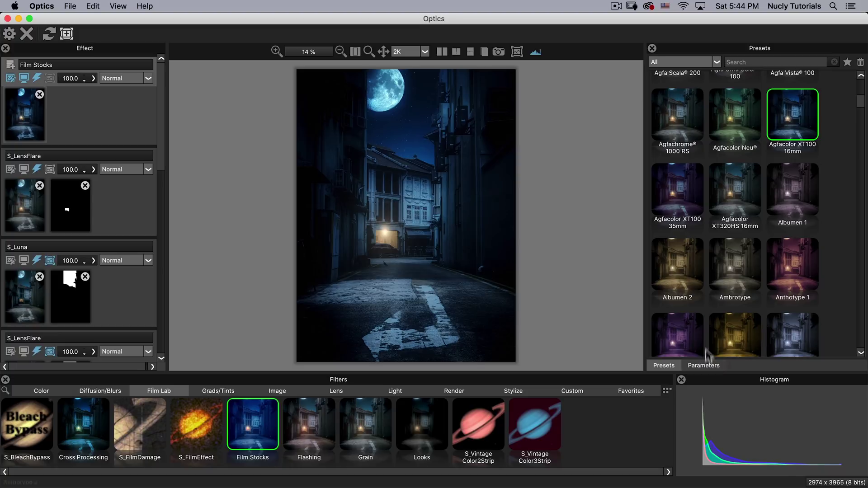
Adjust the Red, Green and Blue Gamma of the Film Stocks color correction to tone down the blue cast
click(697, 369)
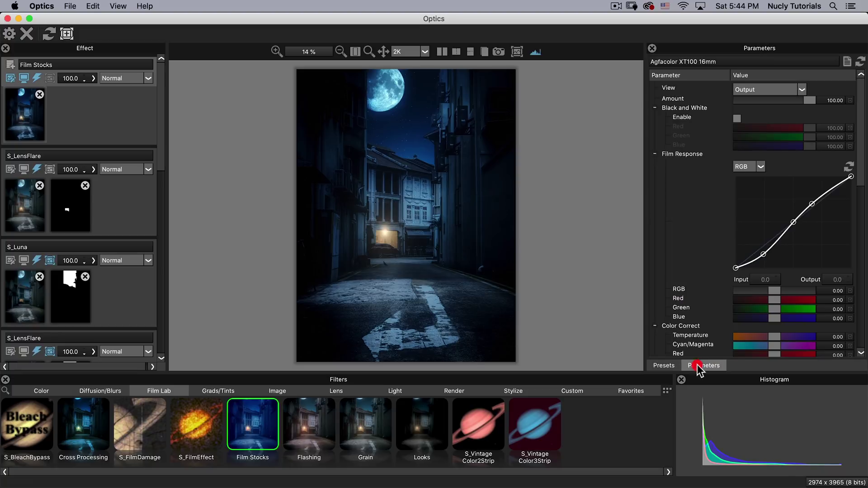
drag(862, 130, 859, 165)
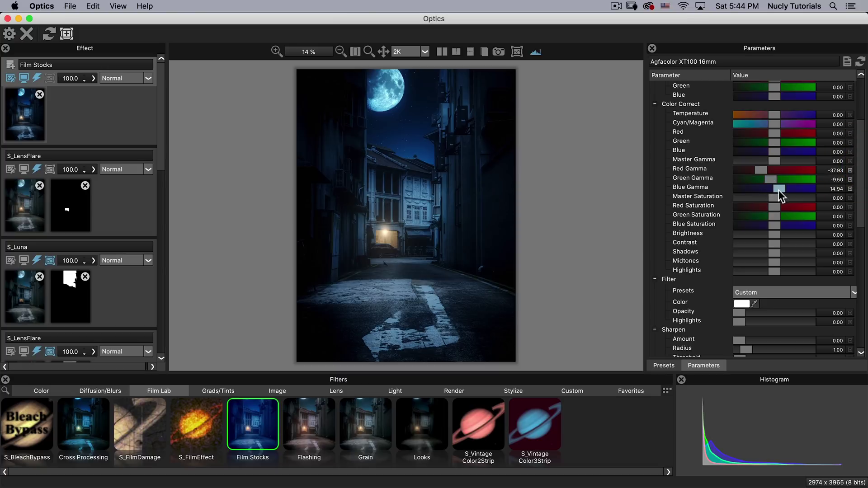
drag(763, 170, 768, 175)
drag(769, 177, 778, 186)
click(777, 189)
drag(863, 159, 866, 93)
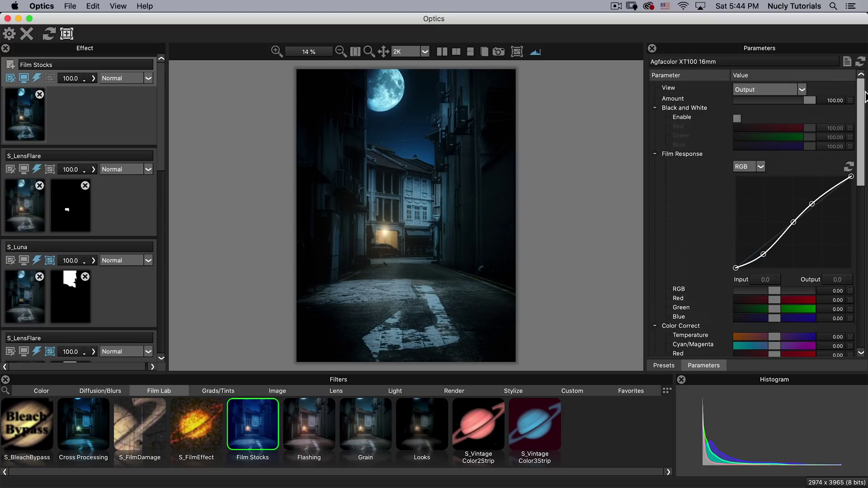
click(867, 93)
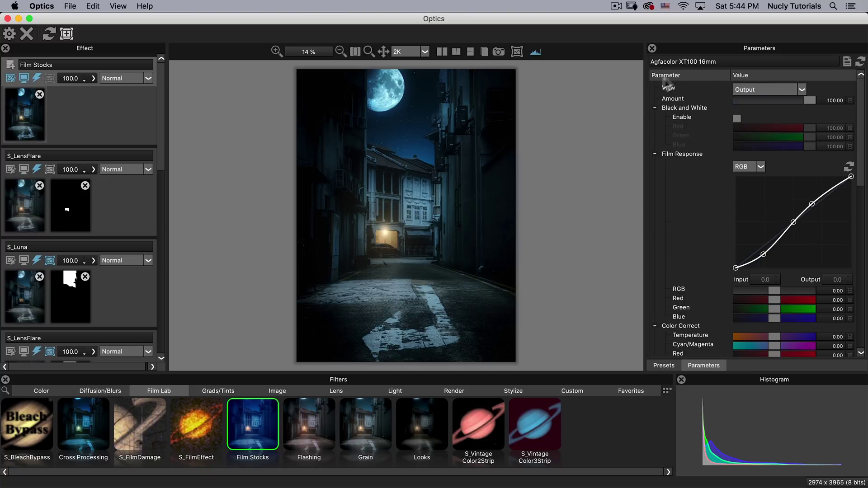
Try the Film Stocks filter with its Amount reduced to 40, and return the Amount to 100
drag(808, 100, 777, 101)
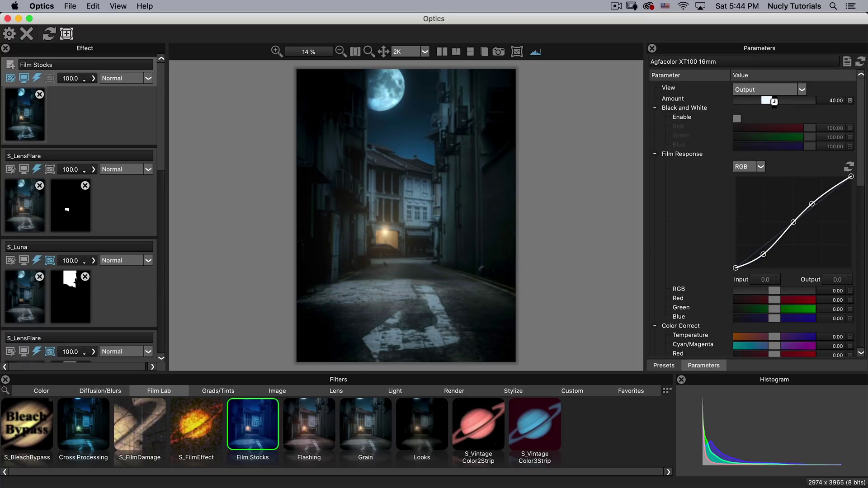
drag(772, 102, 766, 94)
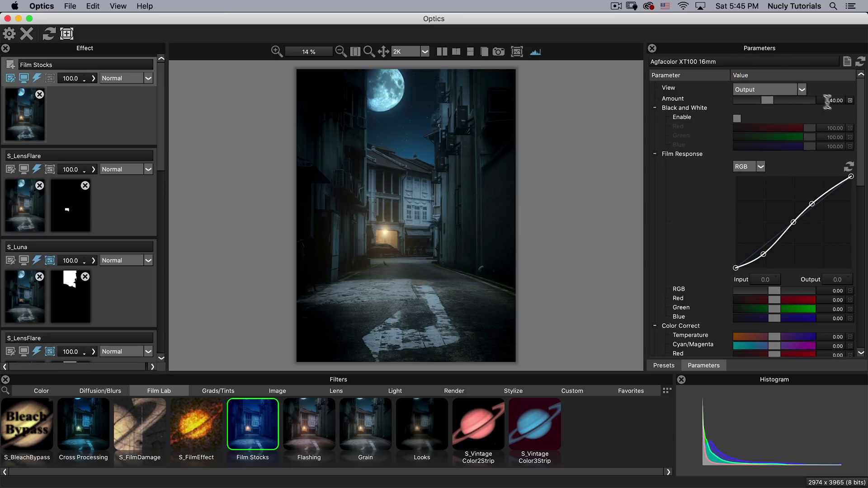
click(829, 99)
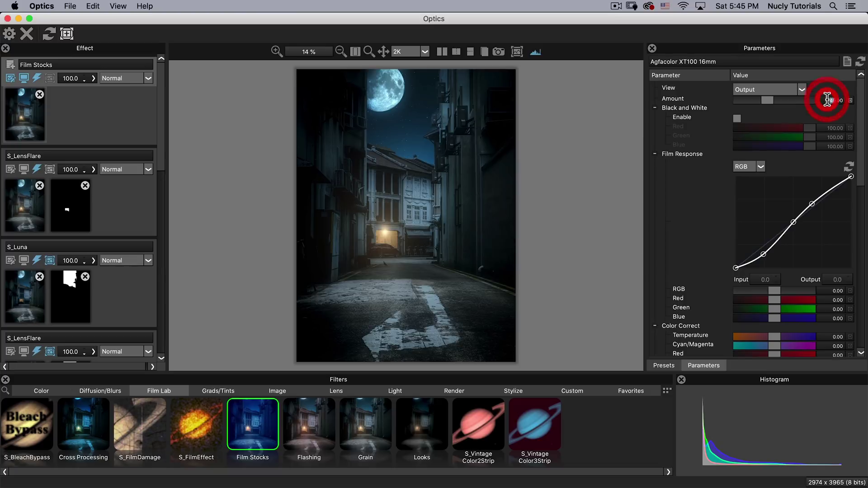
text(100)
key(Return)
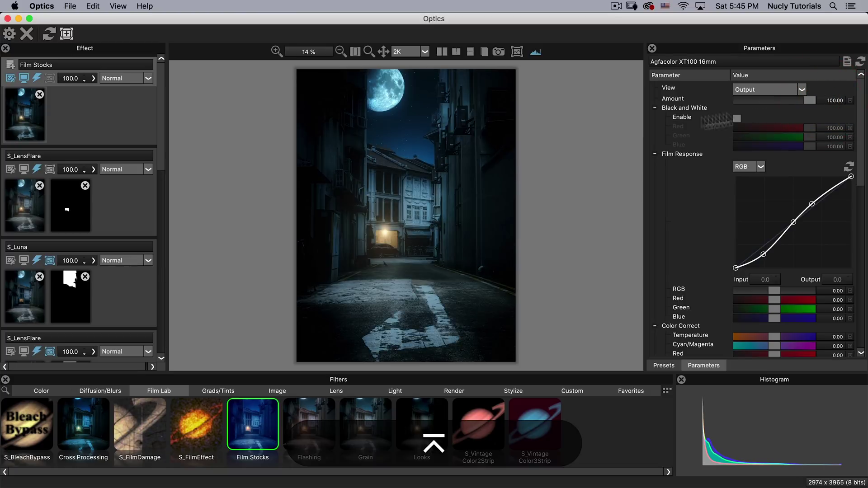
Set the opacity of the Film Stocks layer to 40
click(71, 78)
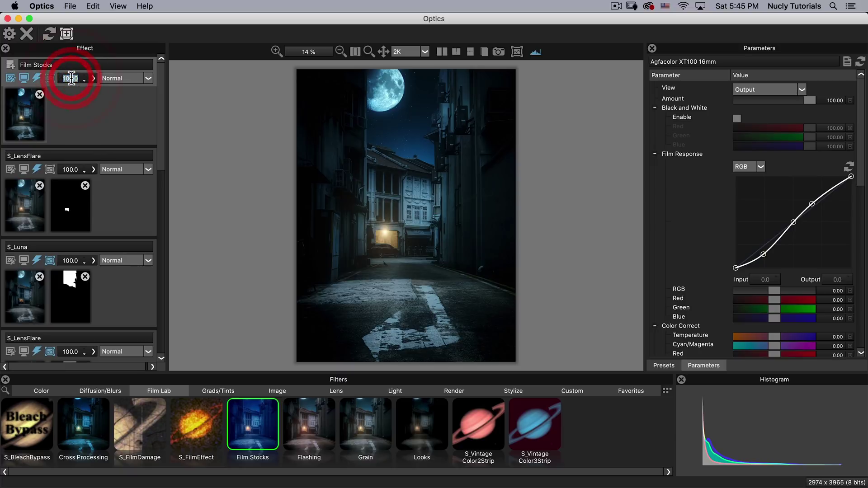
text(40)
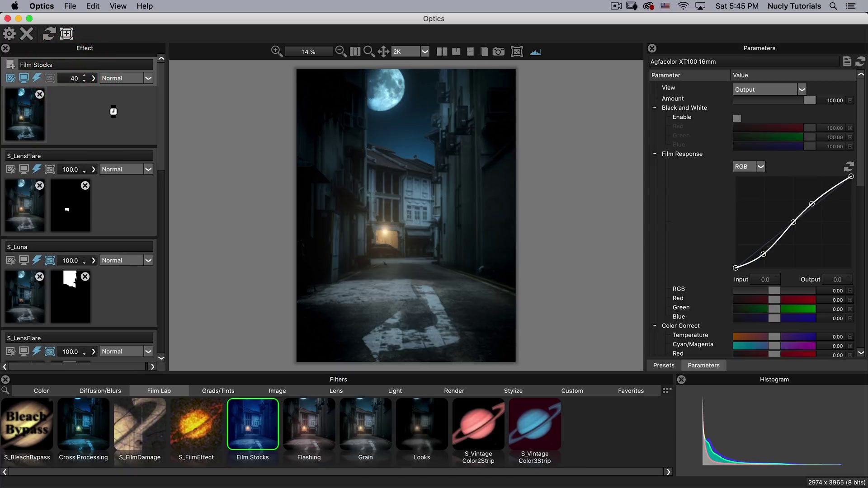
click(113, 109)
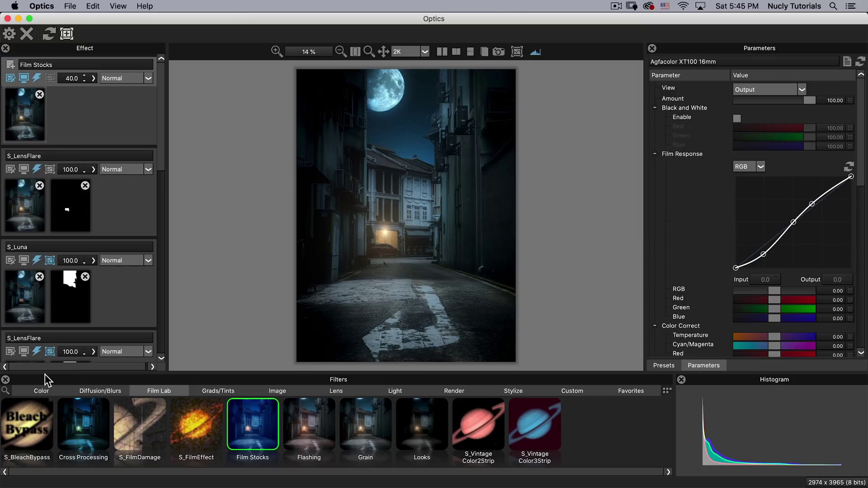
Add a new top layer with the Sharpen filter and apply the finished effect to the image in Photoshop
click(10, 64)
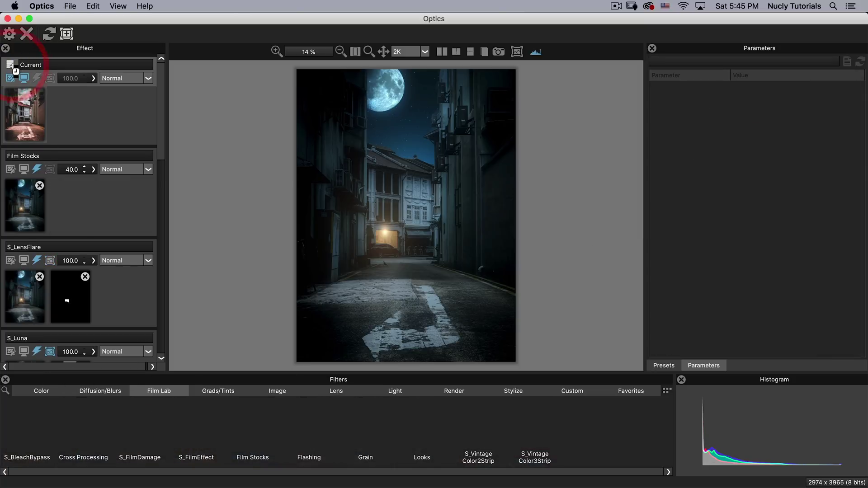
click(6, 390)
text(s)
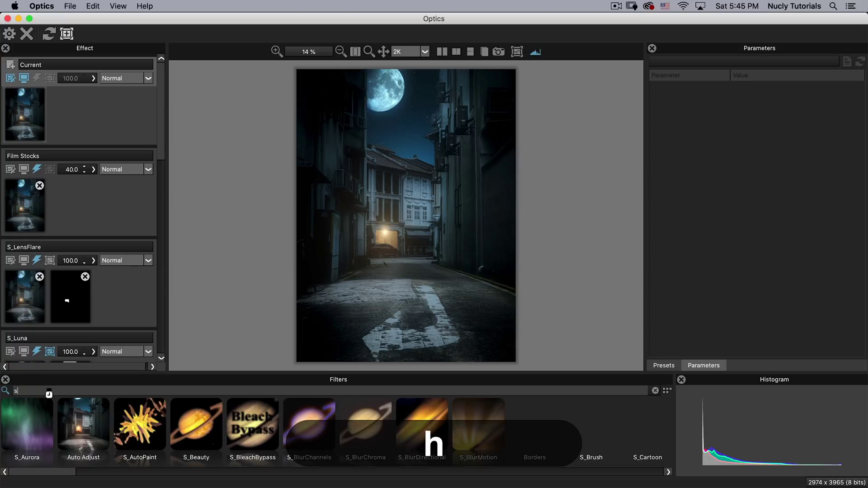
text(harp)
click(27, 425)
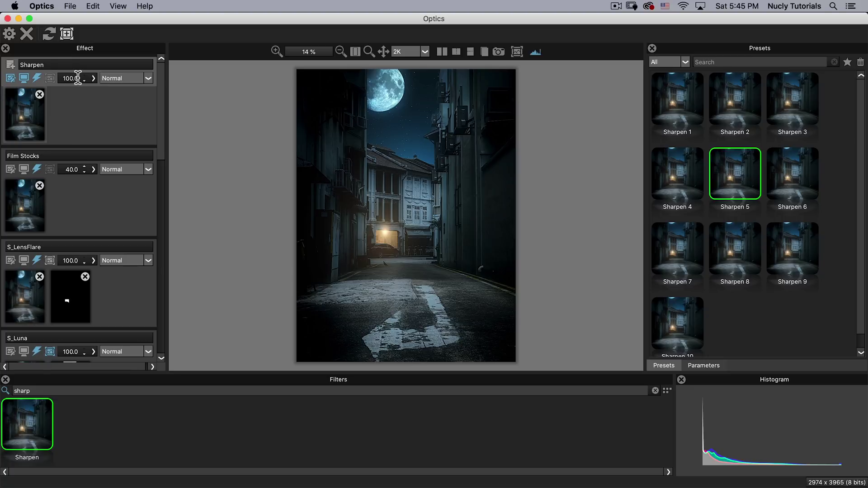
click(10, 35)
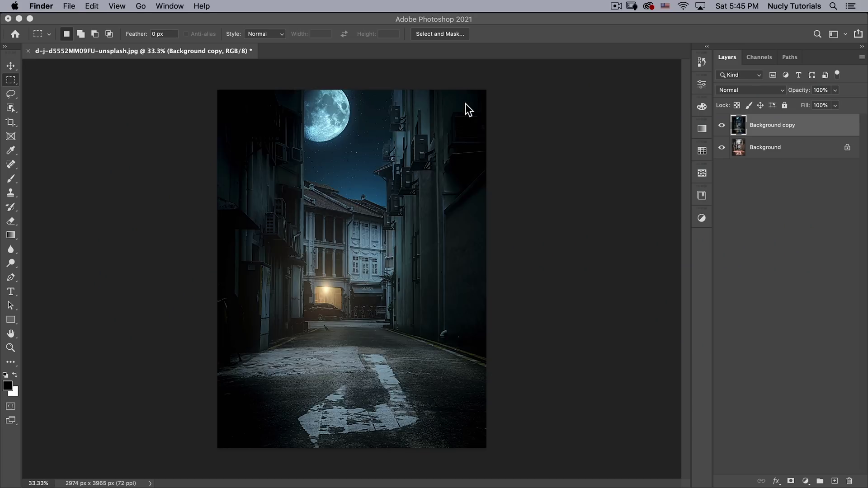
Toggle the visibility of the Background copy layer to compare the night scene with the original photo
click(722, 127)
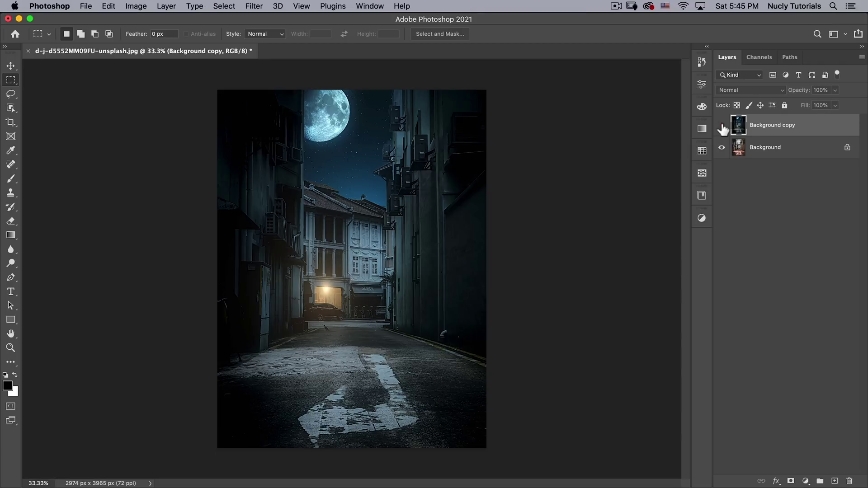
click(722, 127)
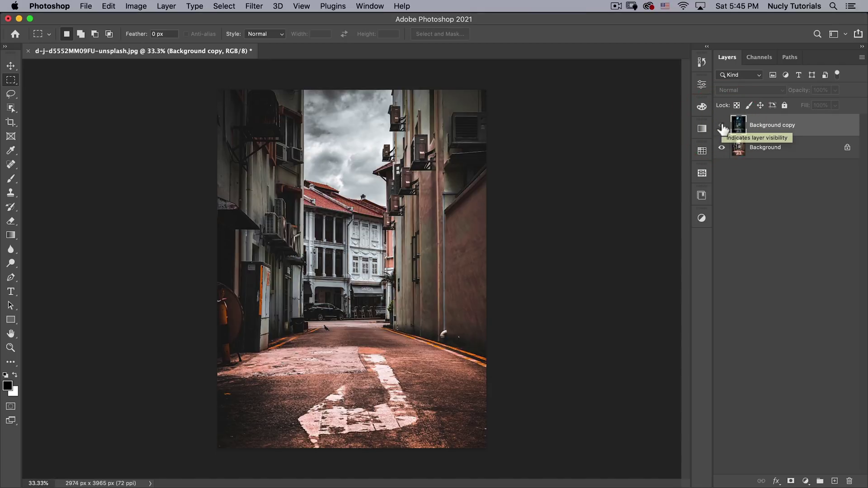
click(723, 126)
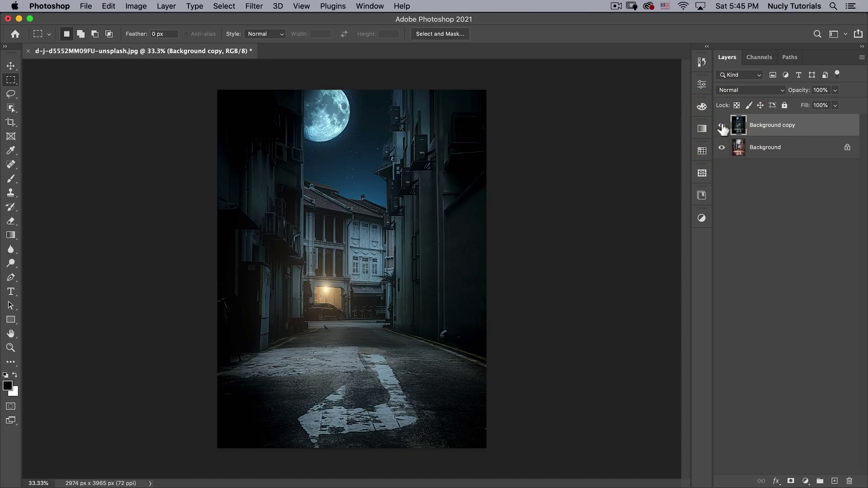
click(722, 126)
click(722, 127)
click(722, 127)
click(722, 127)
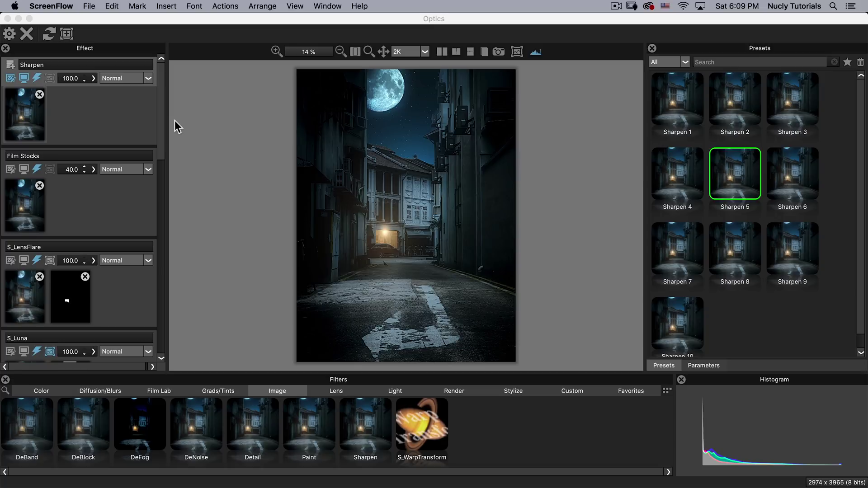
Save the complete effect stack in Optics as the setup file daytonight.optics
drag(160, 126, 173, 82)
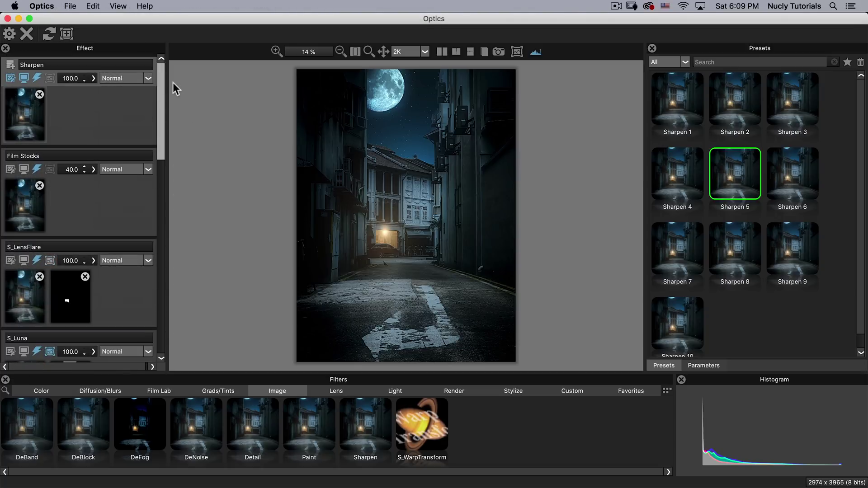
click(70, 6)
click(71, 29)
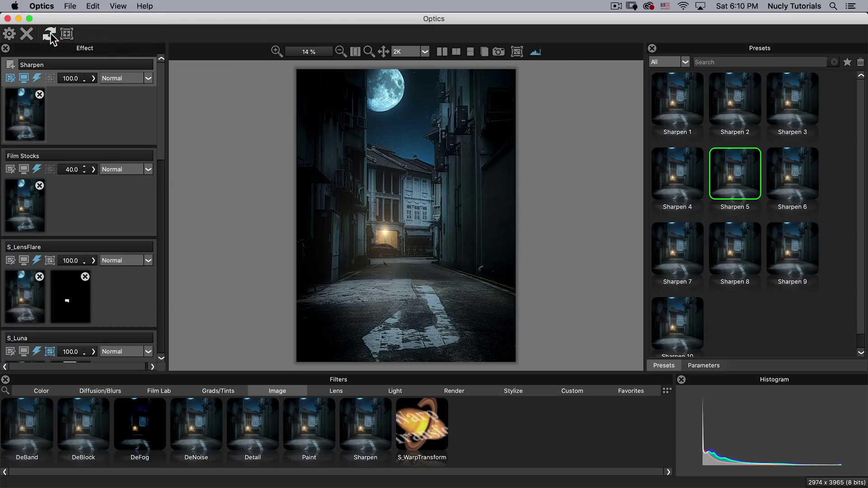
Reset all effects to the original photo and load the daytonight.optics setup from the 00_Day to Night folder
click(50, 35)
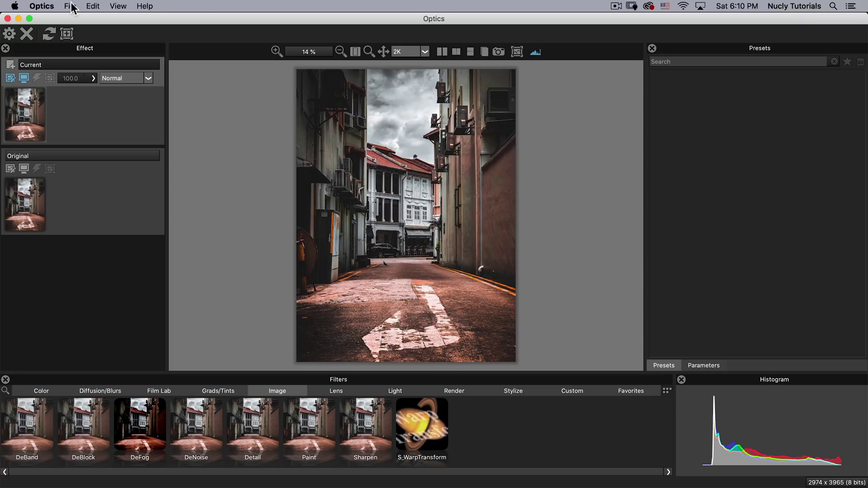
click(70, 6)
click(73, 19)
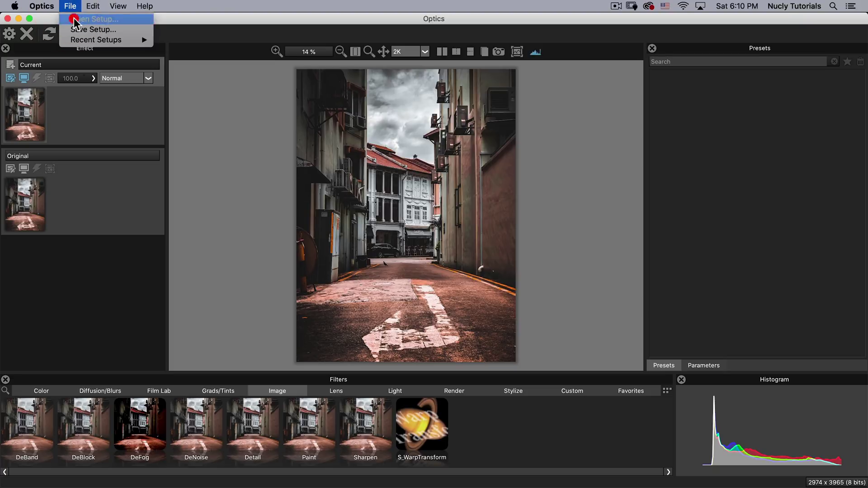
click(449, 82)
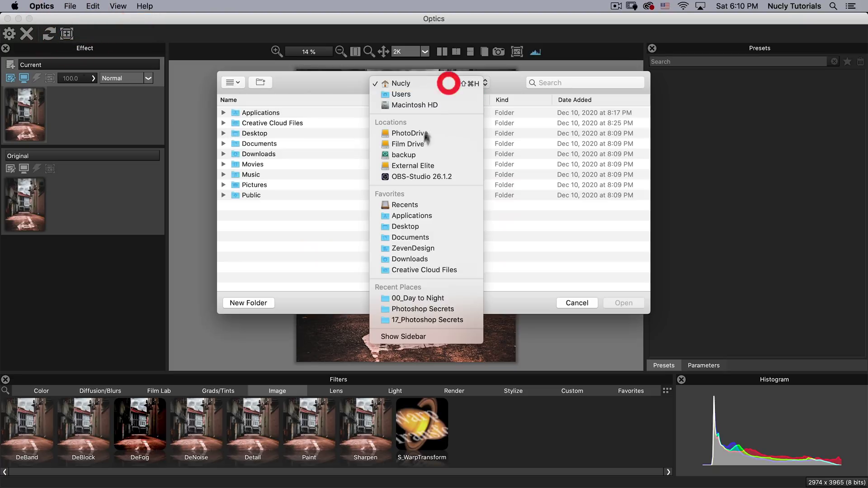
click(413, 298)
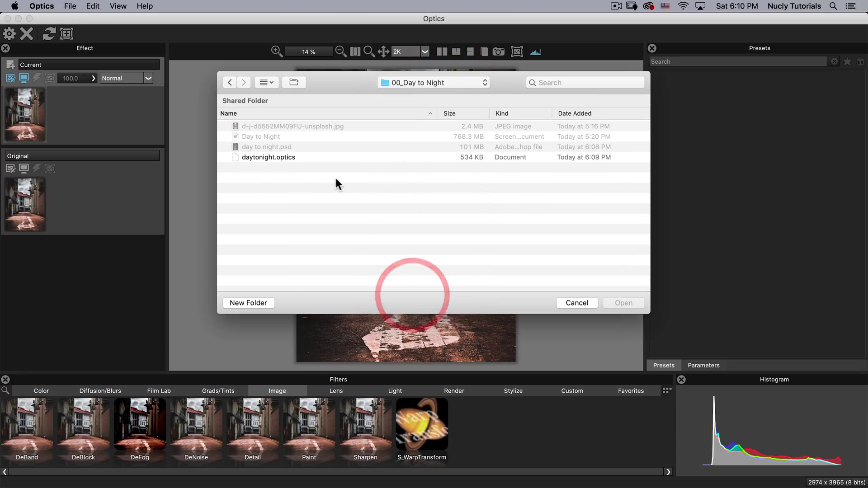
click(274, 158)
click(631, 303)
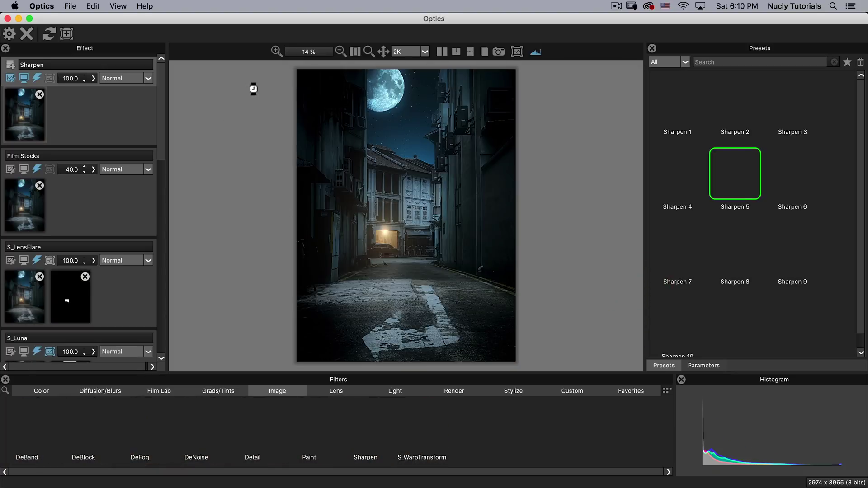
Review the reloaded effect stack from Sharpen down to Original, and check the list of recent setups
drag(161, 115, 158, 314)
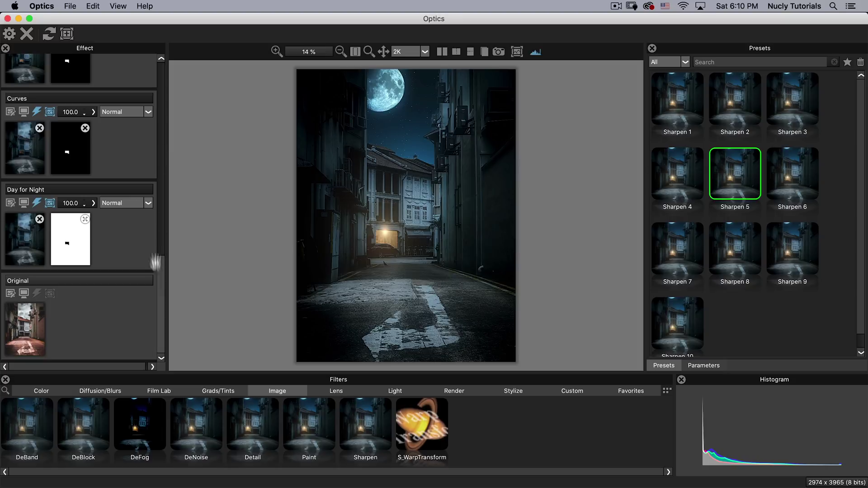
drag(160, 285, 163, 89)
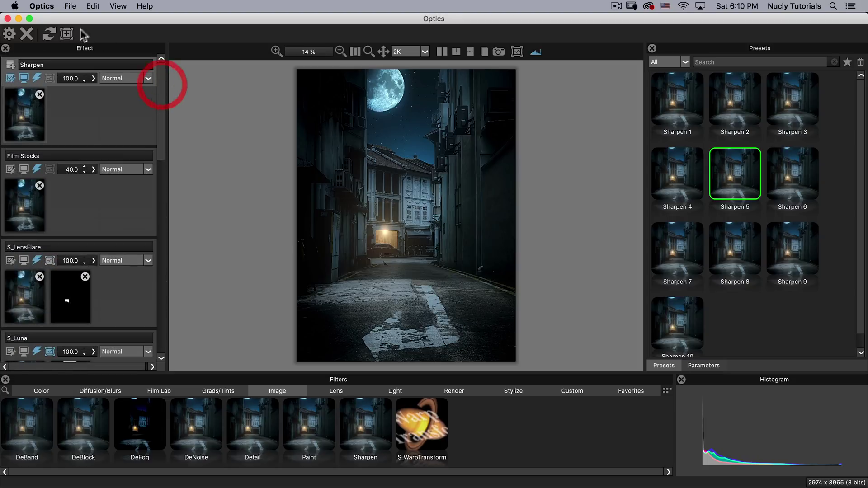
click(73, 7)
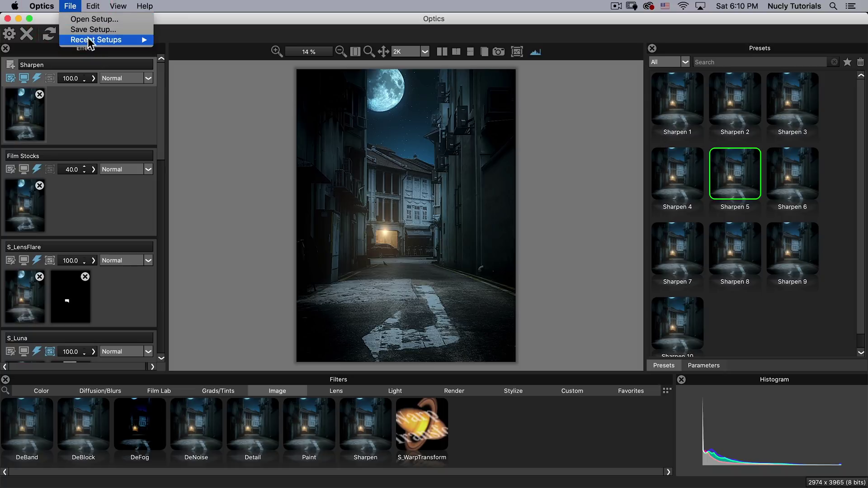
mouse_move(135, 41)
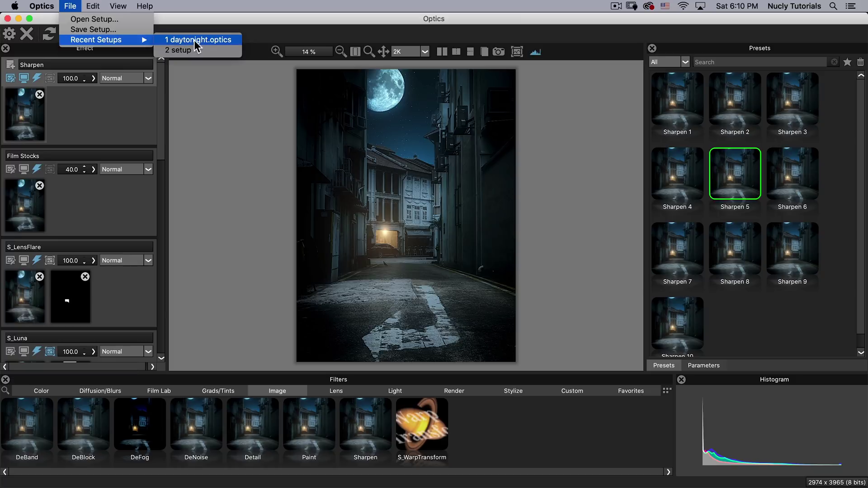
click(210, 20)
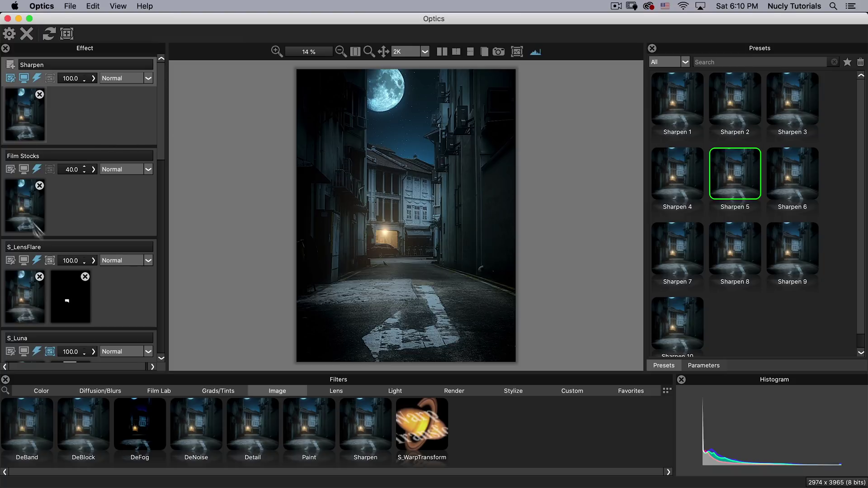
drag(160, 151, 162, 199)
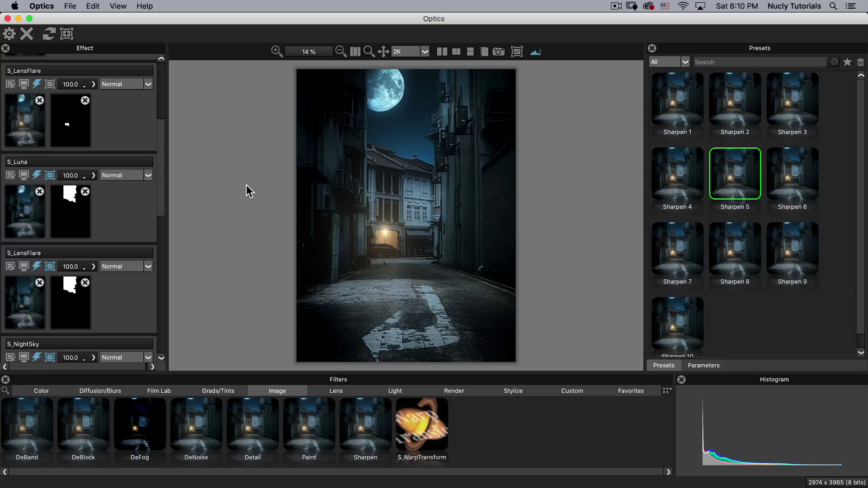
drag(161, 178, 164, 275)
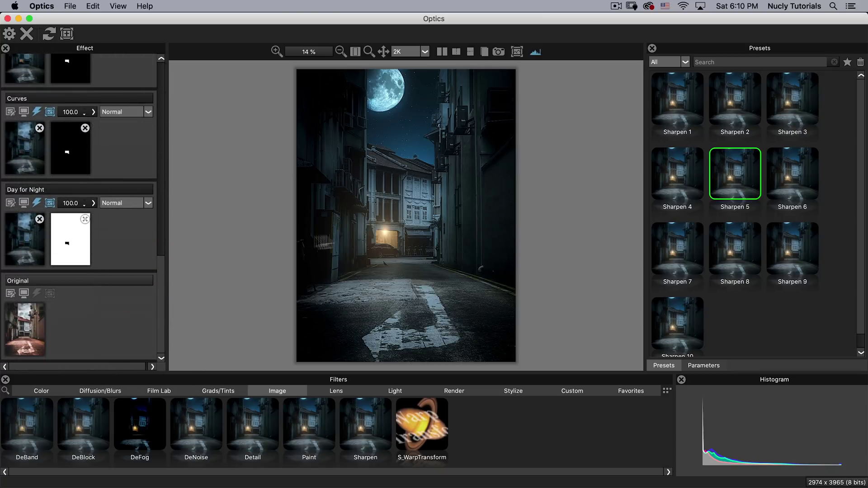